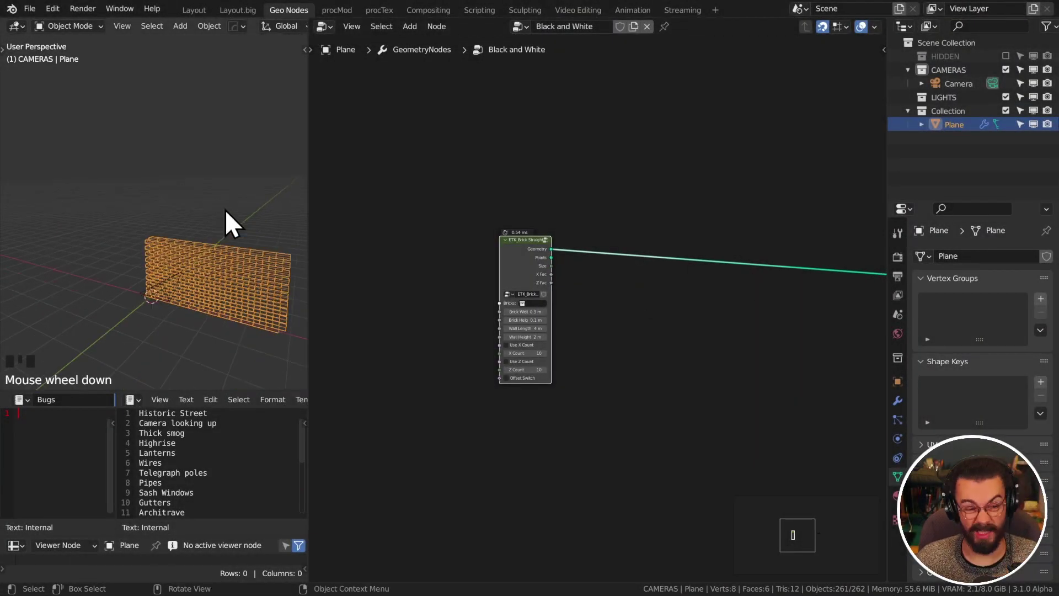
- Enlarge the ETK_Brick Straight wall to 5.99 m long and 6.52 m high
middle_click_drag(654, 254, 511, 279)
scroll(497, 319, "up", 2)
mouse_move(411, 391)
left_mouse_down()
mouse_move(441, 390)
mouse_move(417, 380)
left_mouse_up()
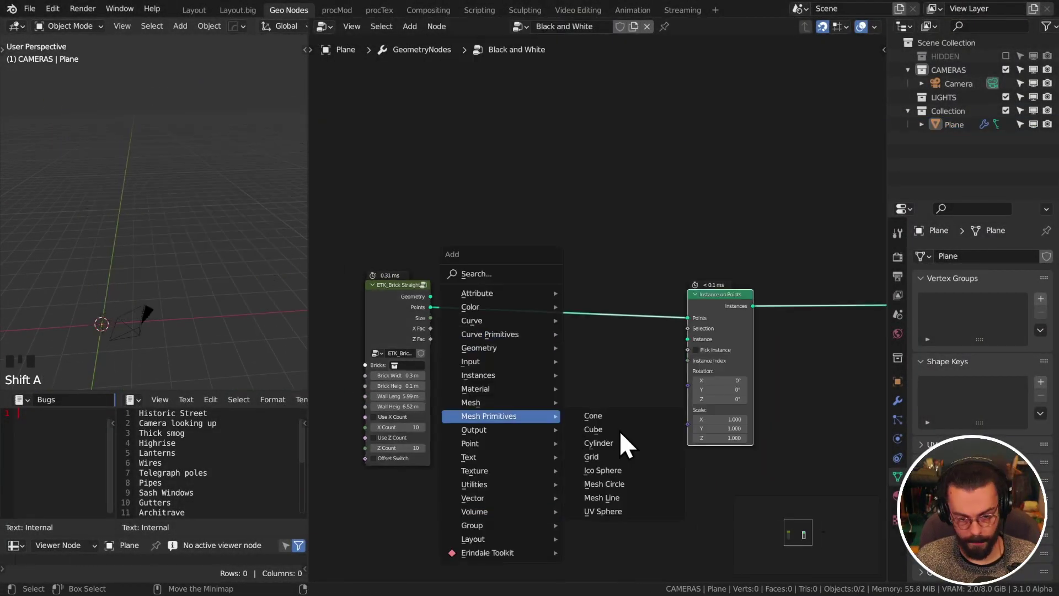
- Instance a Cube on every brick point as the brick shape
left_click(619, 437)
left_click(510, 383)
middle_click_drag(276, 276, 223, 262)
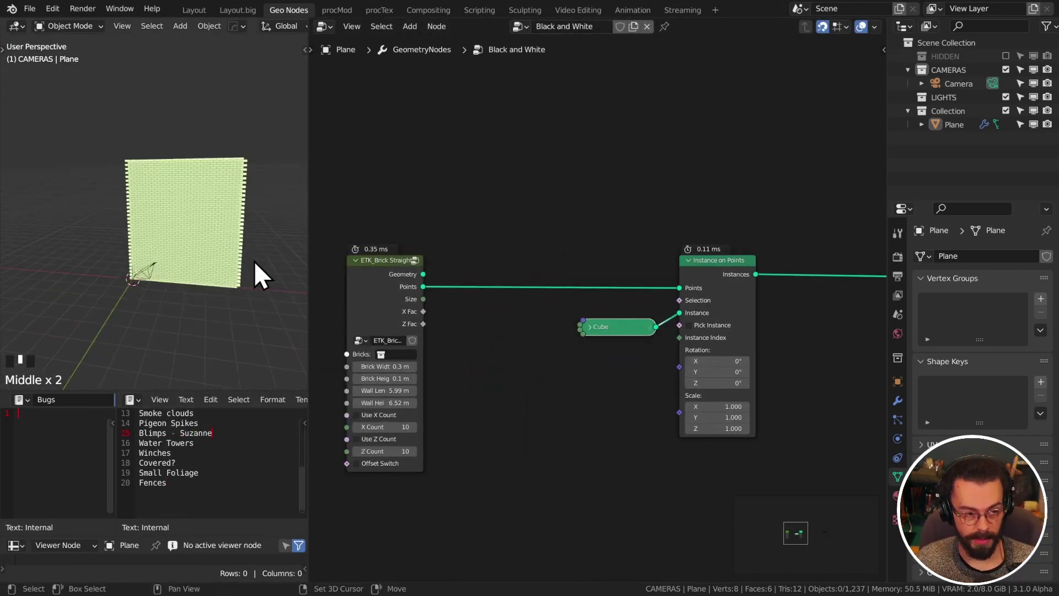
middle_click_drag(255, 277, 243, 259, "shift")
key("shift+a")
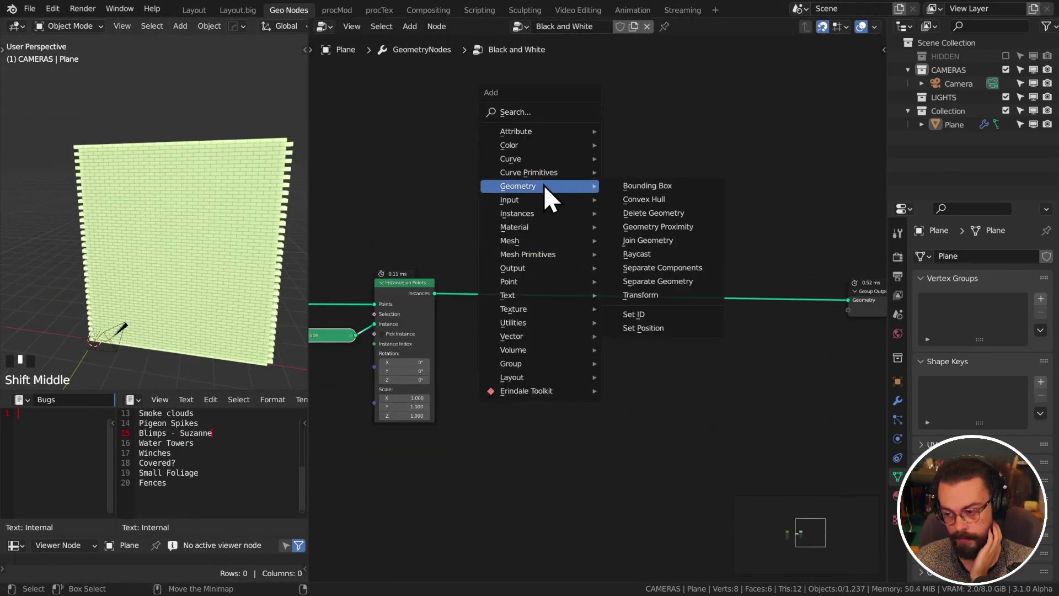
key("Escape")
scroll(408, 213, "up", 4)
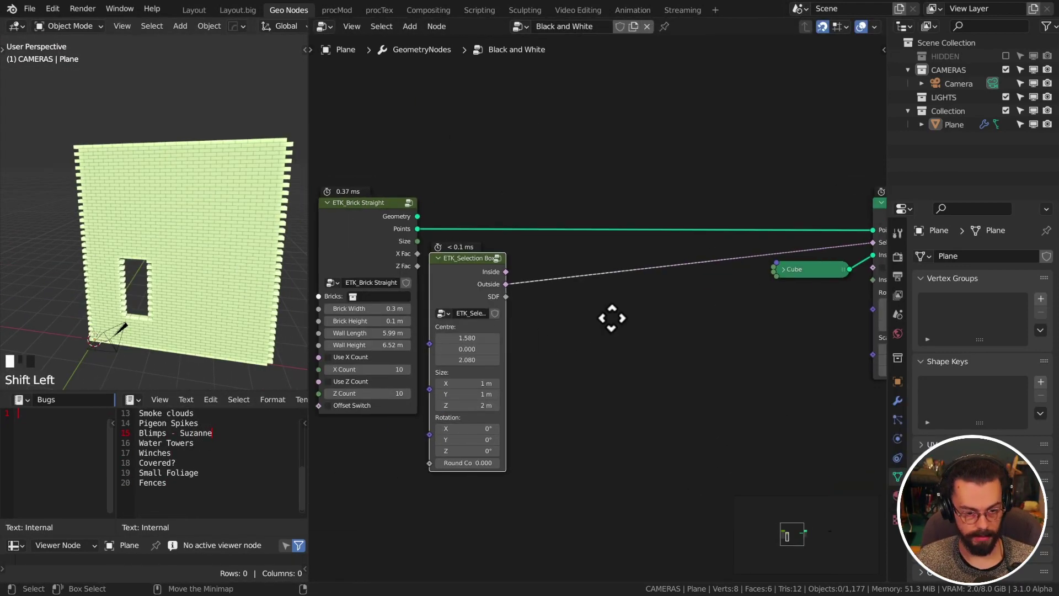
- Jitter brick rotation with a random vector and scale with a random value of 0.1 deviation
key("shift+a")
mouse_move(683, 395)
left_click(801, 272)
left_click(626, 336)
double_click(692, 439)
type("0.1")
key("shift+a")
left_click(466, 300)
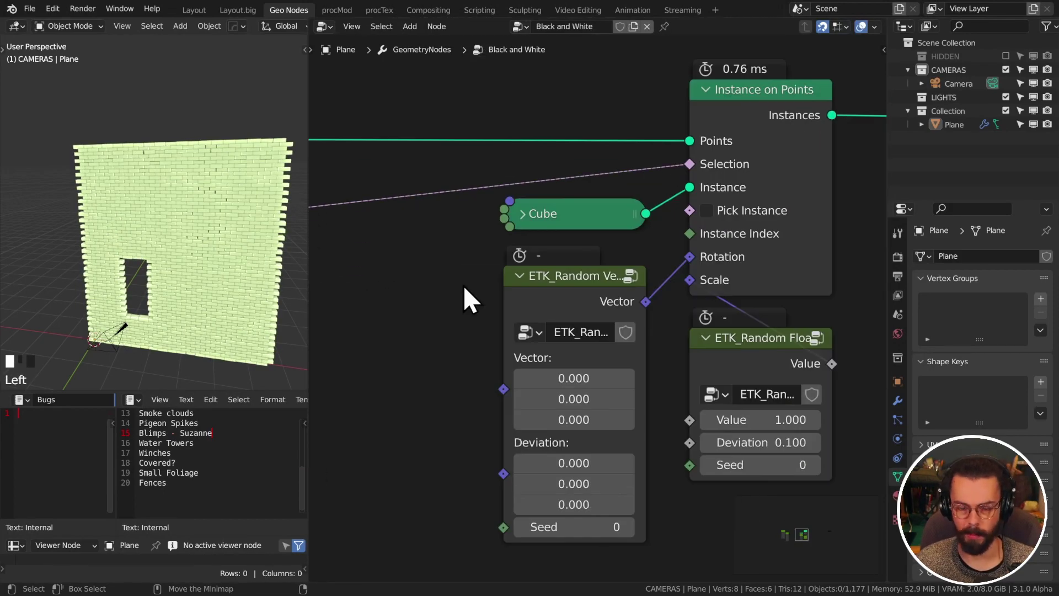
middle_click_drag(182, 237, 132, 249)
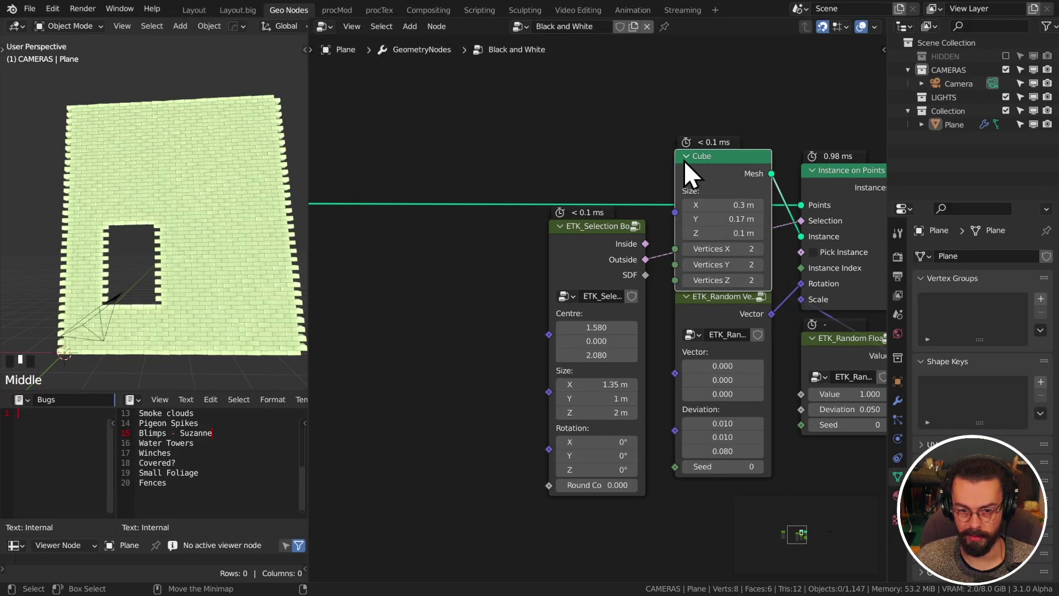
key("shift+a")
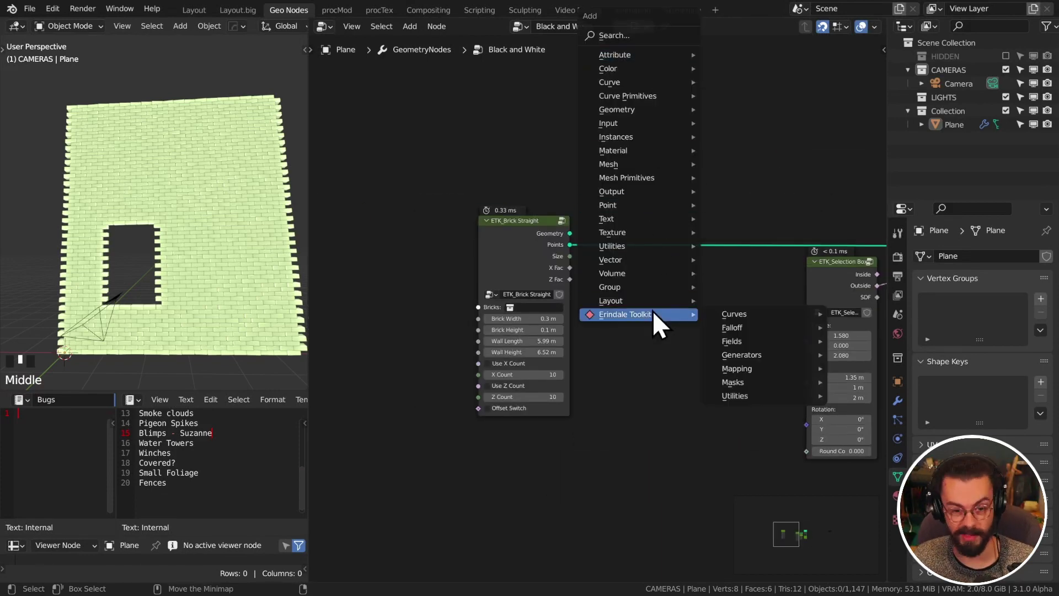
mouse_move(641, 180)
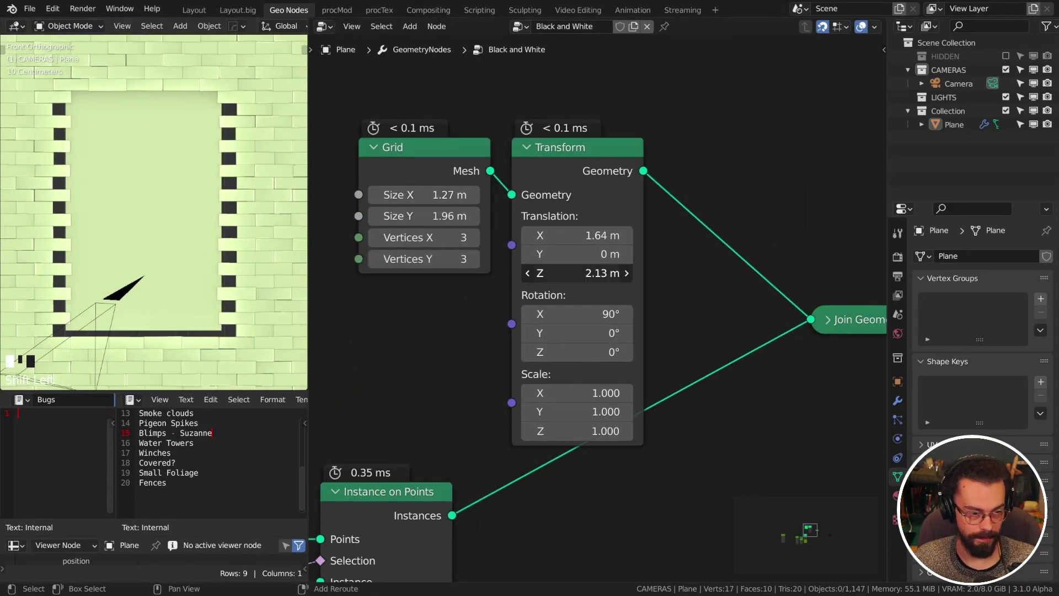
- Add the window-frame nodes and check the Timber, Glass and Bricks materials in the shader and modifier settings
scroll(666, 364, "down", 2)
key("shift+a")
mouse_move(698, 259)
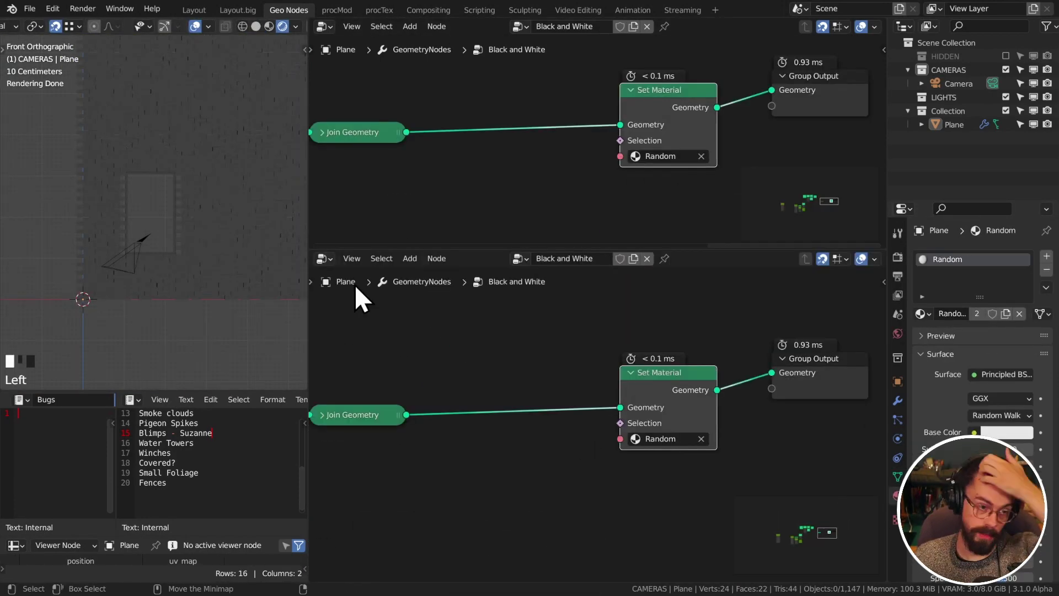
left_click(359, 400)
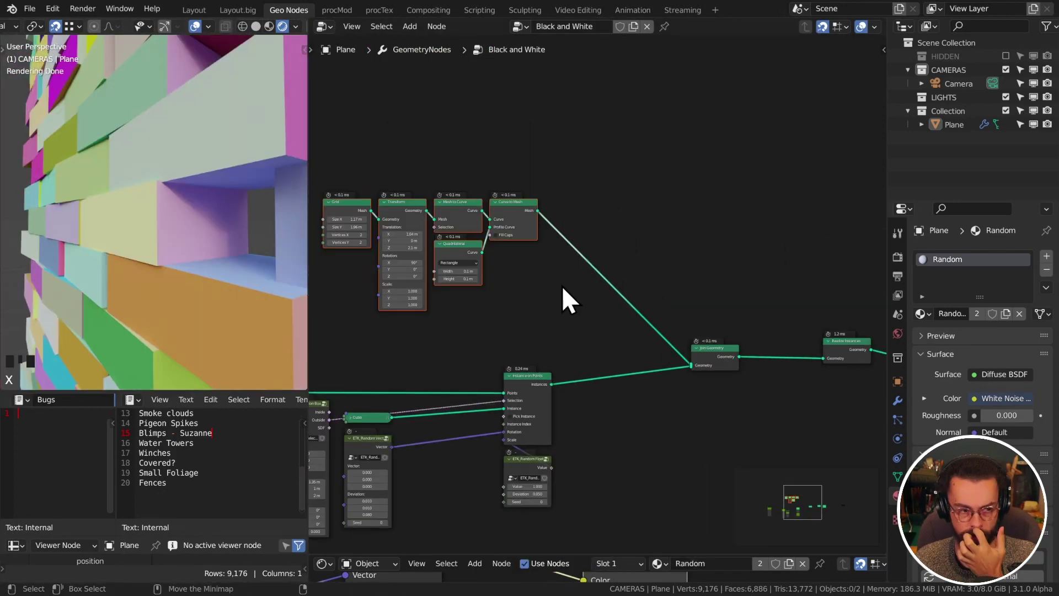
left_click(898, 400)
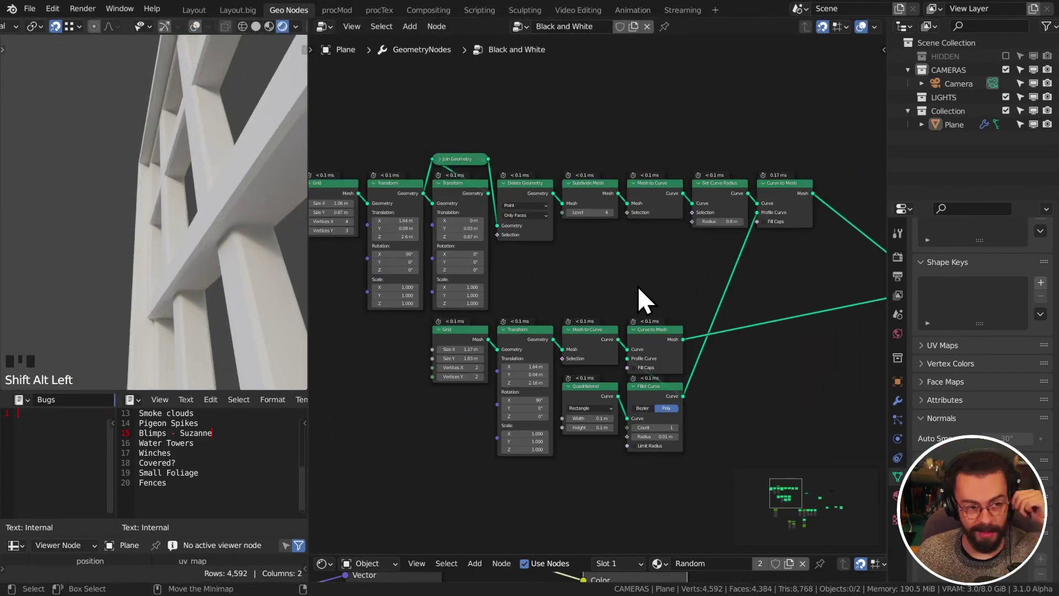
scroll(638, 302, "up", 5)
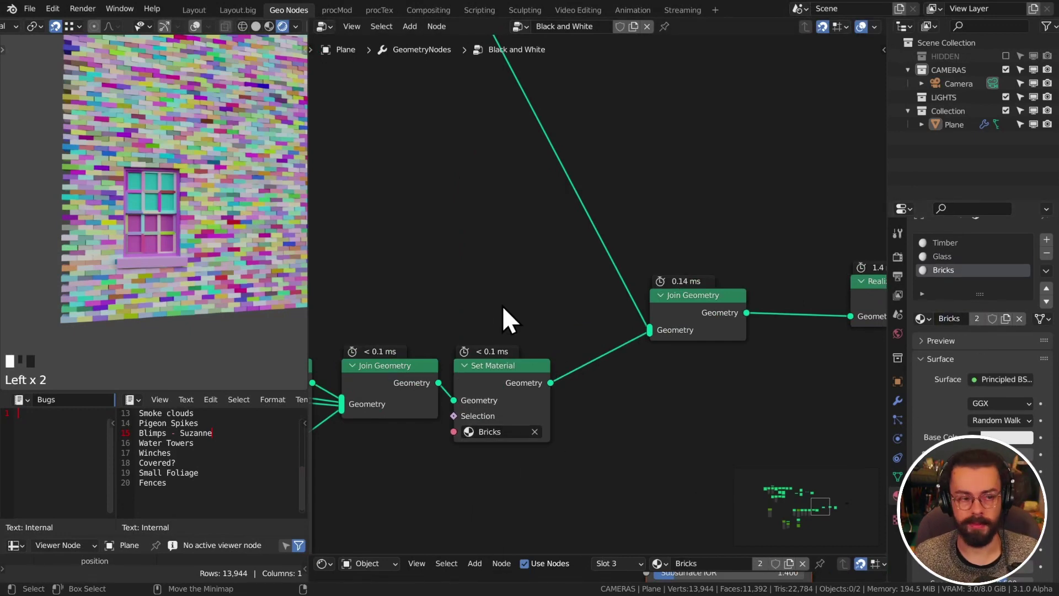
- Shift the arrayed wall's start to X -14.060, viewed from the front
scroll(502, 305, "down", 4)
key("KP_1")
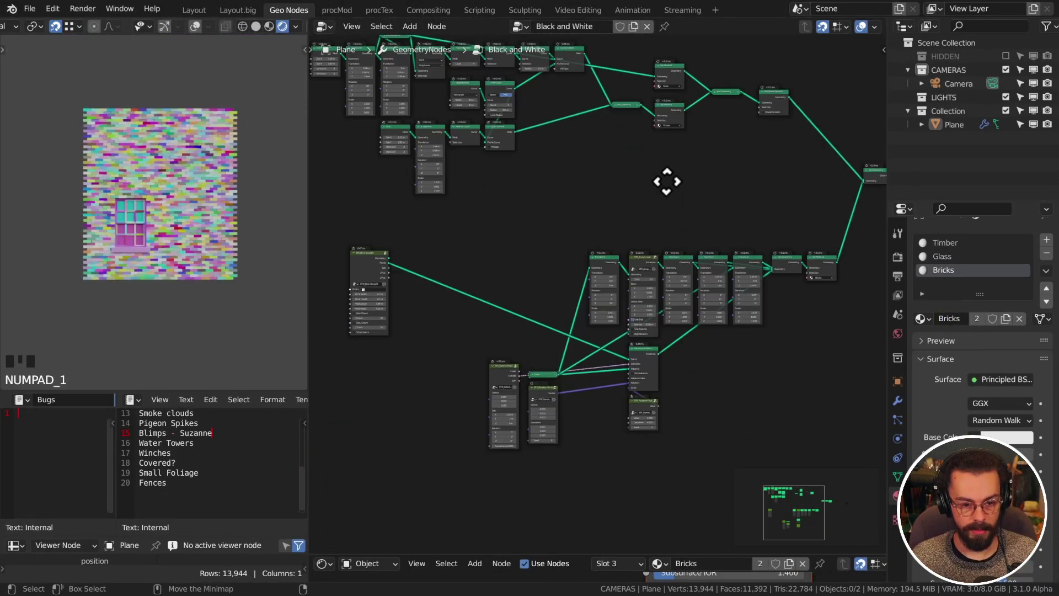
scroll(588, 417, "up", 2)
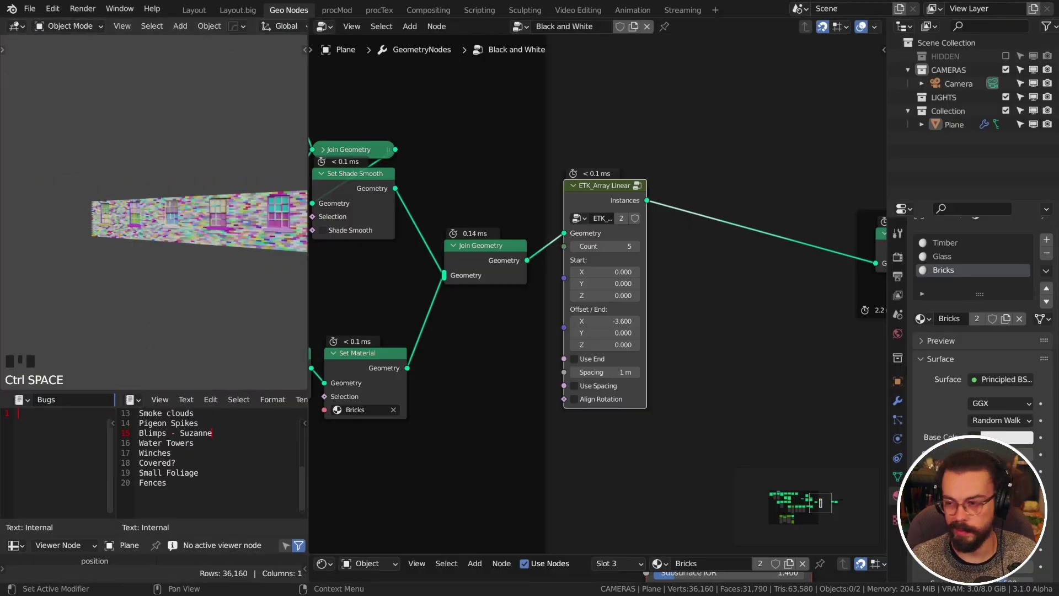
key("alt+Tab")
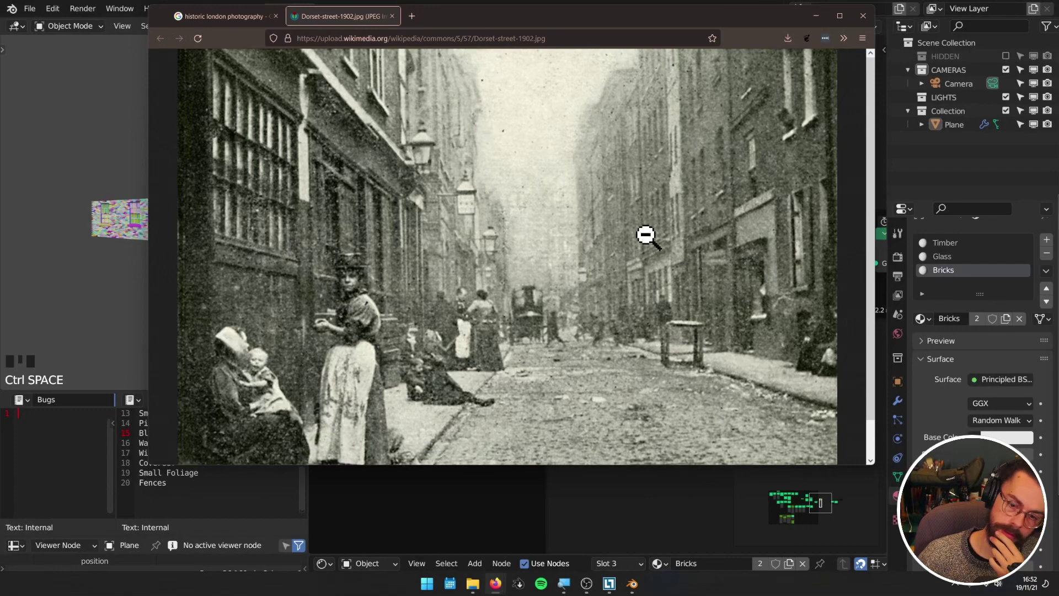
key("alt+Tab")
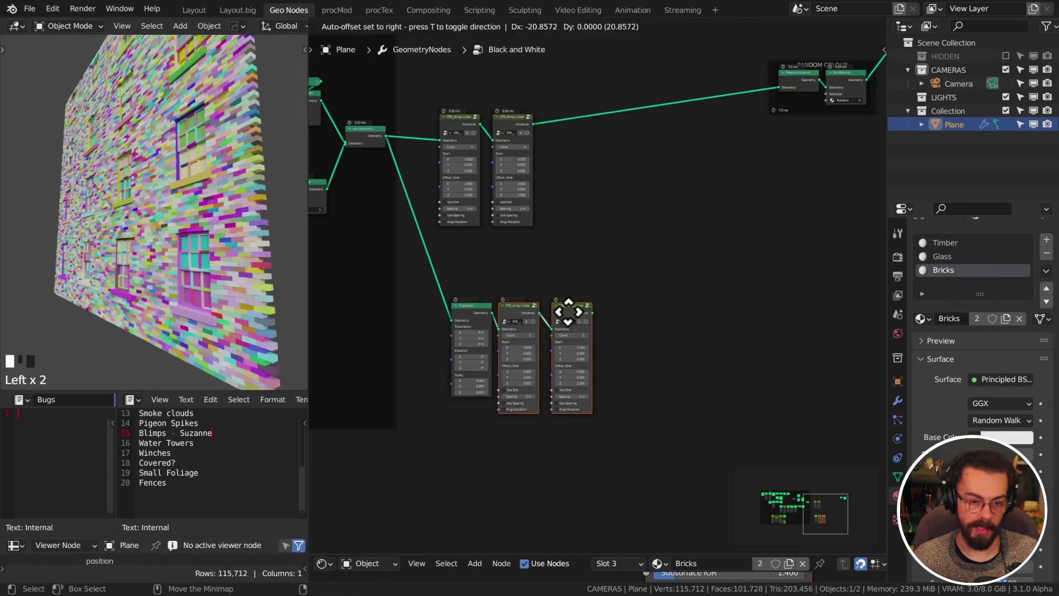
mouse_move(529, 288)
left_mouse_down()
mouse_move(449, 310)
mouse_move(530, 305)
left_mouse_up()
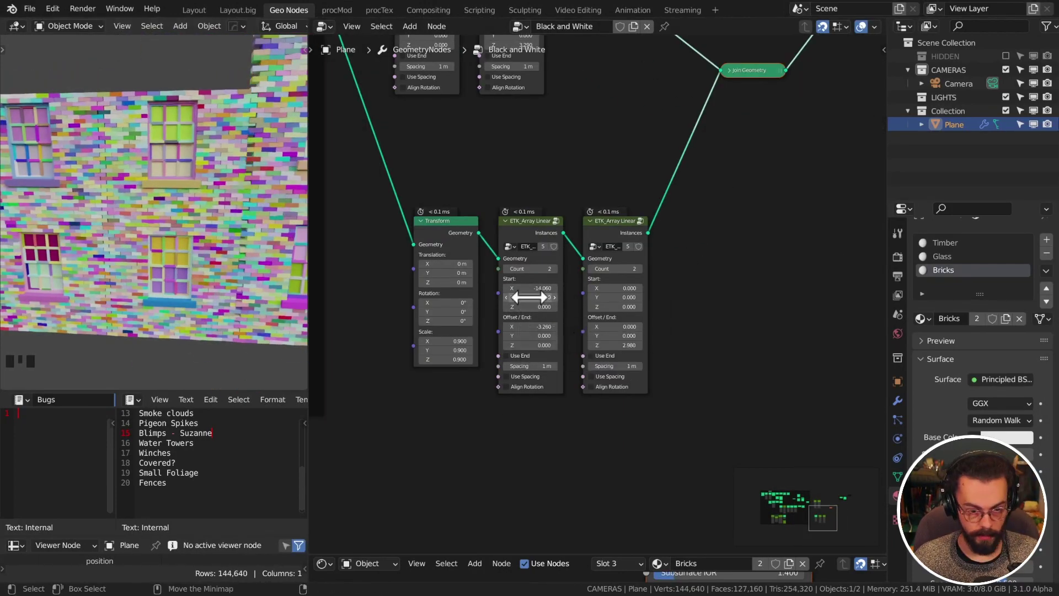
- Adjust the X position of the transformed facade copy, checking through the camera
key("KP_0")
scroll(83, 97, "up", 3)
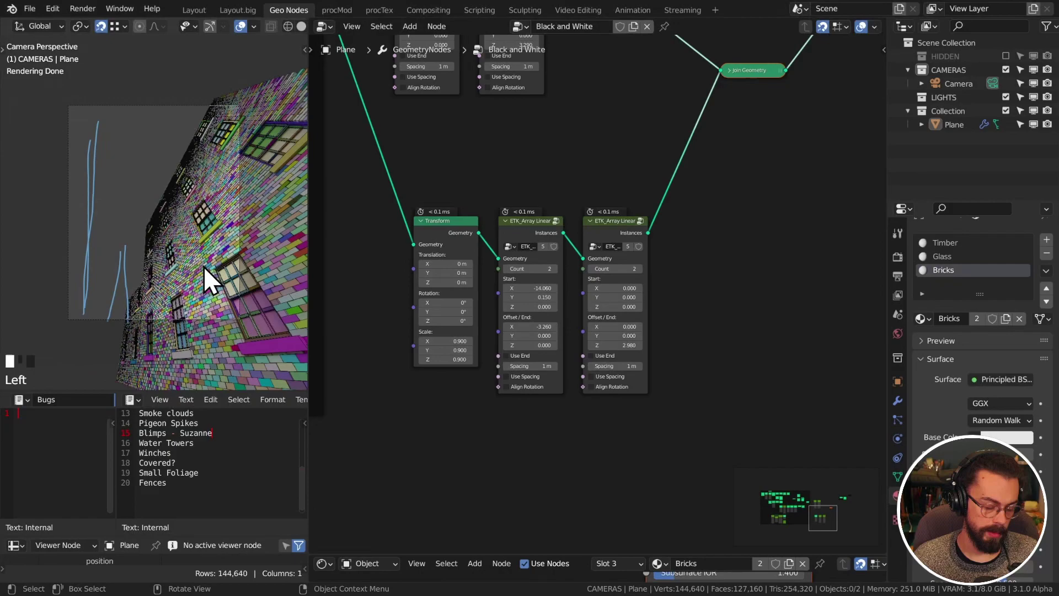
middle_click_drag(597, 172, 641, 336)
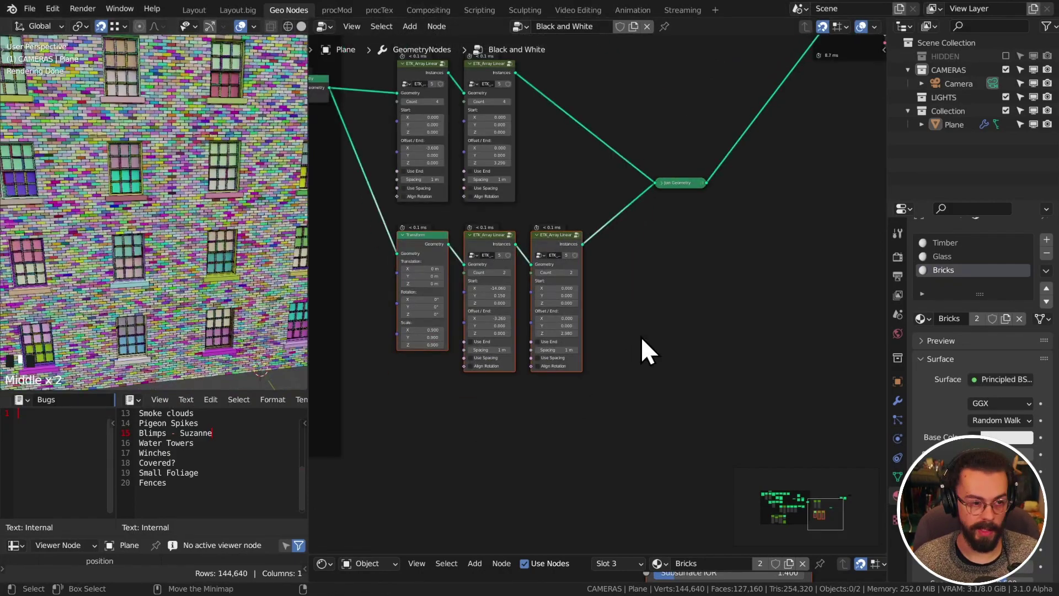
scroll(641, 336, "up", 4)
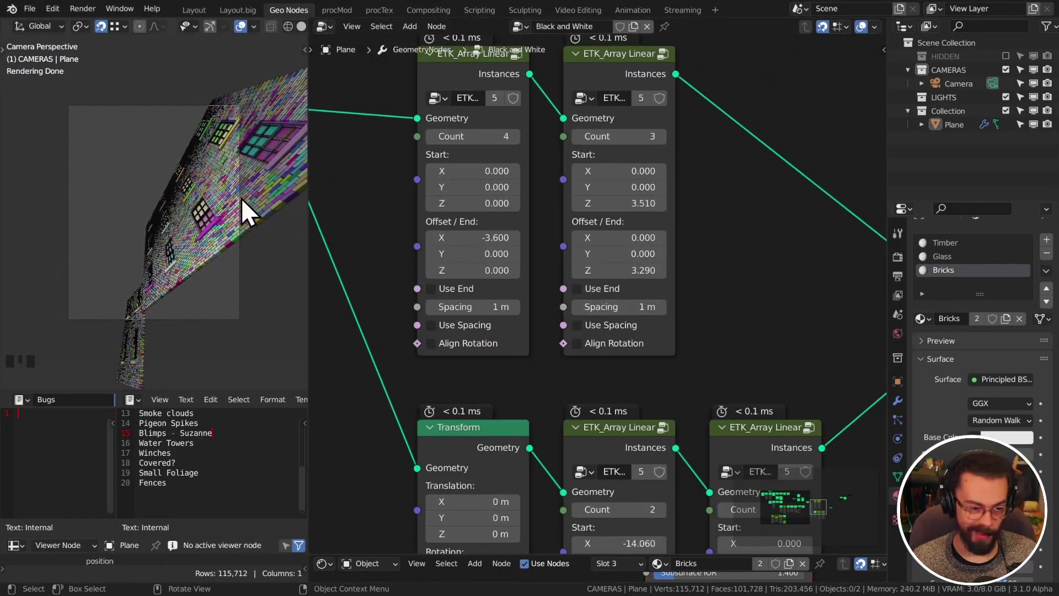
middle_click_drag(475, 529, 599, 313)
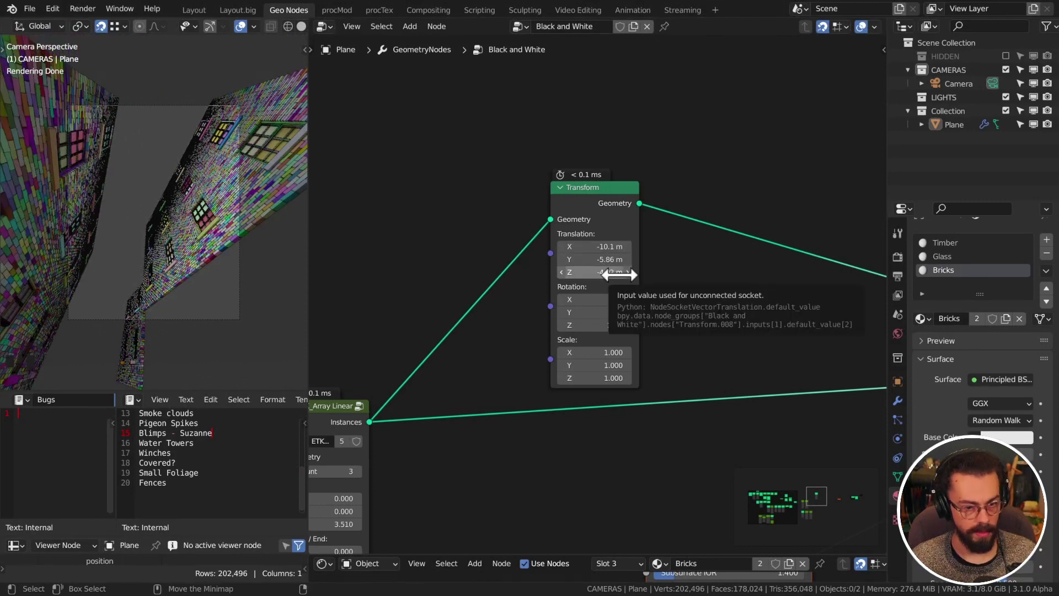
left_click_drag(634, 187, 636, 185, "shift")
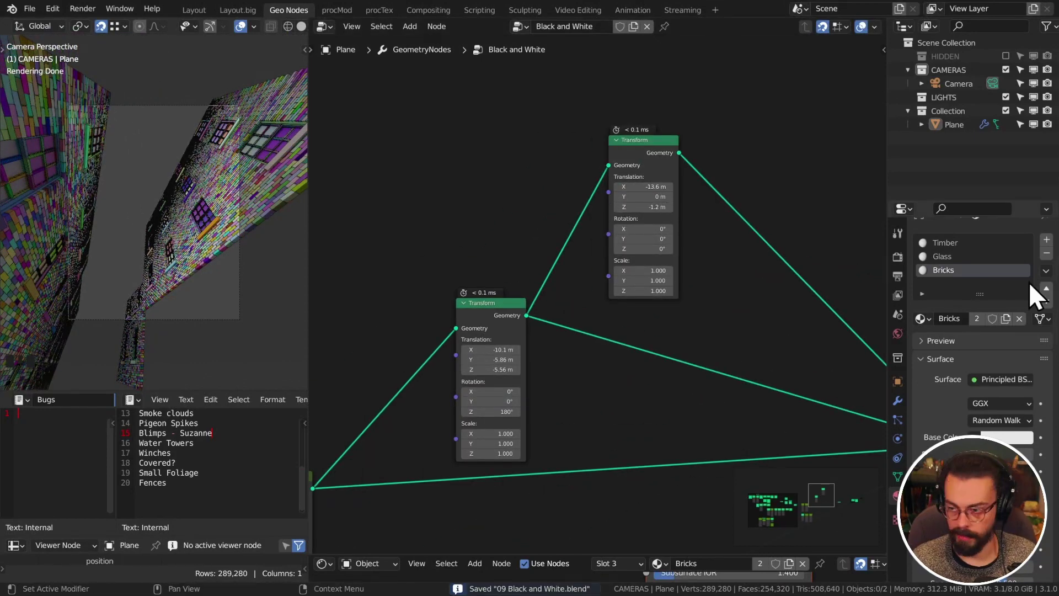
scroll(549, 284, "down", 3)
- Move the two Transform nodes further left and re-enter the grid's X rotation
key("g")
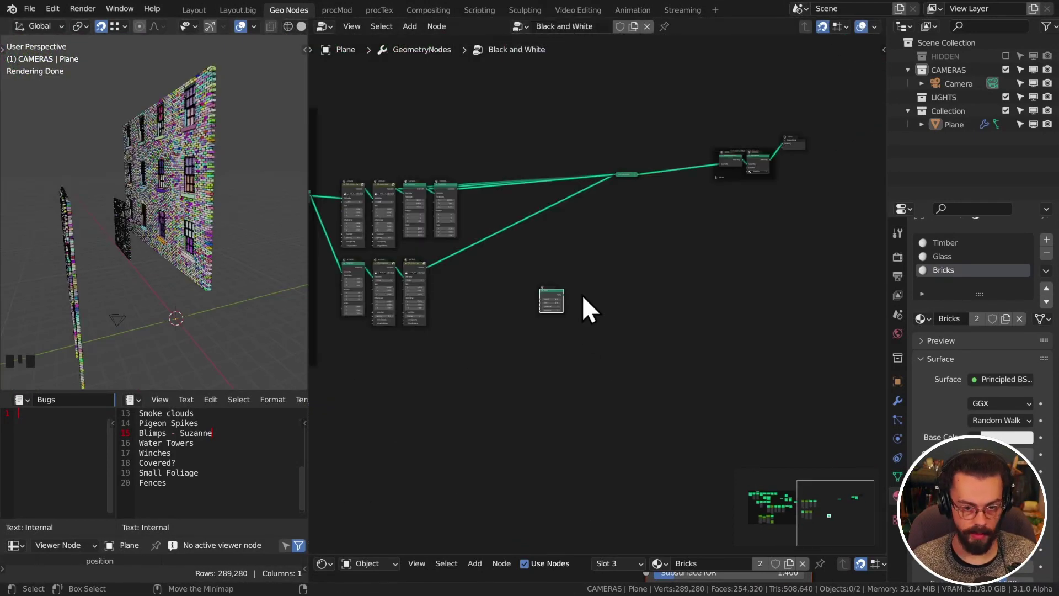
key("g")
key("g")
left_click(619, 243)
scroll(386, 281, "up", 3)
left_click(574, 272)
type("90")
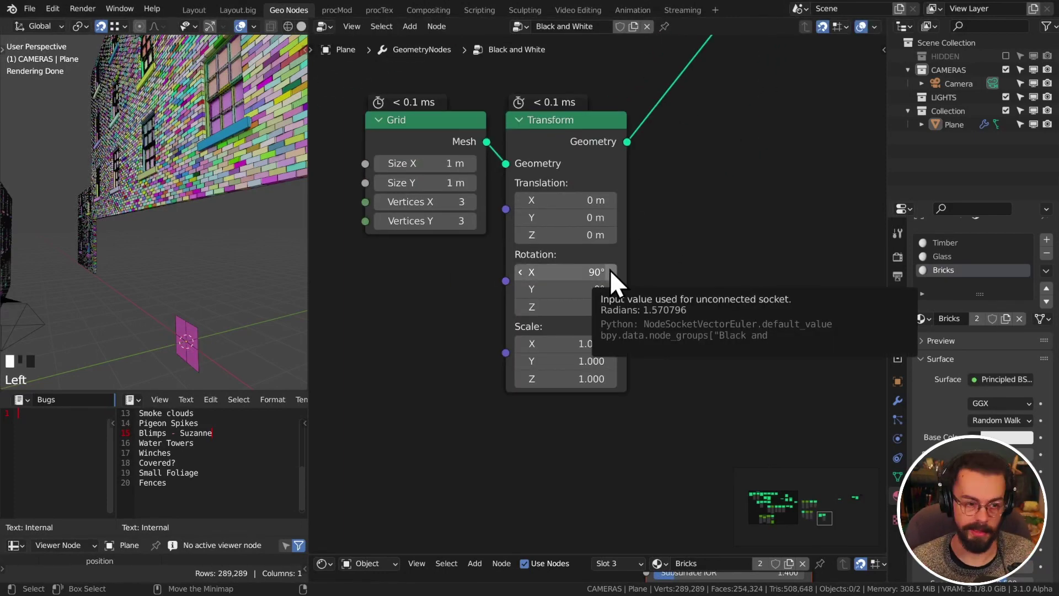
middle_click_drag(610, 276, 674, 324)
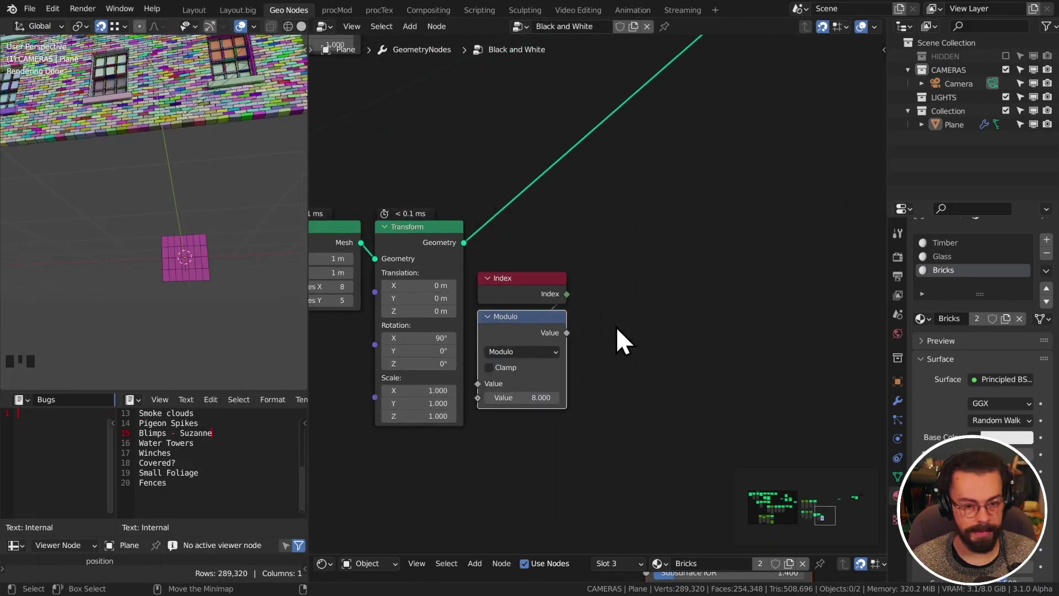
- Switch the second math node from Modulo to Subtract, then undo the facade changes
middle_click_drag(692, 259, 673, 253)
left_click(605, 345)
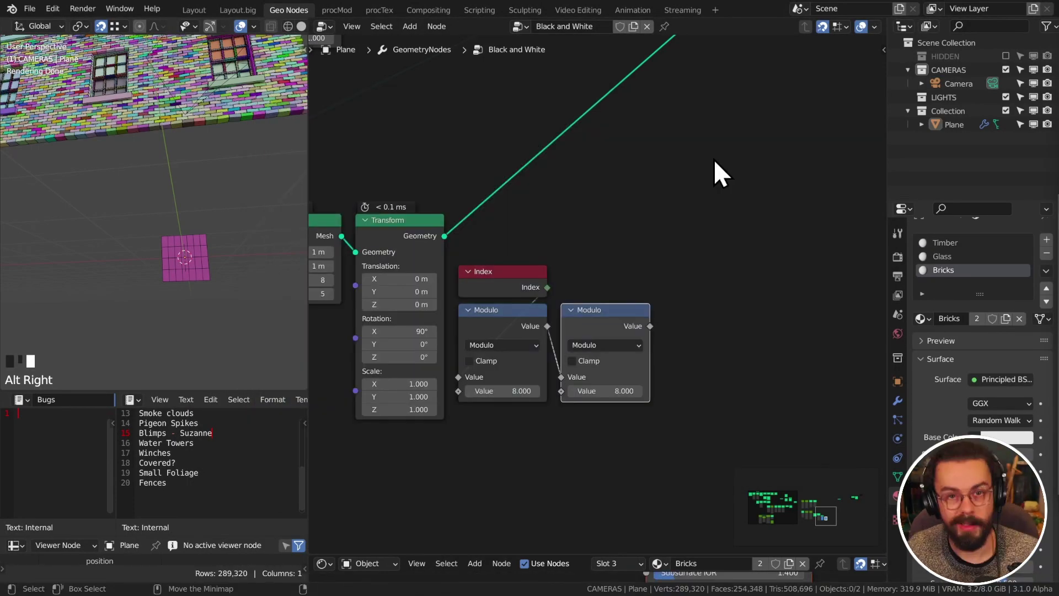
scroll(713, 157, "down", 4)
middle_click_drag(738, 367, 655, 227)
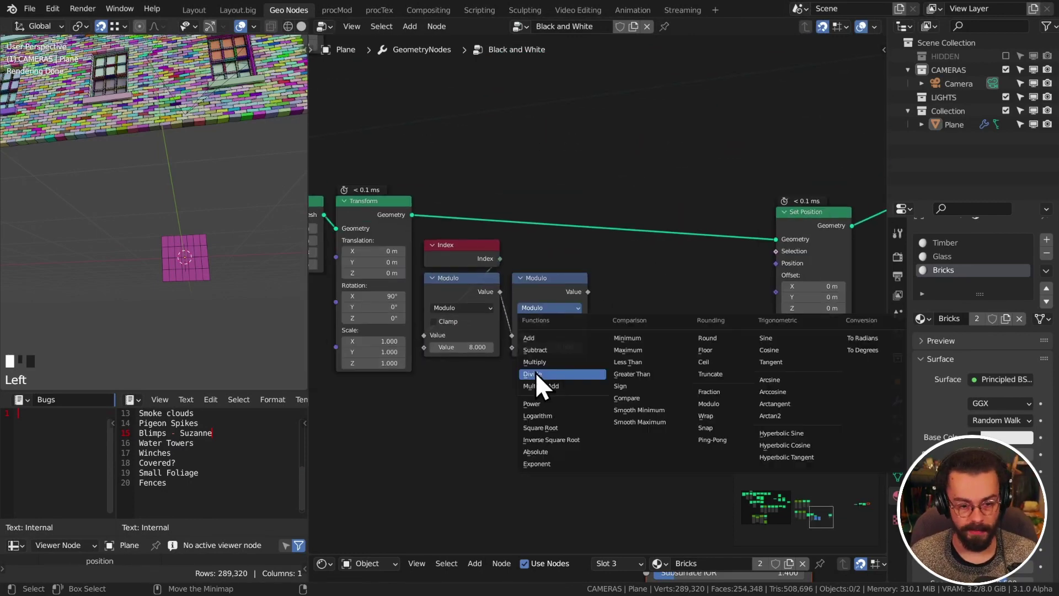
left_click(538, 382)
scroll(697, 316, "down", 3)
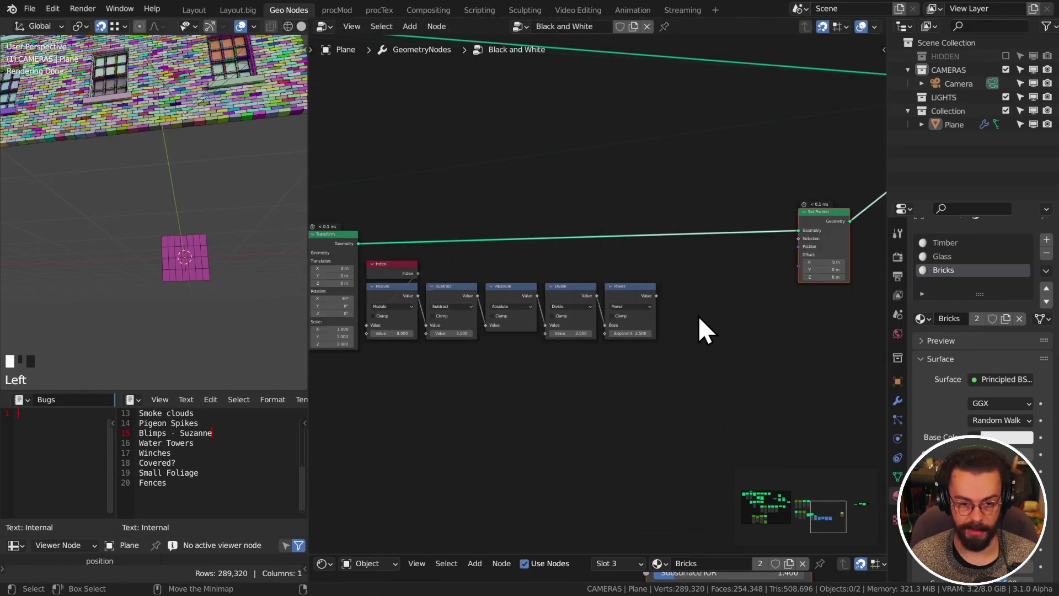
key("ctrl+z")
key("ctrl+z")
key("ctrl+z")
key("ctrl+z")
key("ctrl+z")
key("ctrl+z")
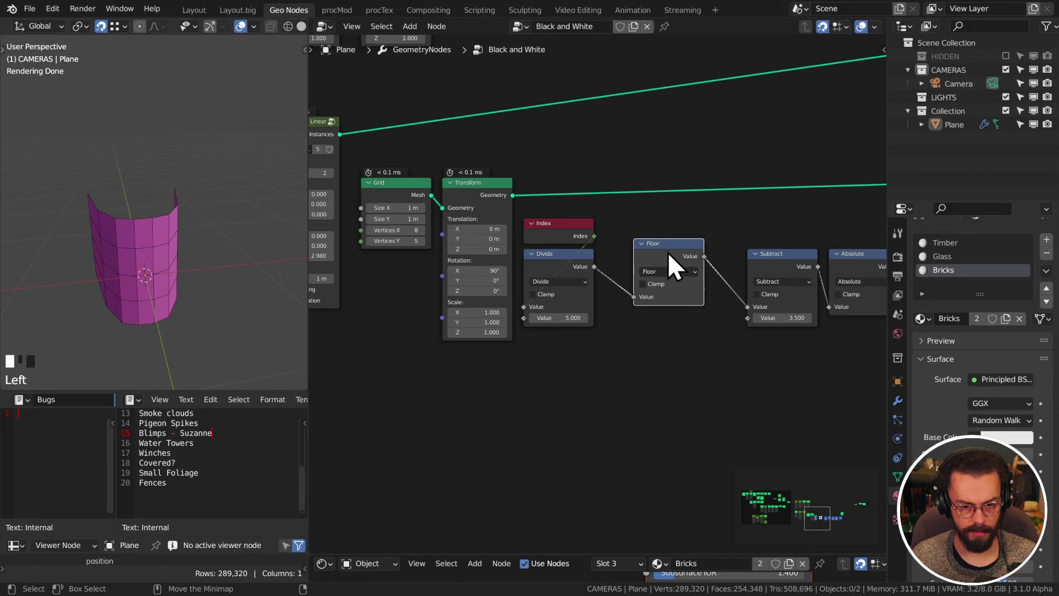
- Adjust how the shop-front facade bends along the shaping math chain
middle_click_drag(668, 253, 545, 232)
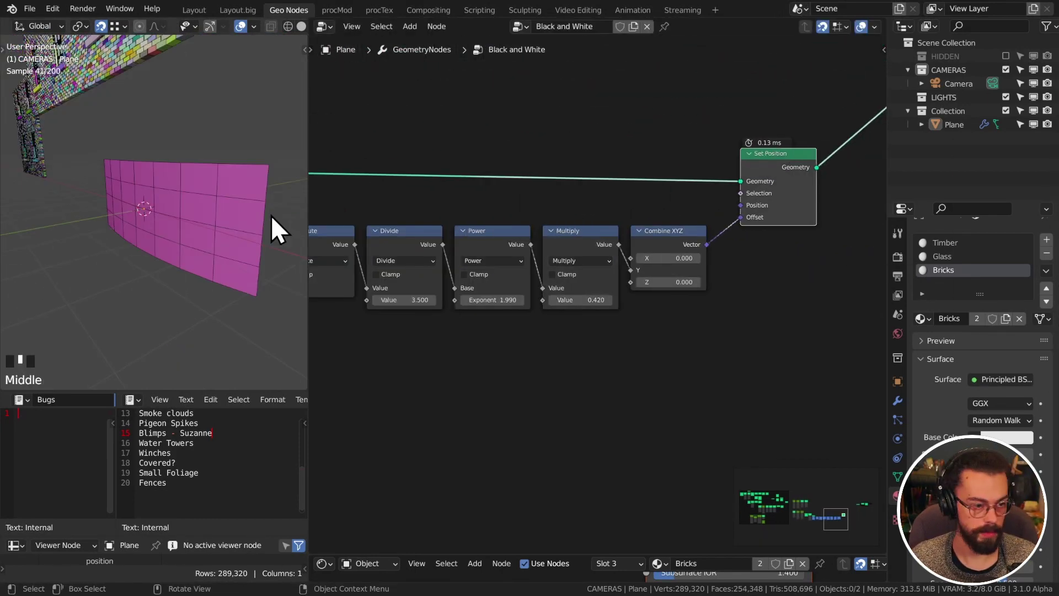
middle_click_drag(272, 231, 550, 247)
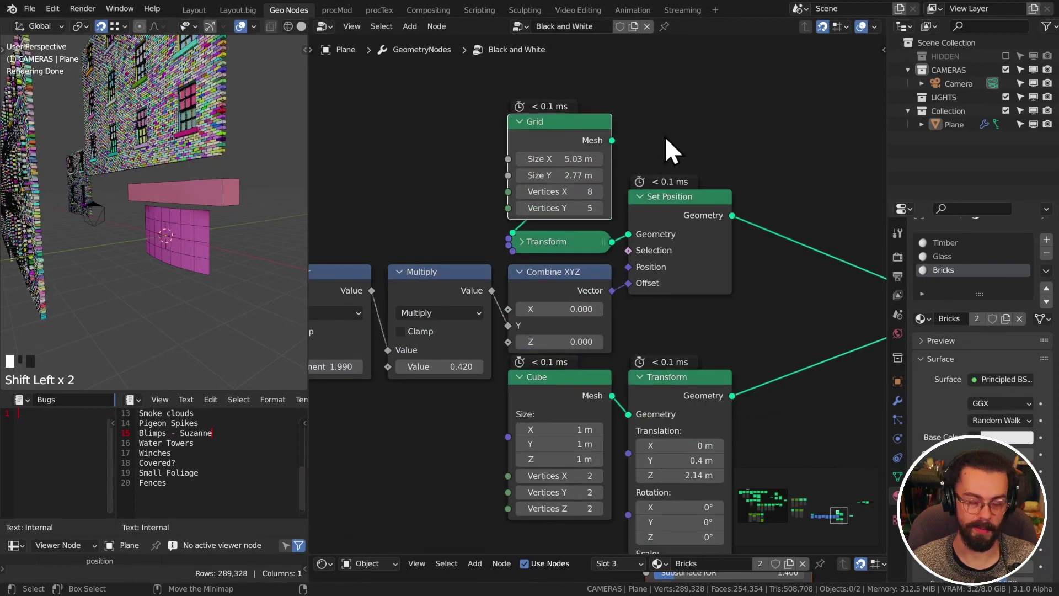
key("shift+a")
mouse_move(637, 124)
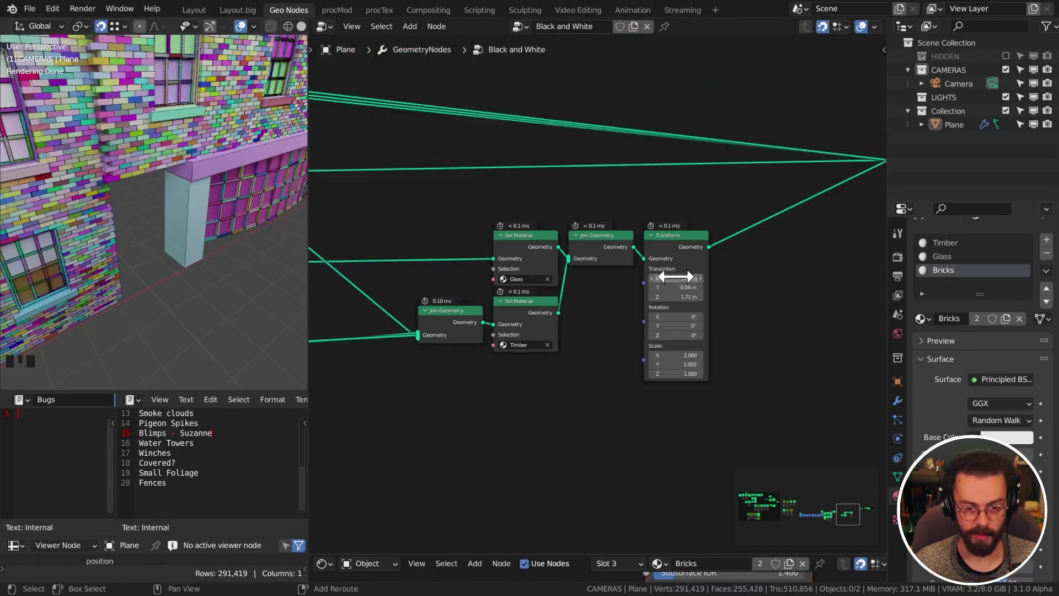
- Reset the gable wall's Transform node and place it anew, checking through the camera
key("KP_0")
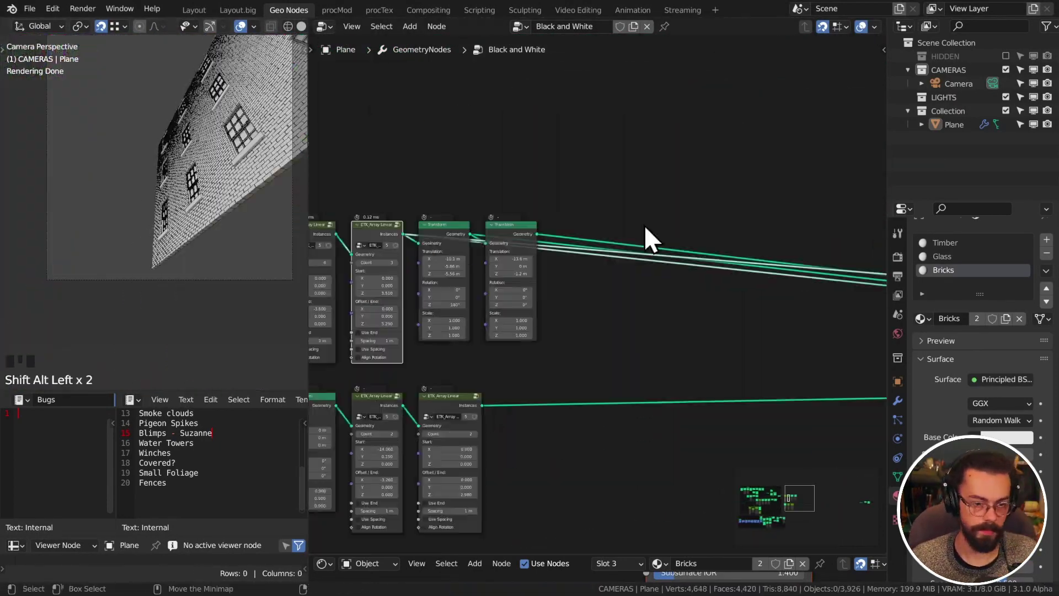
key("BackSpace")
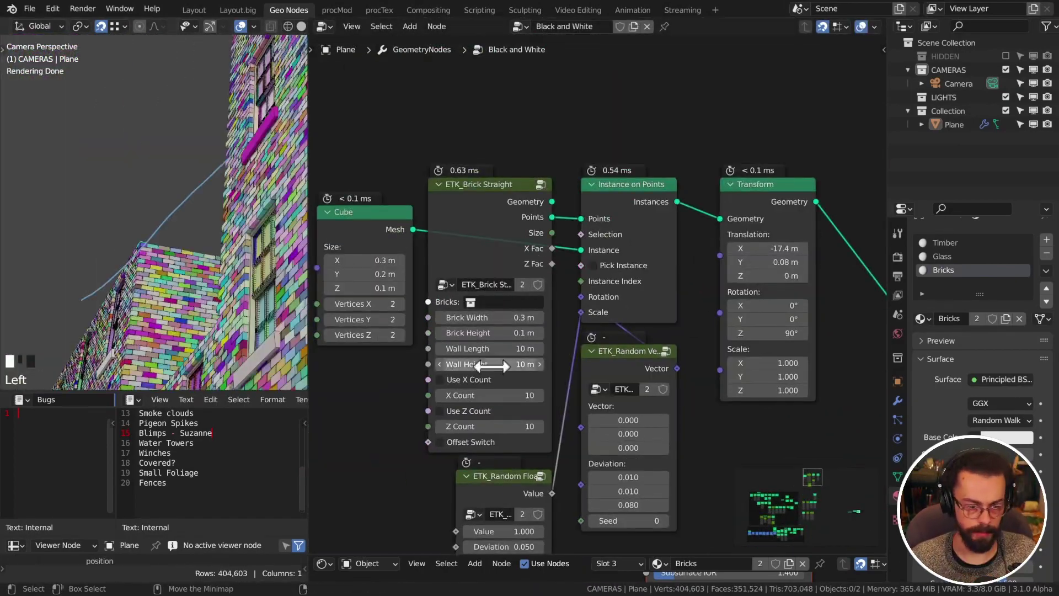
scroll(166, 255, "up", 2)
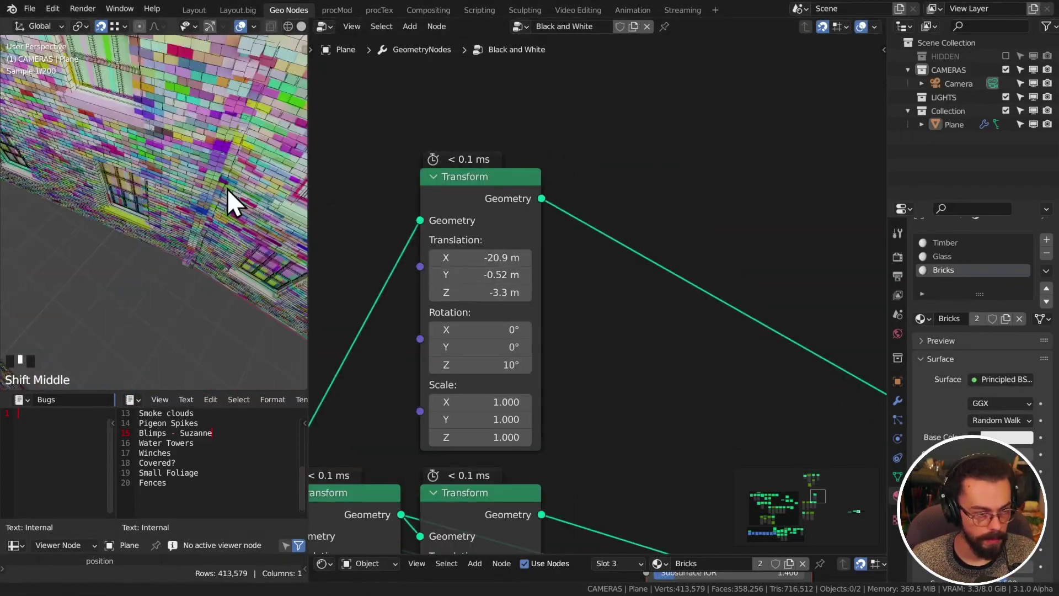
middle_click_drag(229, 200, 165, 230)
key("KP_0")
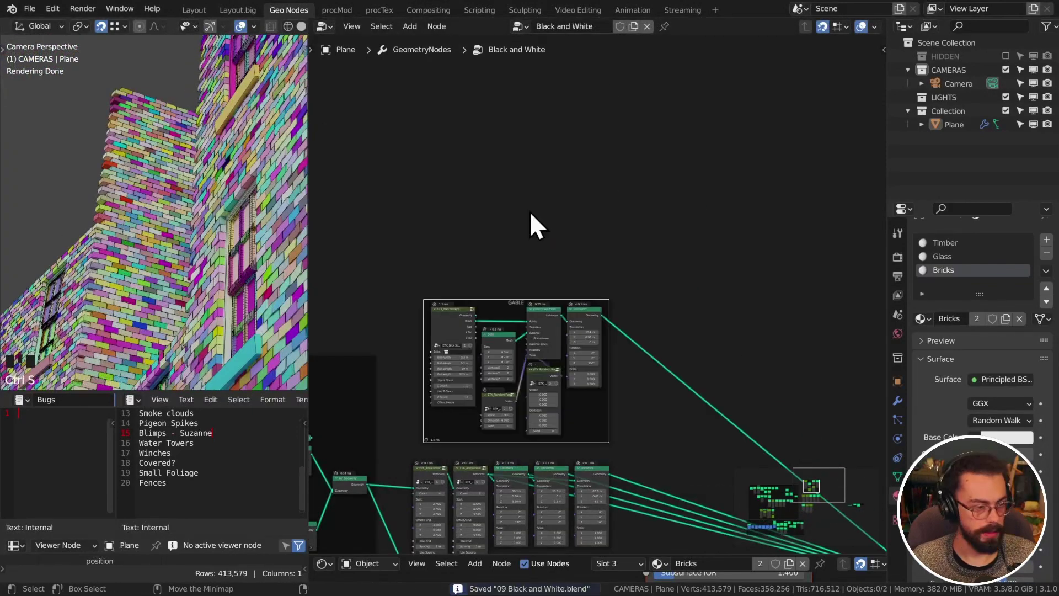
scroll(173, 310, "down", 9)
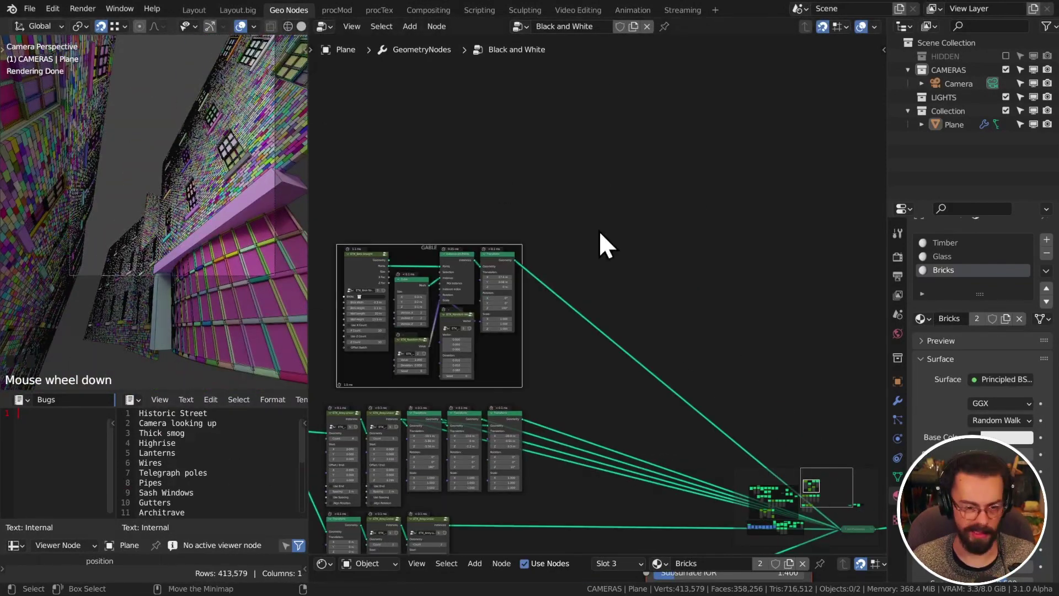
scroll(607, 196, "up", 8)
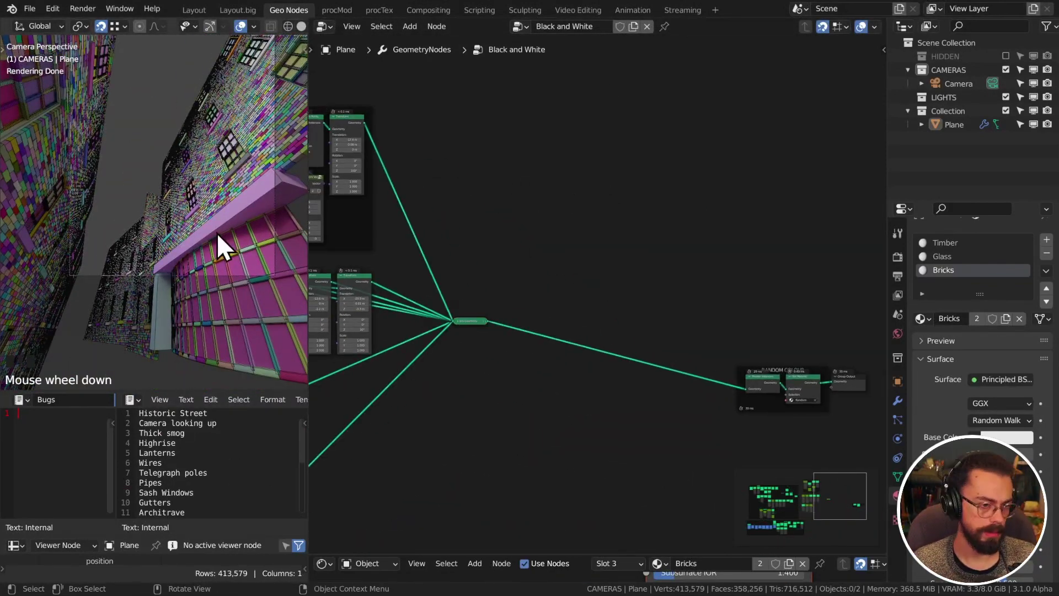
key("alt+Tab")
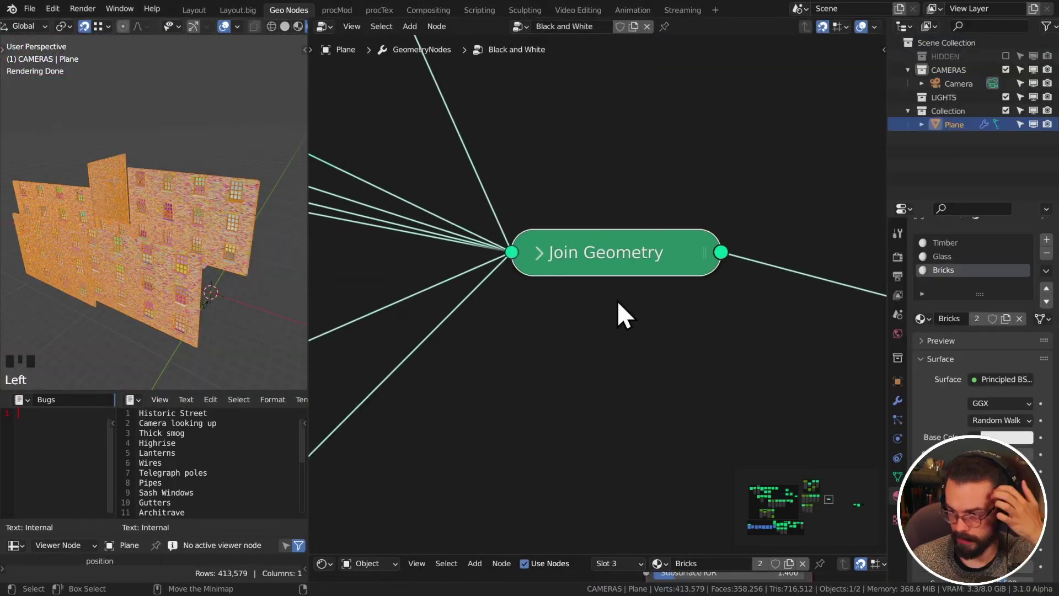
- Cut the finished Historic Street item from the to-do list and check the launcher's downloaded builds
key("ctrl+x")
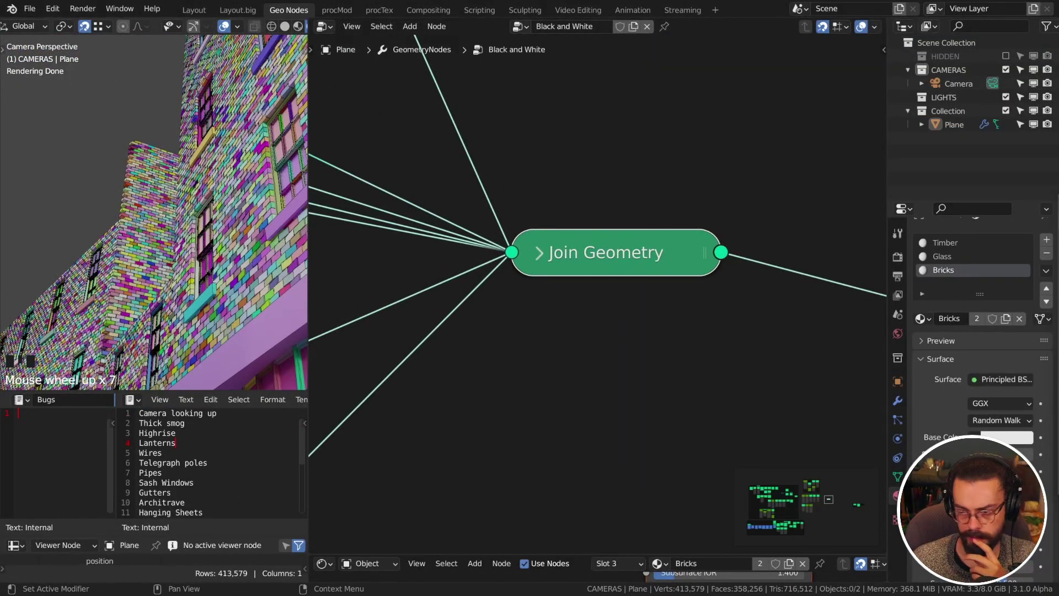
scroll(172, 236, "down", 6)
key("super+Tab")
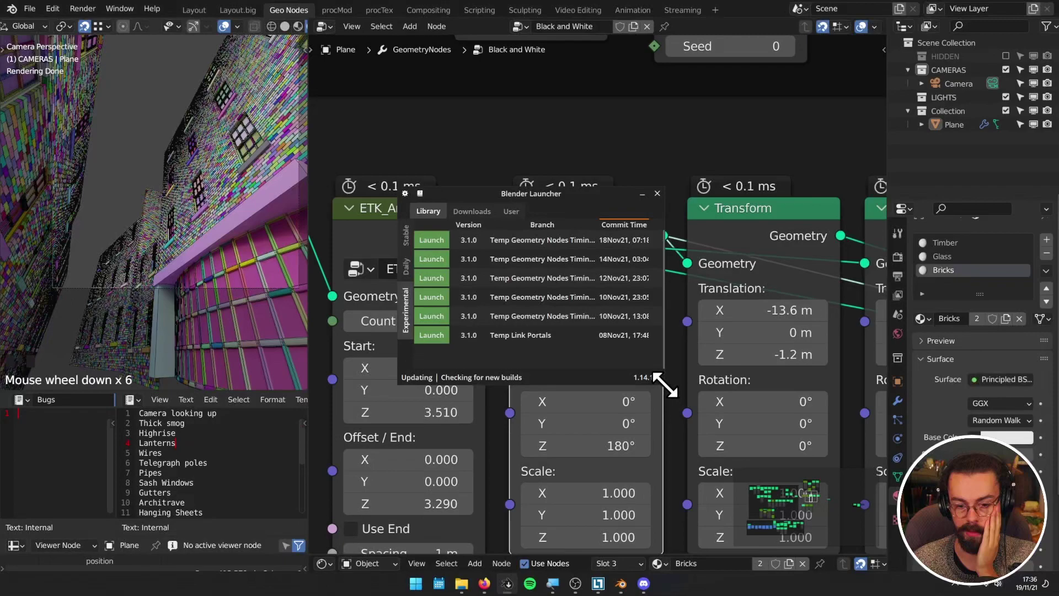
left_click(471, 211)
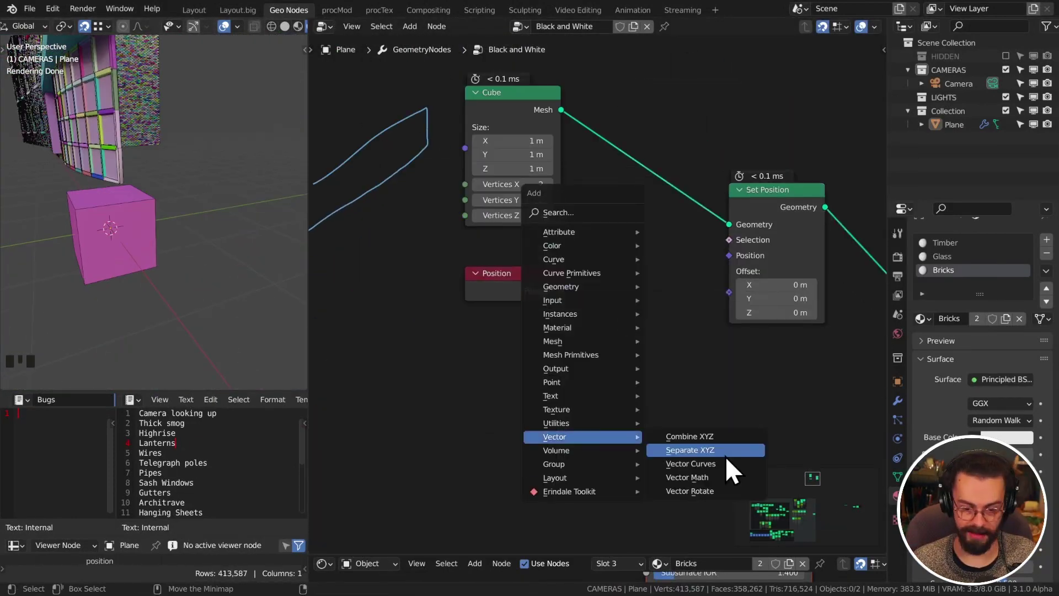
- Scale the cube's Y position through Separate XYZ and a Multiply node
left_click(689, 450)
key("shift+a")
left_click(568, 349)
left_click_drag(408, 144, 416, 143)
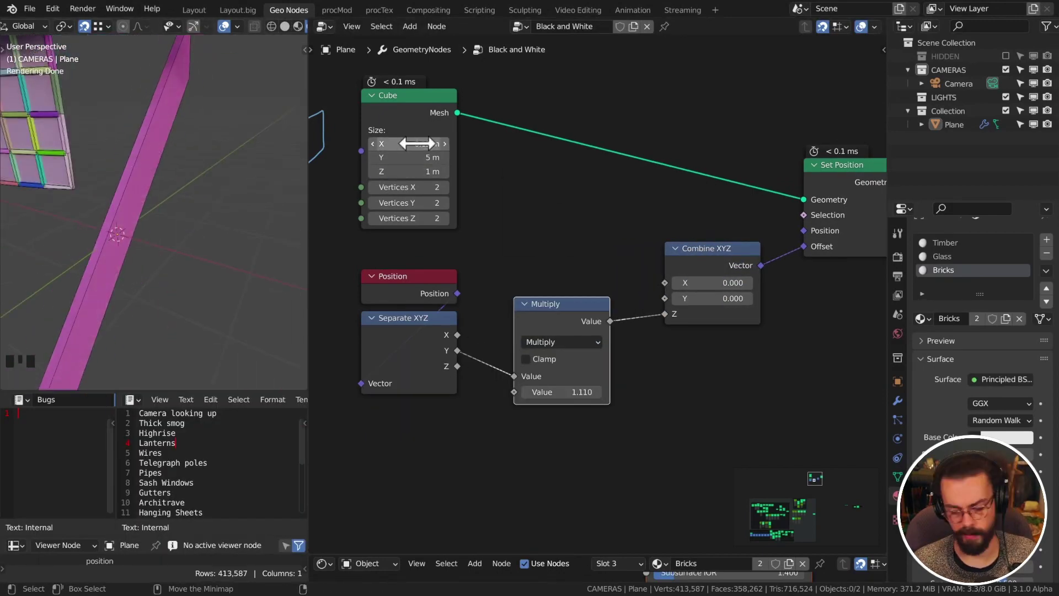
- Shape the cube into a 0.15 × 5 × 0.5 m beam with 9 length and 3 vertical vertices
middle_click_drag(150, 253, 192, 229)
left_click(444, 202)
left_click(445, 218)
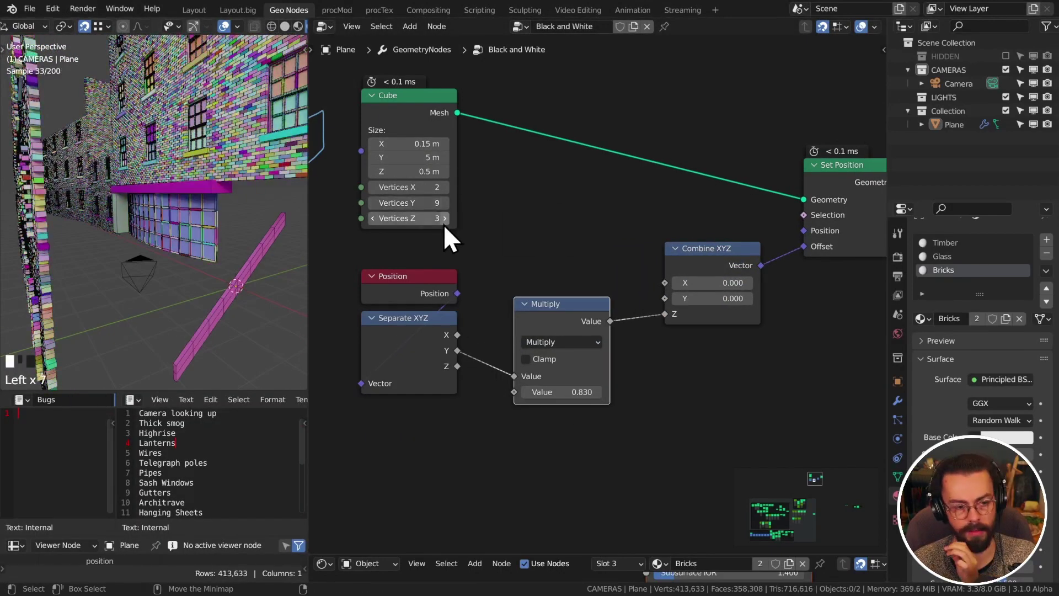
scroll(445, 232, "down", 3)
- Mix in noise through a Linear Light node and tidy the beam's node chain
key("shift+a")
left_click(619, 99)
scroll(611, 262, "down", 3)
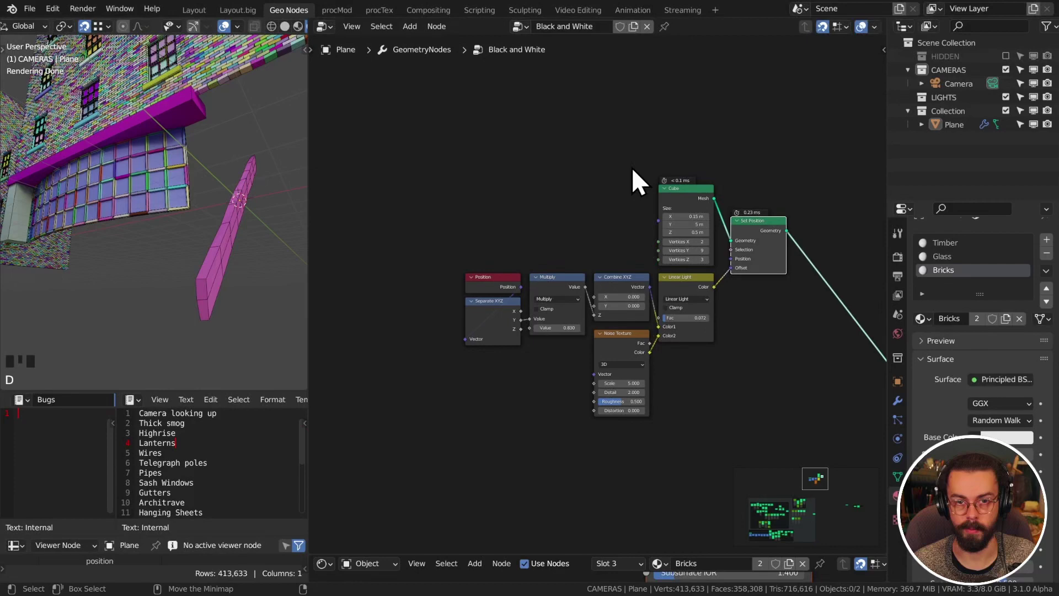
middle_click_drag(633, 171, 692, 336, "shift")
key("ctrl+x")
scroll(184, 247, "up", 7)
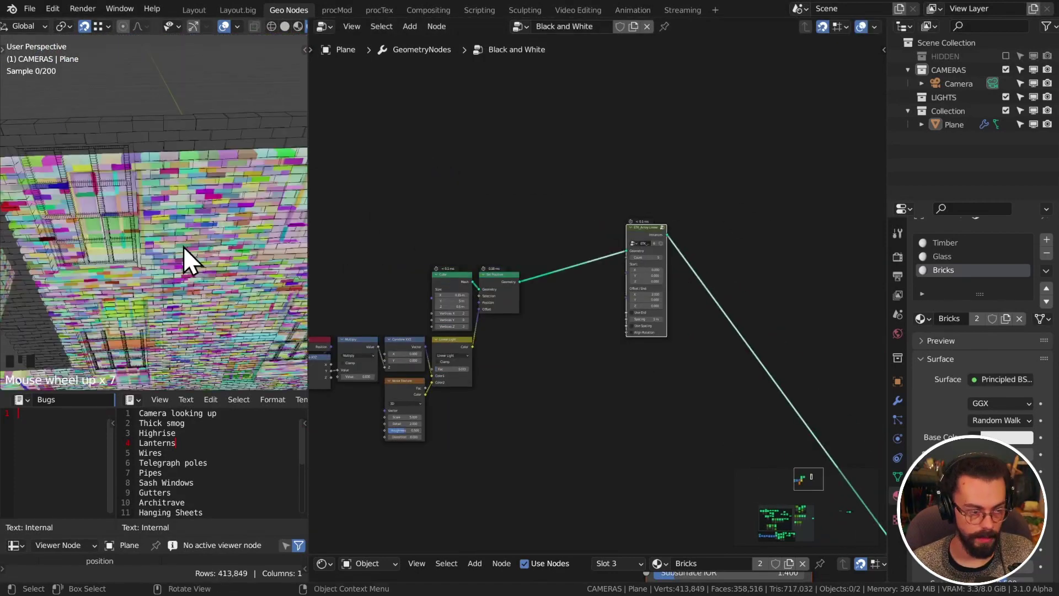
- Set the beam array's start height to 5.37 and Y to 2.15, and edit Offset X
key("n")
scroll(659, 244, "up", 5)
type("5.37")
key("shift+Tab")
type("2.15")
key("Return")
left_click(642, 366)
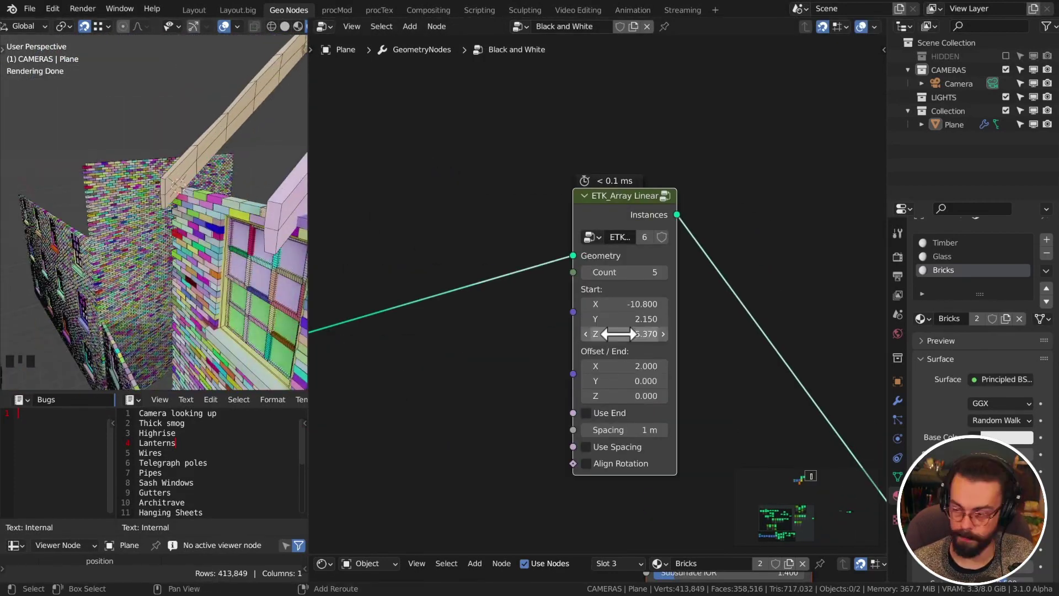
scroll(587, 217, "down", 3)
scroll(204, 251, "up", 7)
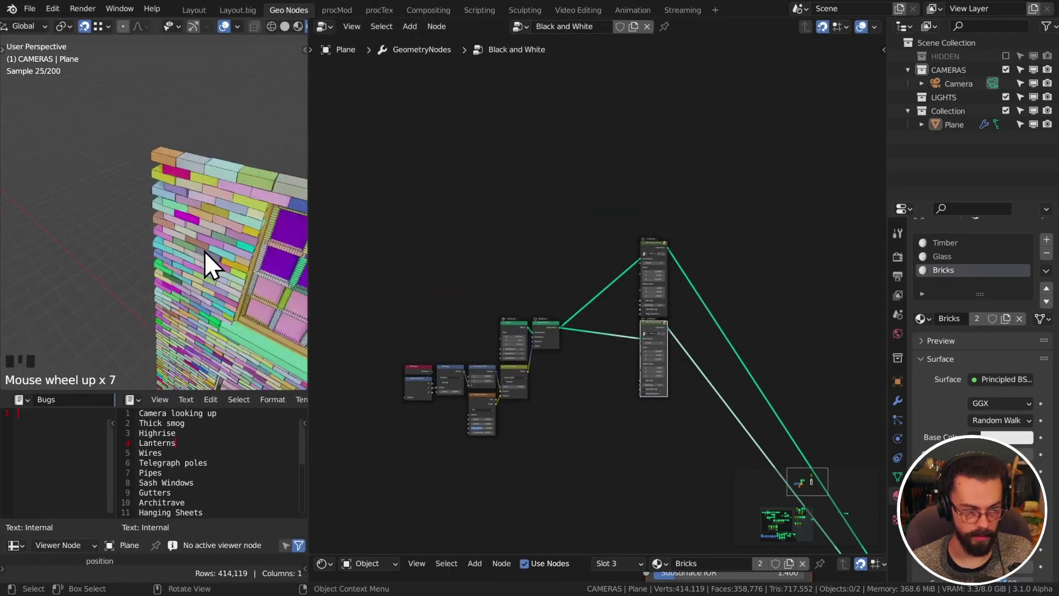
- Enter array start values -31.5, 10.1 and -0.29, then raise the start height to 12.070
double_click(647, 313)
type("-31.5")
key("Tab")
key("Tab")
type("10.1")
key("shift+Tab")
type("-0.29")
left_click_drag(628, 354, 266, 279, "shift")
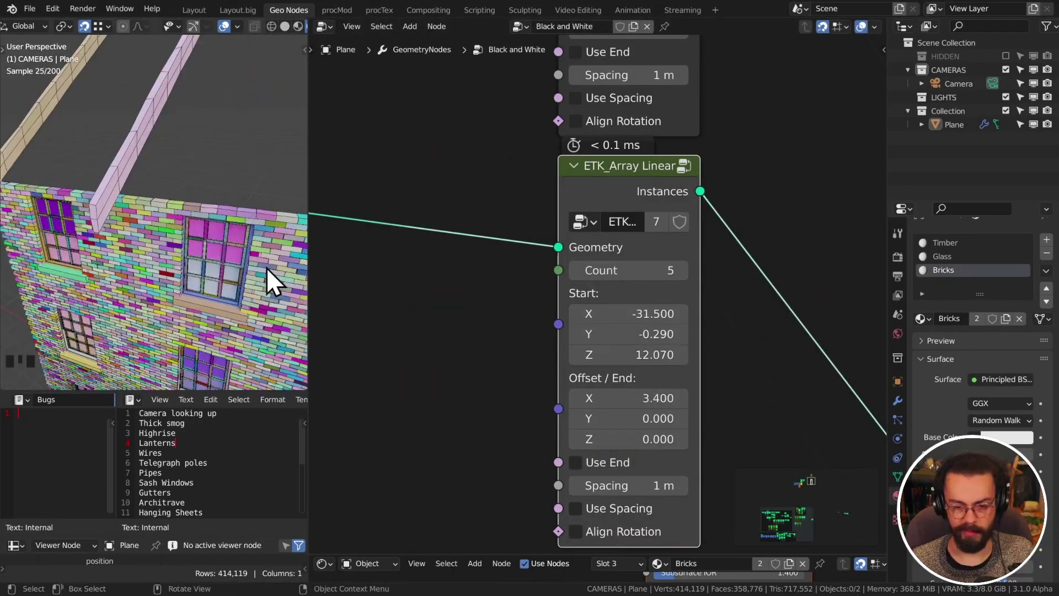
middle_click_drag(267, 279, 232, 249)
scroll(740, 224, "down", 3)
scroll(607, 331, "up", 3)
- Make the array end at a set point, X -17.050, and extend it to six beams
left_click(499, 462)
left_click_drag(577, 389, 236, 260)
key("KP_7")
scroll(516, 377, "up", 6)
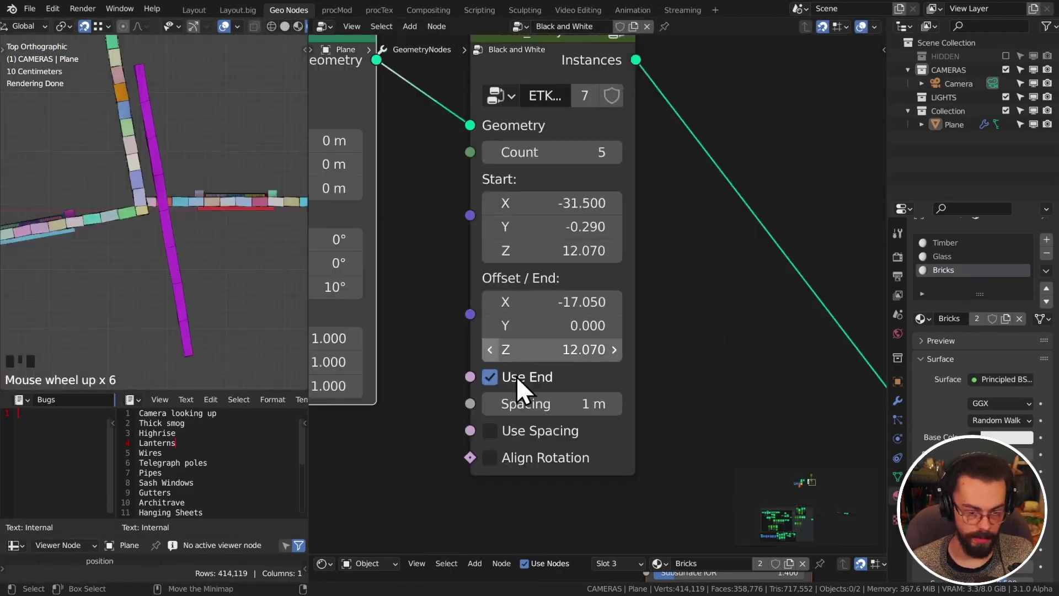
mouse_move(557, 302)
left_mouse_down("shift")
mouse_move(540, 302)
mouse_move(557, 302)
left_mouse_up("shift")
middle_click_drag(231, 265, 183, 178, "shift")
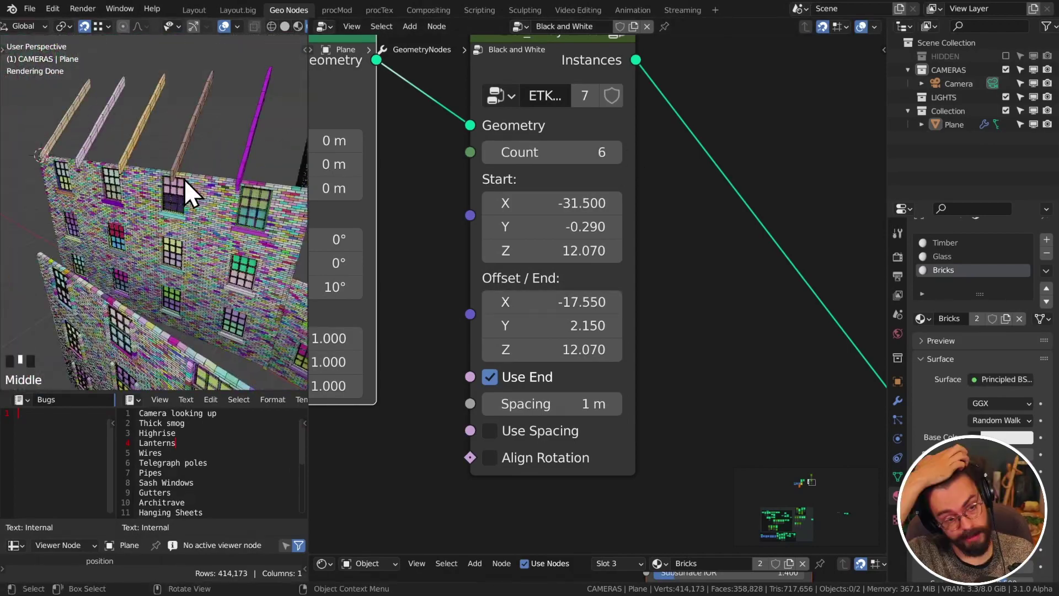
scroll(509, 305, "down", 6)
scroll(696, 338, "up", 5)
- Rework the array's start height and beam count, then lower the transformed beams about 5.9 m
middle_click_drag(610, 378, 684, 232, "shift")
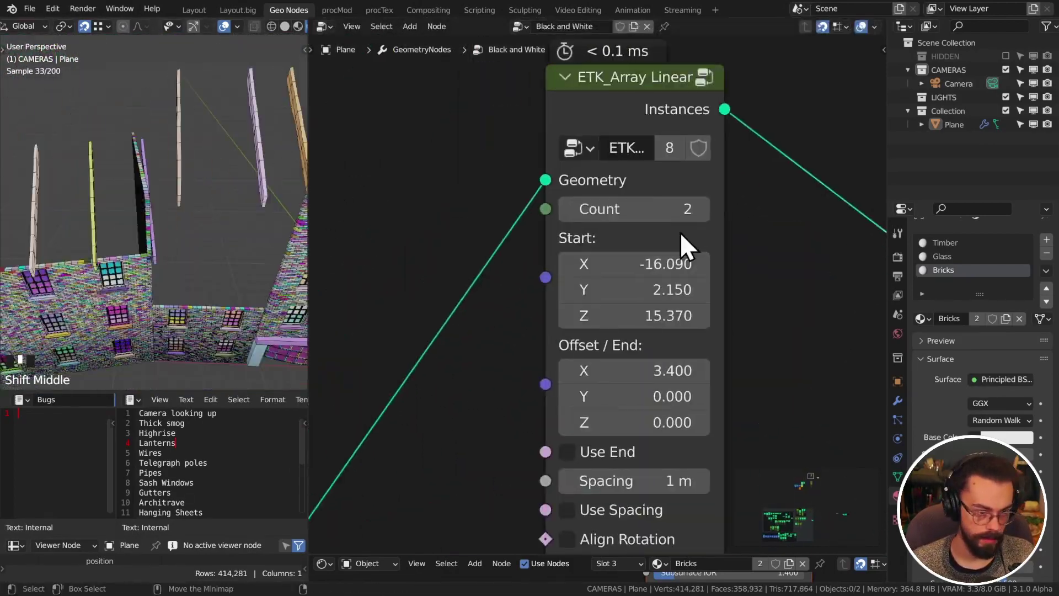
left_click(690, 213)
left_click_drag(634, 315, 607, 316)
scroll(634, 248, "down", 11)
key("h")
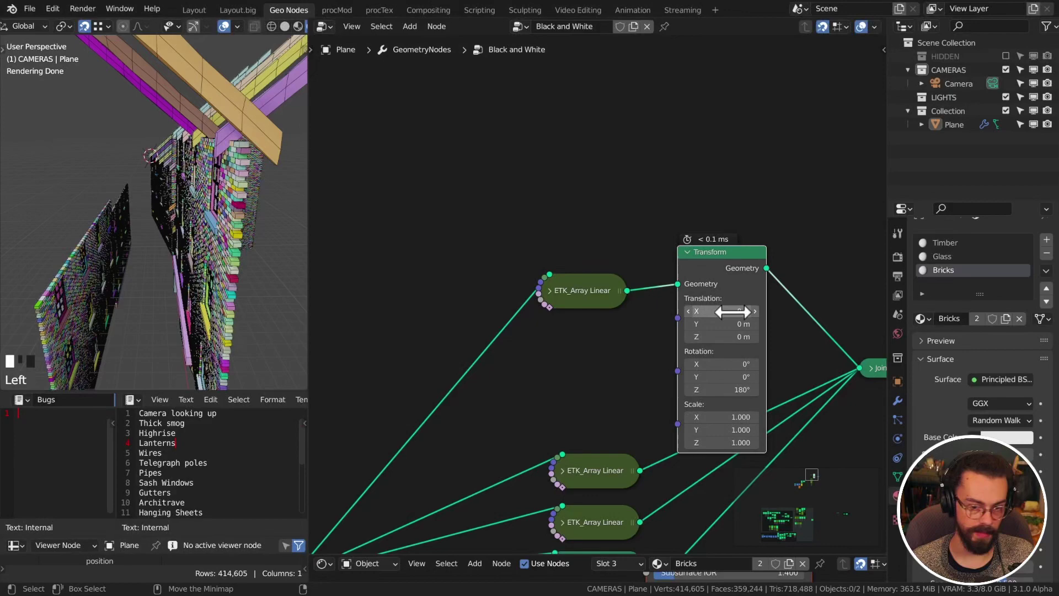
key("KP_7")
scroll(206, 228, "up", 7)
middle_click_drag(231, 221, 232, 243)
left_click_drag(723, 337, 682, 379)
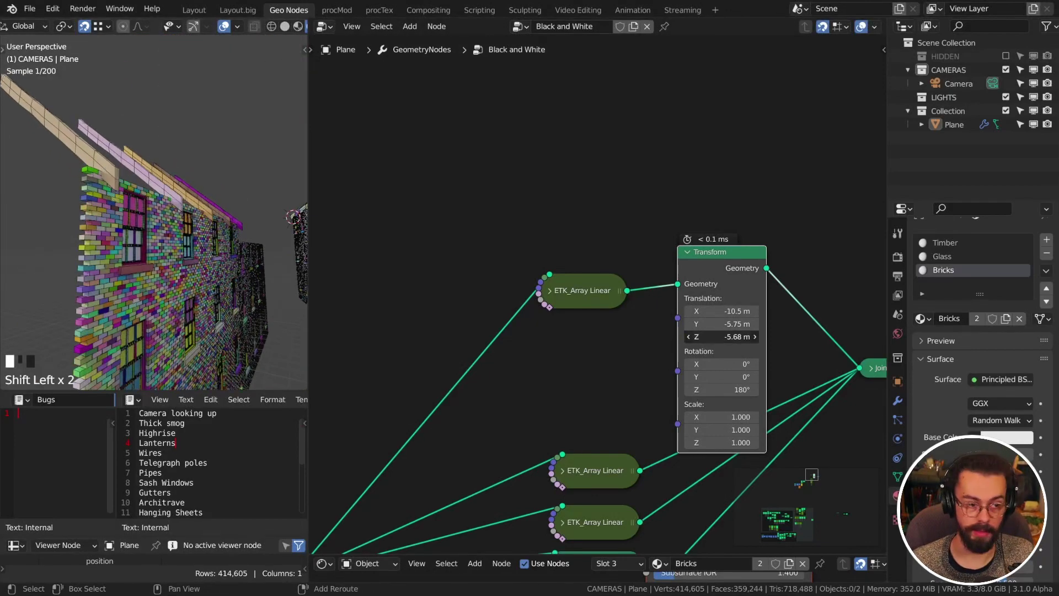
- Duplicate the Transform node as a second copy after the first and save the file
key("shift+d")
left_click(627, 272)
key("KP_0")
key("ctrl+s")
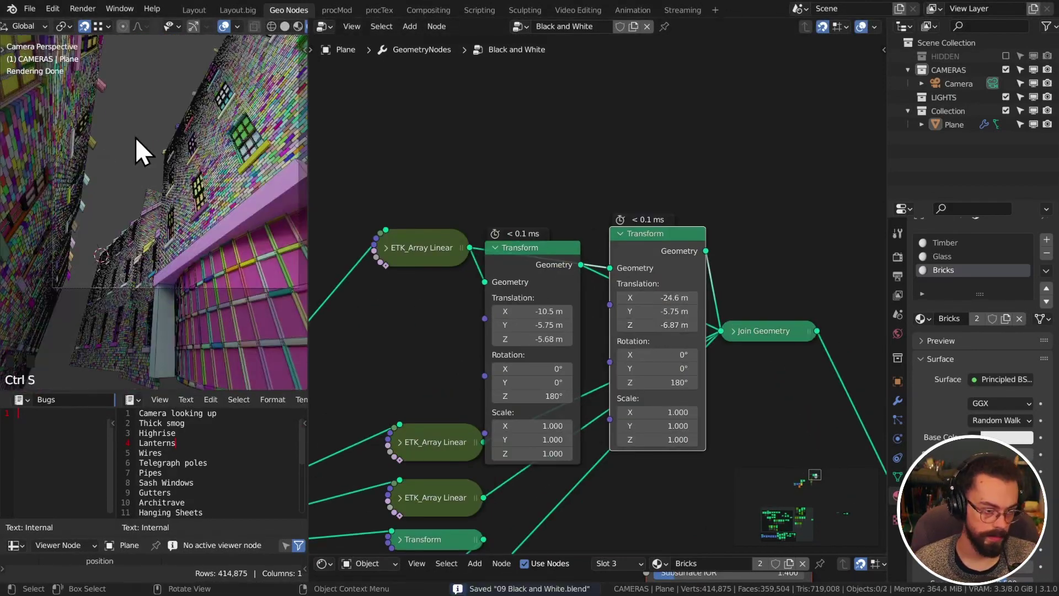
middle_click_drag(141, 151, 165, 171)
scroll(568, 220, "down", 4)
- Feed Set Position's geometry into the top Transform and move Linear Light beside Set Position
left_click_drag(569, 220, 740, 296)
right_click_drag(743, 306, 558, 213, "alt")
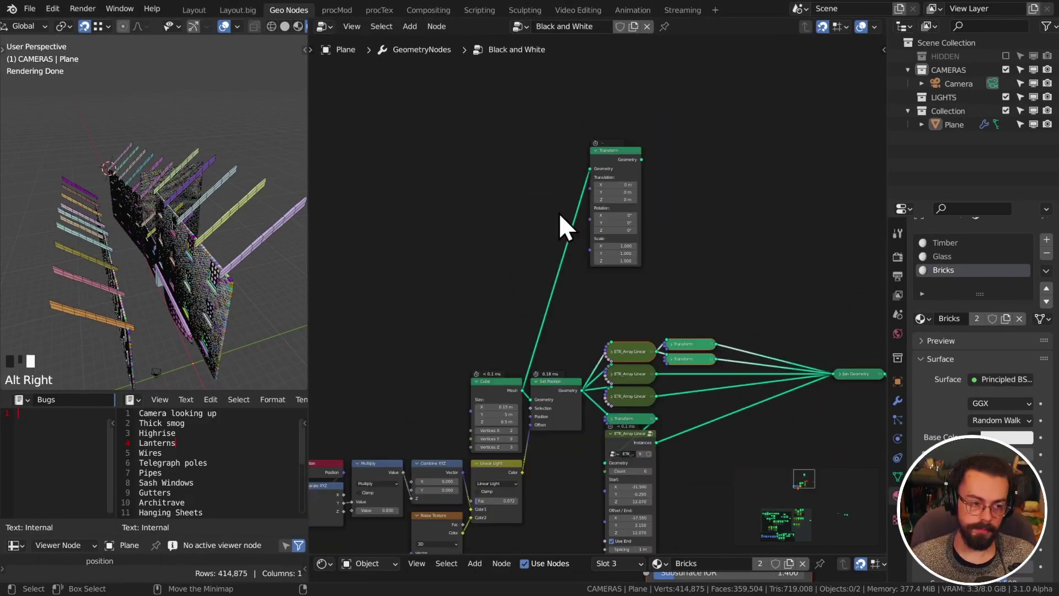
middle_click_drag(559, 213, 635, 308, "shift")
middle_click_drag(210, 248, 231, 264)
middle_click_drag(607, 286, 643, 316, "shift")
middle_click_drag(182, 193, 243, 233, "shift")
scroll(624, 314, "down", 2)
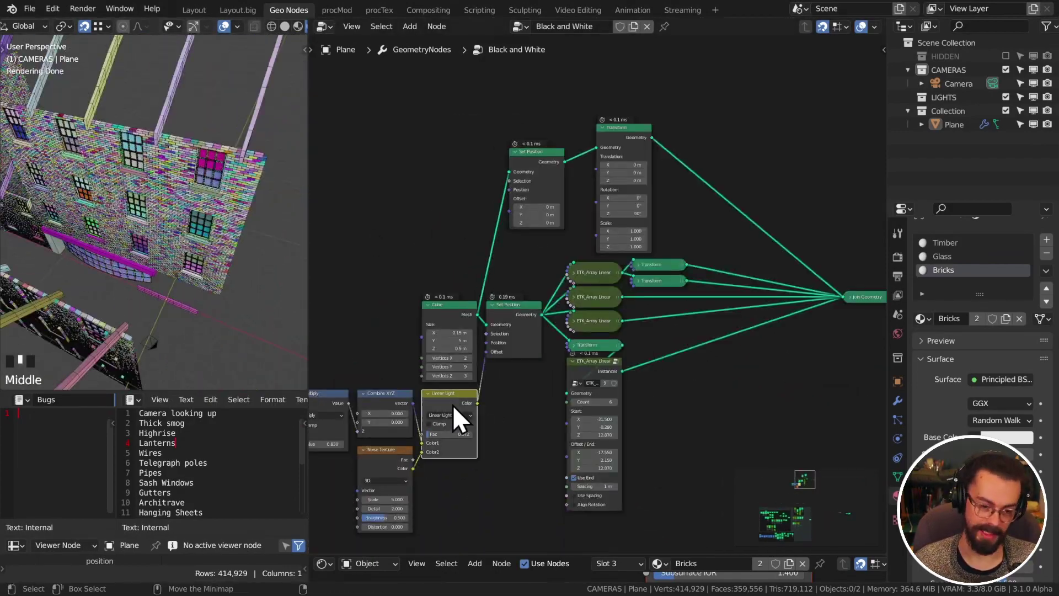
left_click_drag(460, 422, 485, 244)
scroll(610, 130, "up", 2)
- Set the Transform's translation to -1.77, -0.38, 13.2 m and scale to 0.6, 1.83, 0.63
scroll(569, 310, "up", 2)
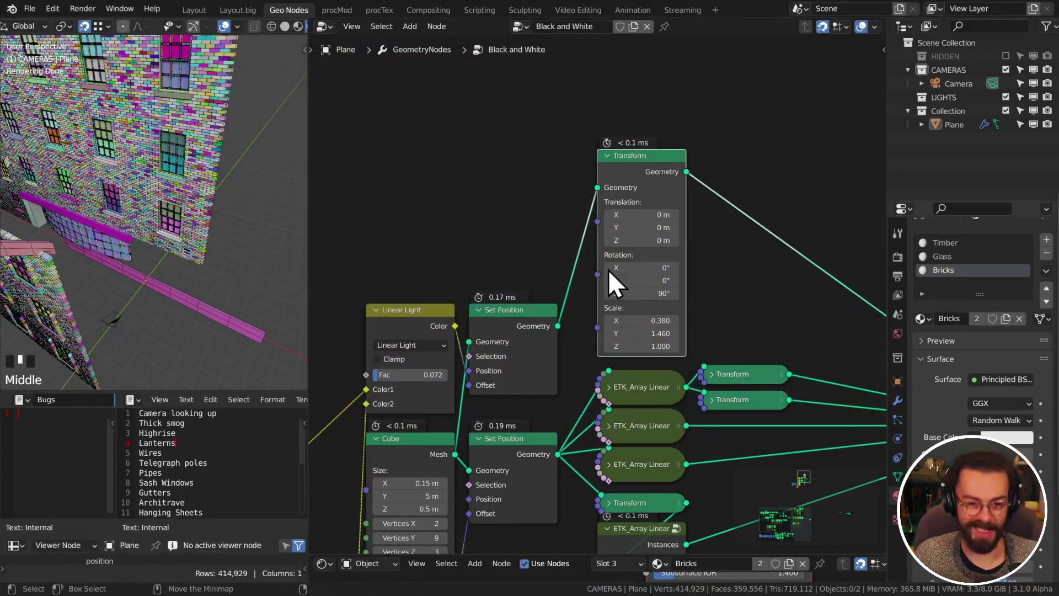
left_click_drag(641, 214, 640, 251, "shift")
scroll(705, 331, "up", 2)
middle_click_drag(246, 267, 270, 247)
scroll(710, 320, "down", 9)
- Set the second wall copy's X offset to -13.5 m
scroll(565, 280, "up", 3)
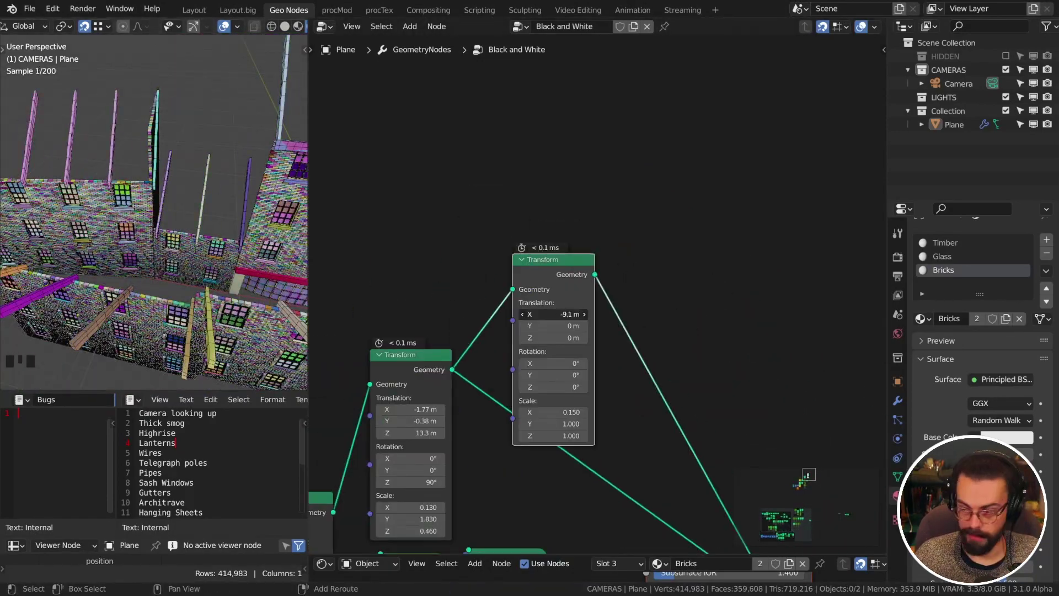
middle_click_drag(132, 298, 188, 249, "shift")
scroll(187, 248, "up", 3)
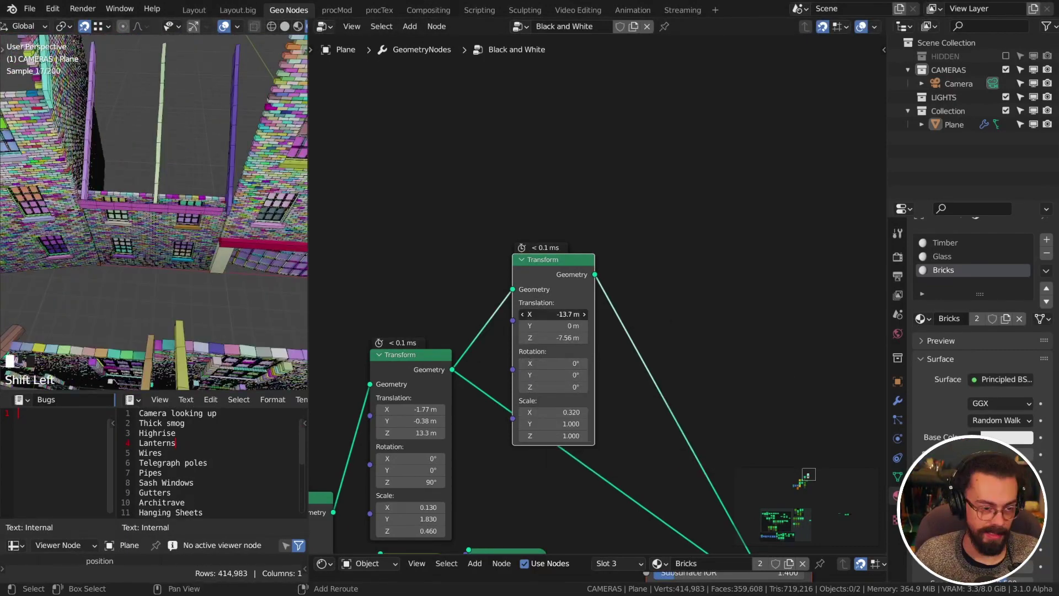
left_click_drag(553, 313, 662, 330, "shift")
scroll(661, 329, "down", 1)
middle_click_drag(608, 264, 654, 242)
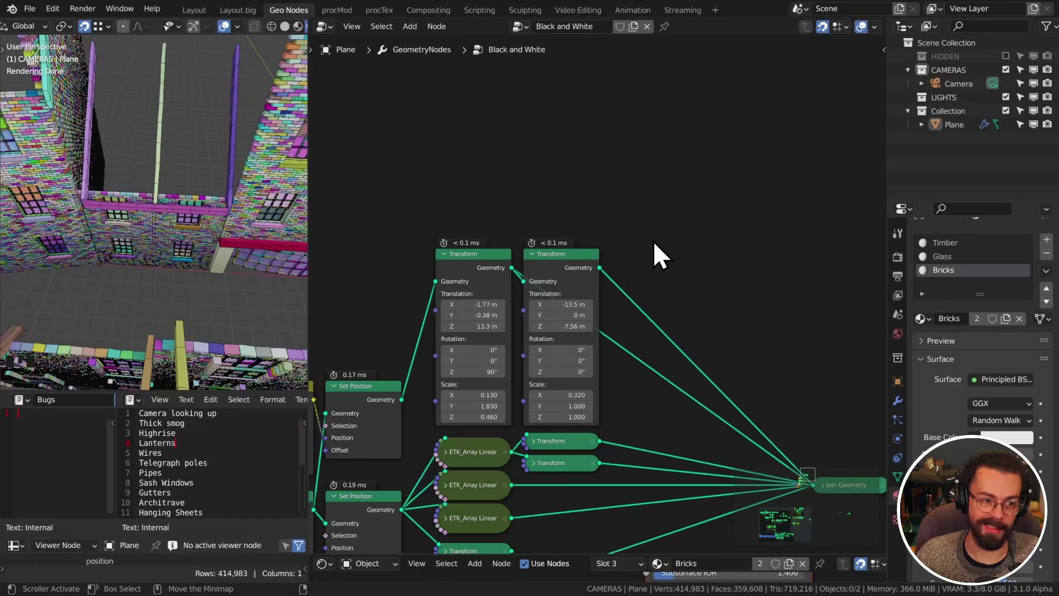
scroll(229, 243, "down", 2)
key("n")
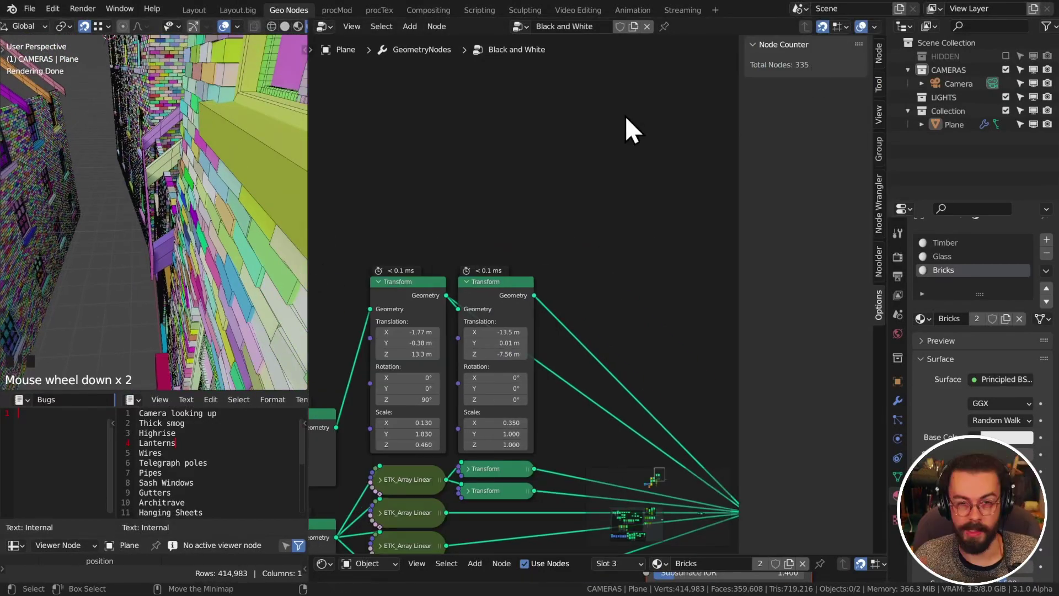
scroll(669, 224, "down", 1)
scroll(206, 200, "down", 1)
key("n")
- Lower the third wall copy to -5.69 m
middle_click_drag(649, 226, 651, 212, "shift")
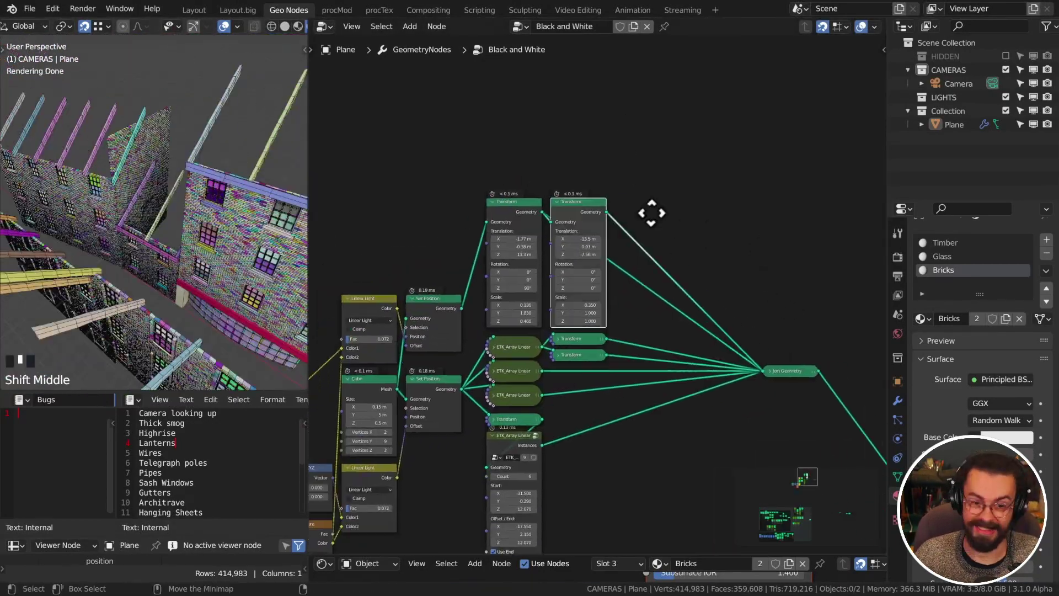
scroll(689, 209, "up", 4)
middle_click_drag(160, 221, 248, 253)
scroll(562, 202, "down", 1)
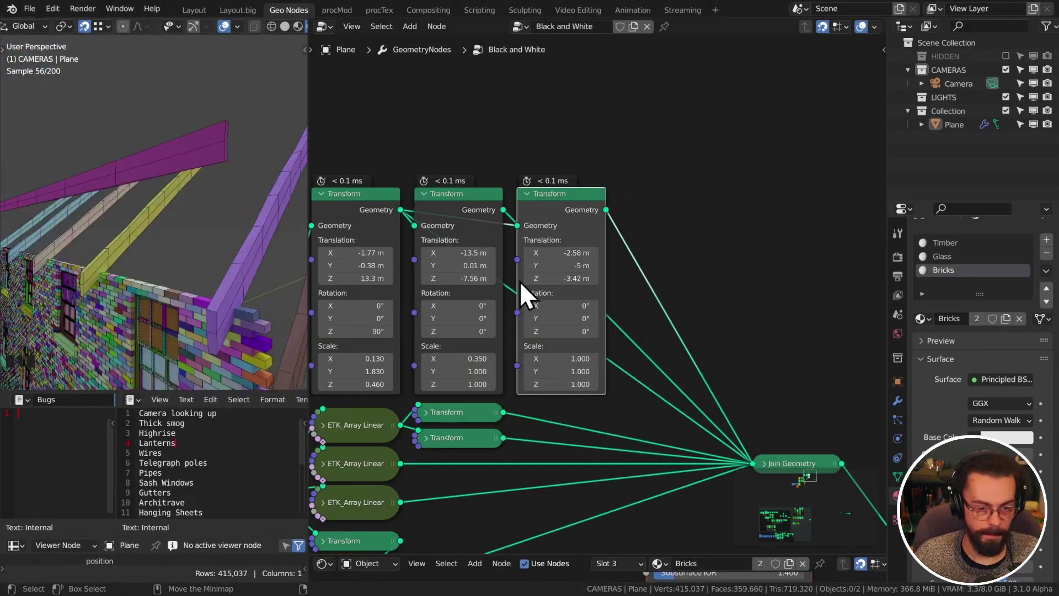
middle_click_drag(165, 265, 193, 279, "shift")
scroll(717, 272, "down", 1)
middle_click_drag(714, 260, 676, 261, "shift")
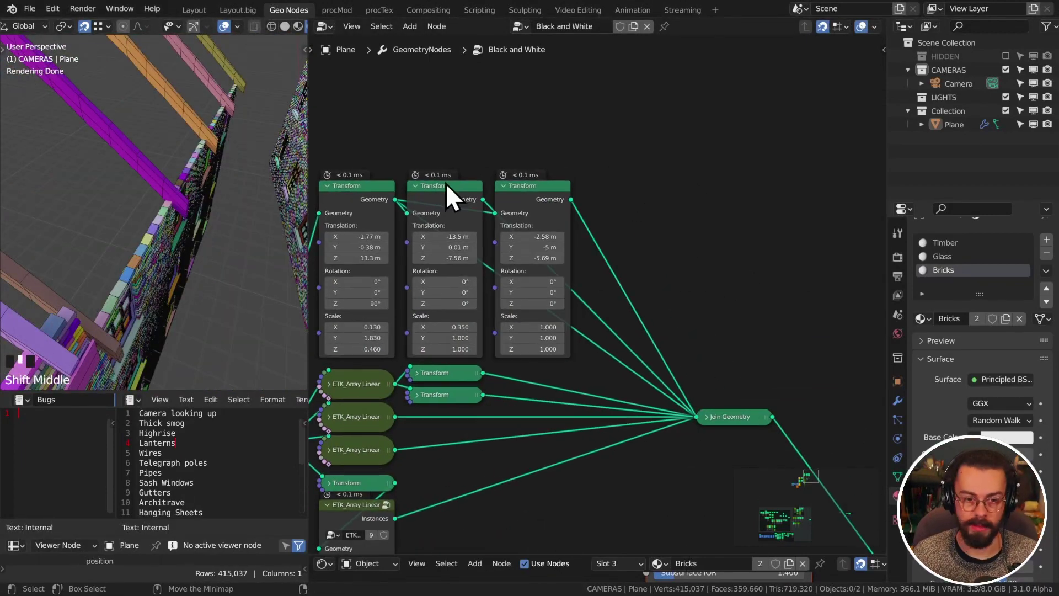
- Duplicate the Transform node into the chain for a copy at X -17.9 m scaled 0.9
key("shift+d")
left_click(743, 347)
scroll(742, 347, "up", 1)
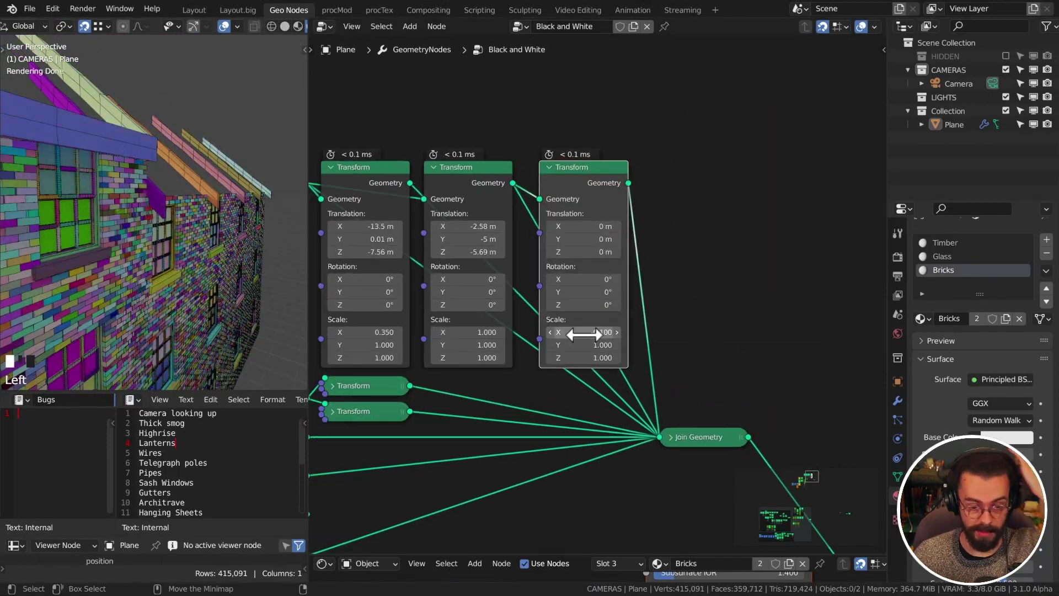
key("shift+grave")
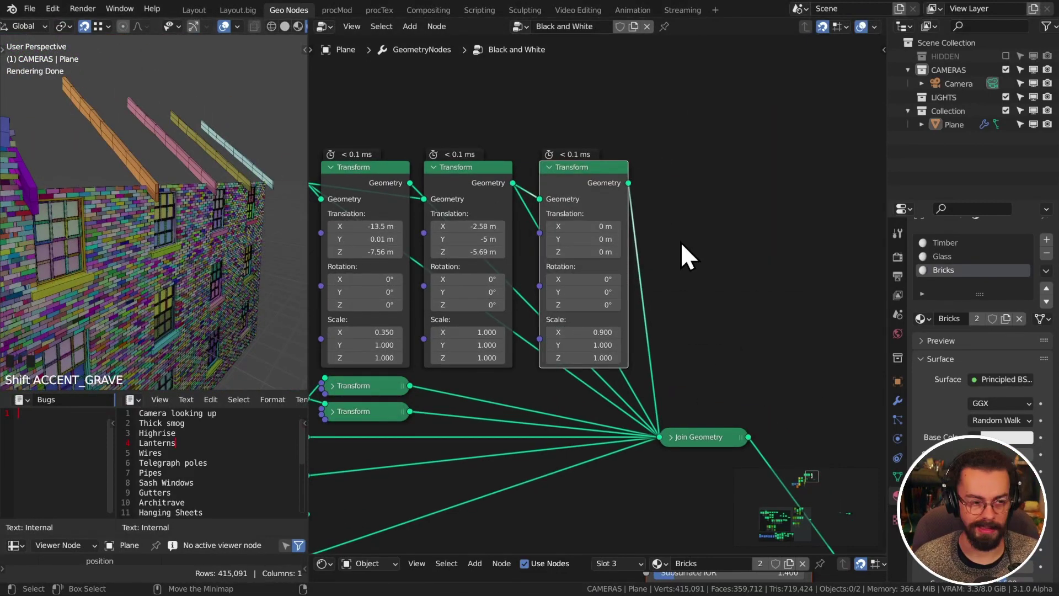
middle_click_drag(176, 198, 205, 260)
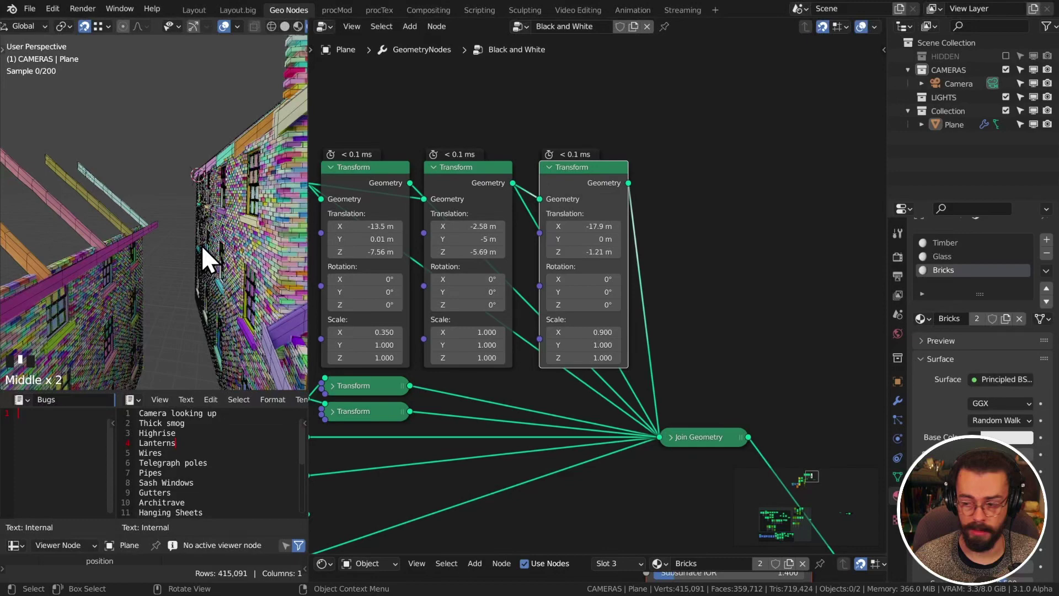
scroll(726, 350, "down", 1)
- Add another wall copy at X -23.1 m, turned 10° and scaled 0.83
key("ctrl+shift+d")
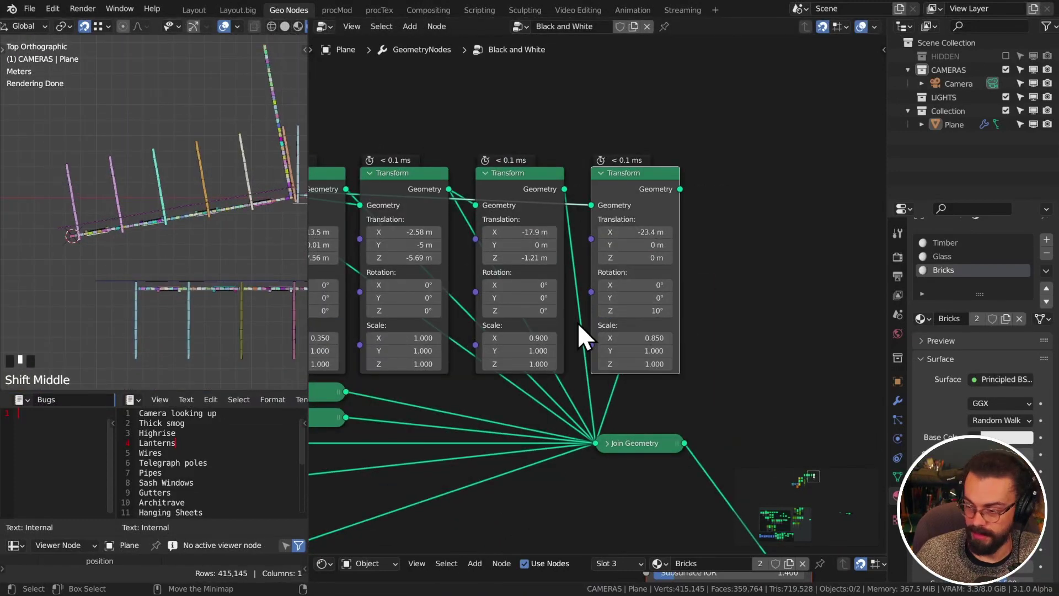
middle_click_drag(578, 322, 575, 304)
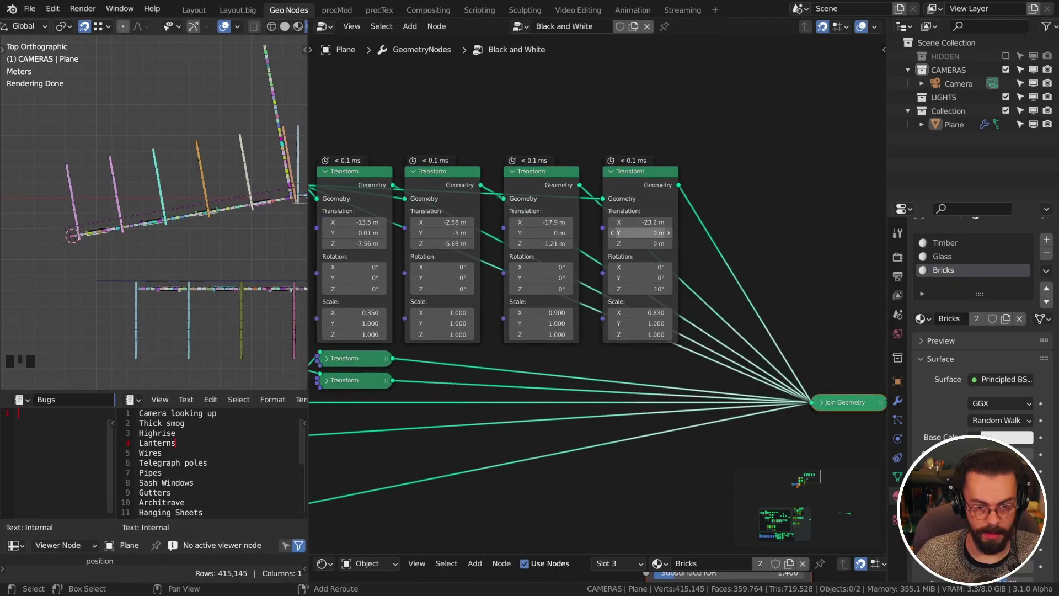
middle_click_drag(182, 232, 232, 237)
scroll(205, 270, "up", 3)
left_click_drag(674, 210, 651, 210)
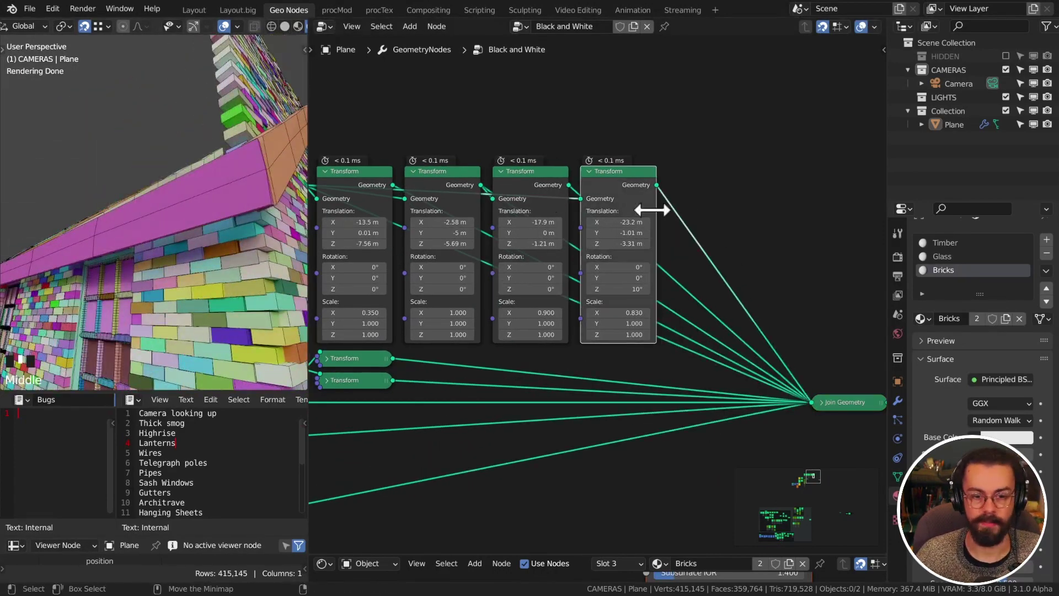
middle_click_drag(182, 308, 167, 266)
left_click(143, 204)
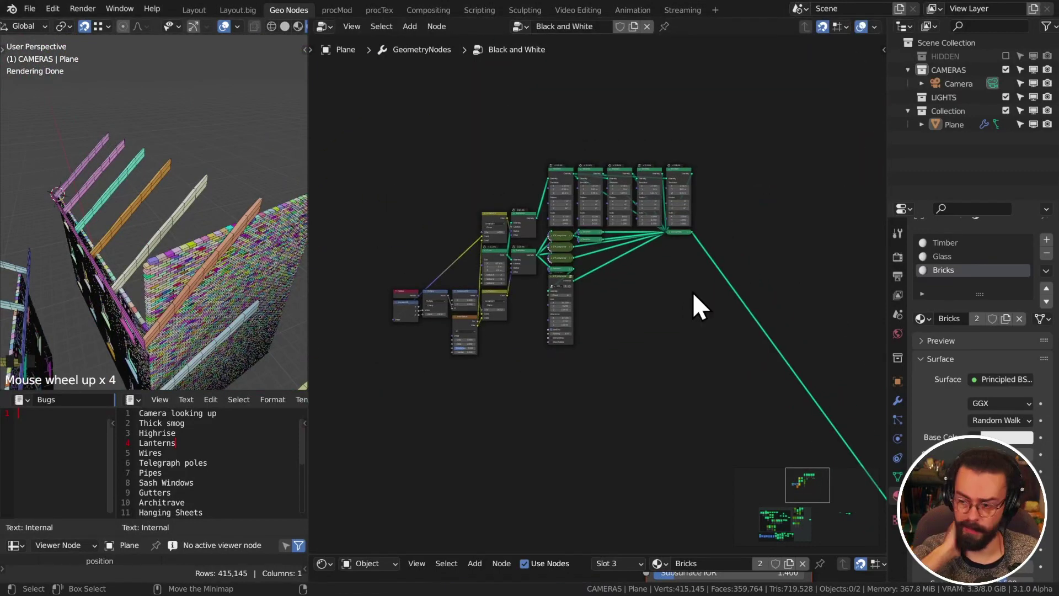
- Frame the brick node and fly the 3D view over to the magenta wall
scroll(693, 302, "up", 5)
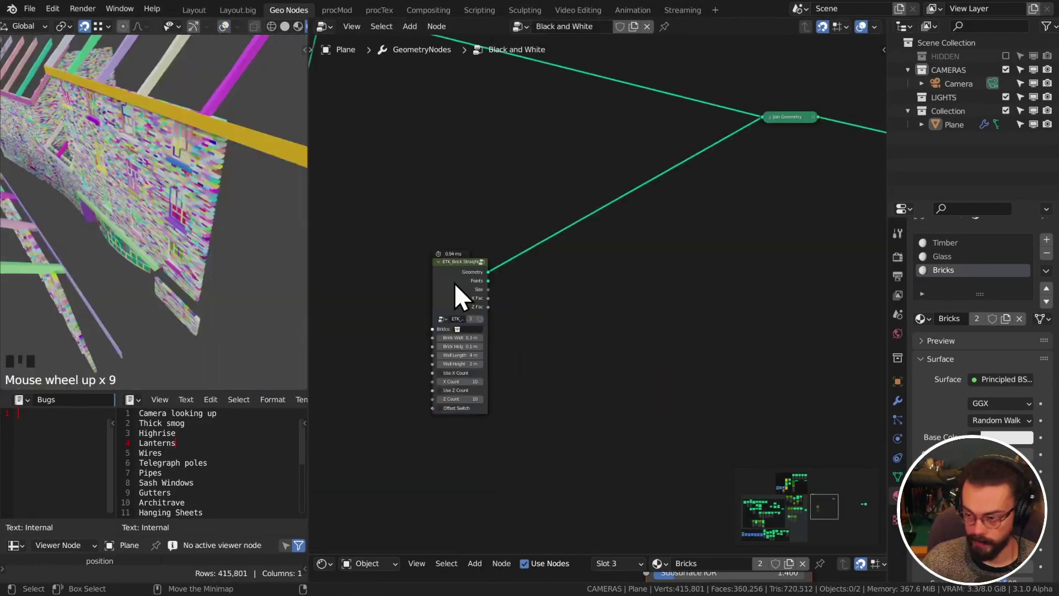
middle_click_drag(456, 295, 574, 128)
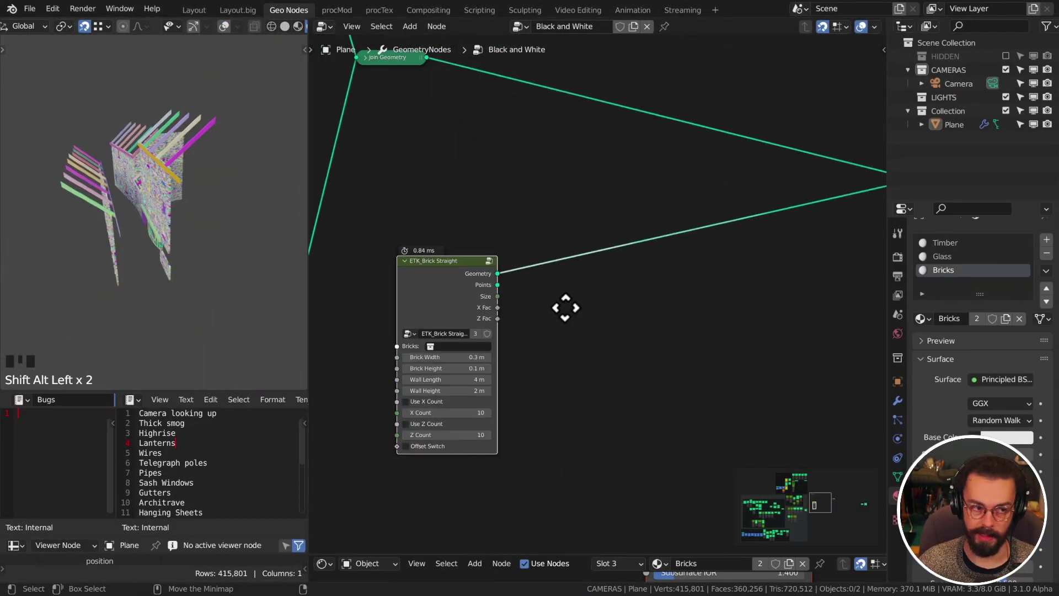
middle_click_drag(160, 276, 169, 284)
middle_click_drag(669, 336, 655, 269)
scroll(656, 270, "up", 3)
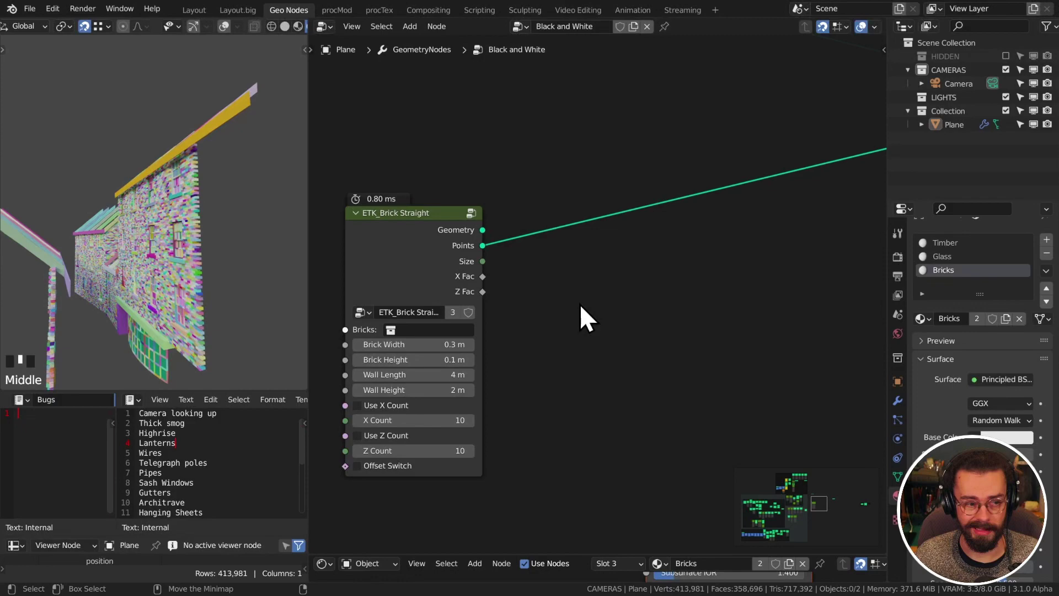
left_click(1046, 26)
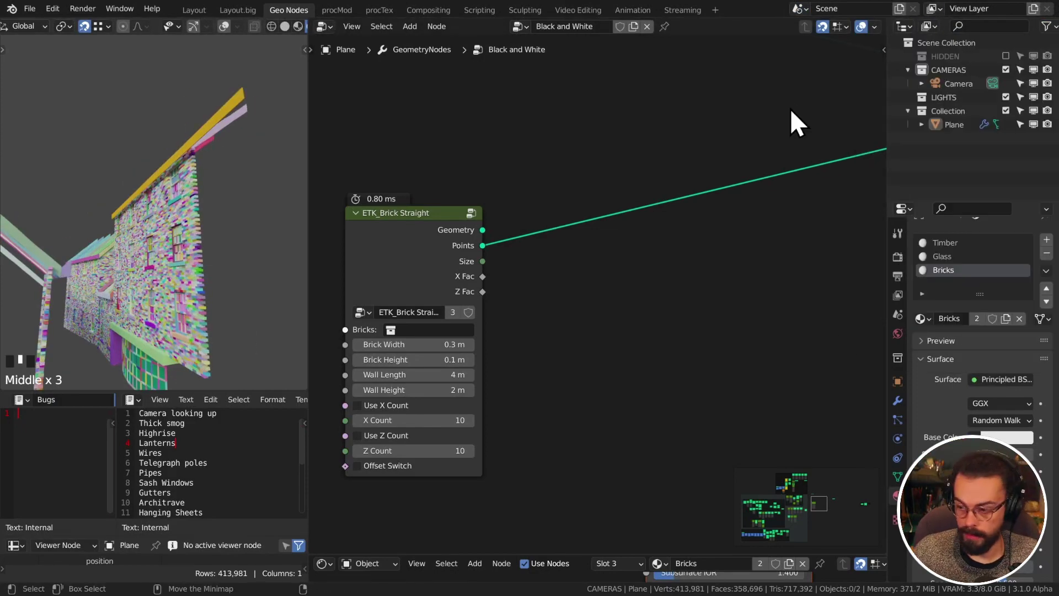
scroll(789, 109, "down", 4)
middle_click_drag(166, 259, 153, 282)
scroll(383, 232, "up", 2)
scroll(382, 232, "down", 3)
key("shift+grave")
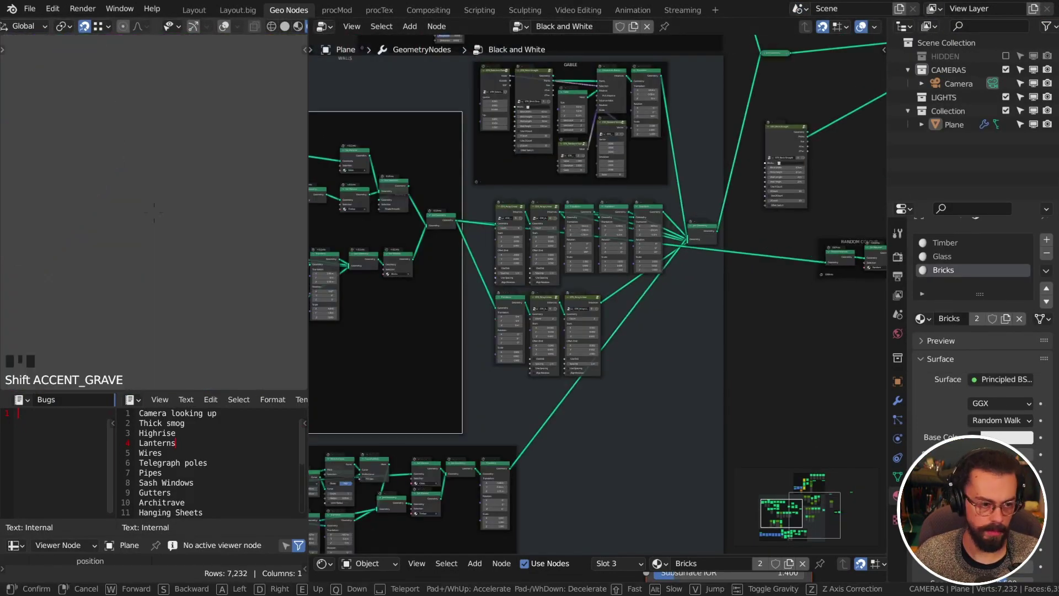
scroll(439, 255, "down", 3)
scroll(820, 267, "up", 6)
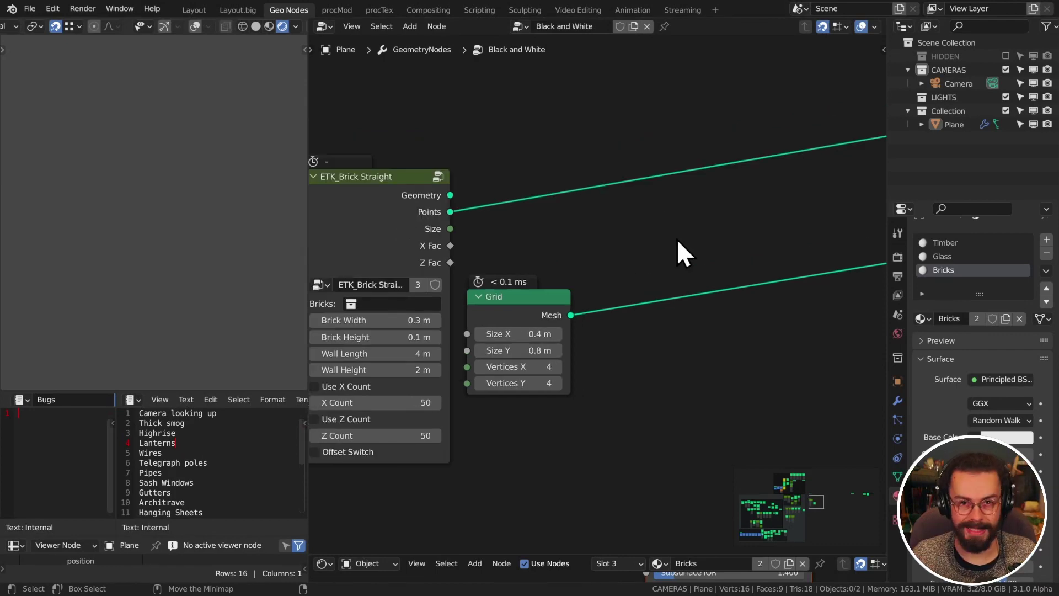
- Add an Instance on Points node connected to the brick points
key("shift+a")
mouse_move(673, 194)
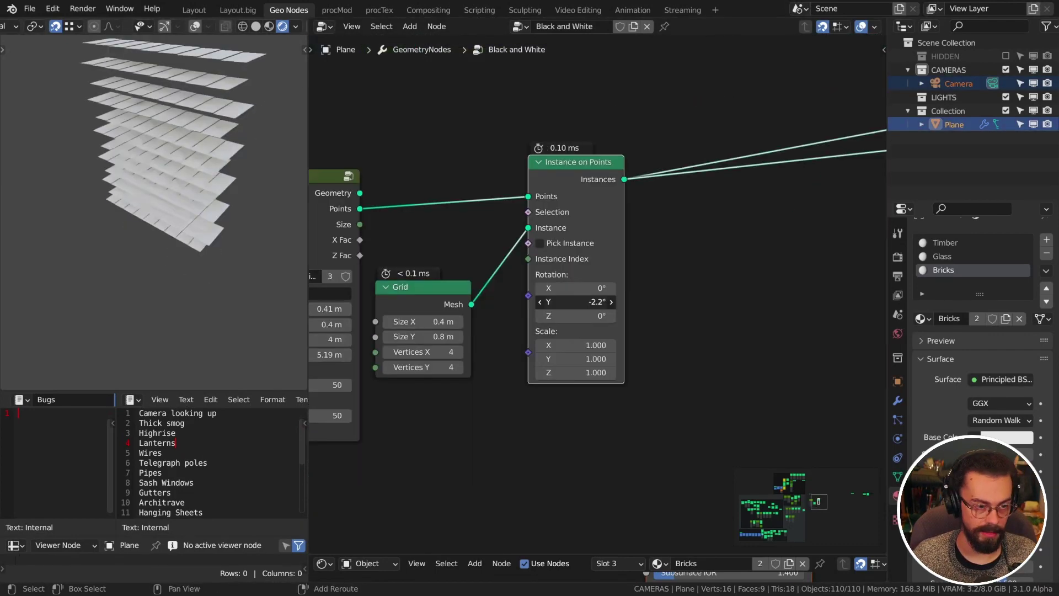
left_click_drag(575, 288, 607, 288)
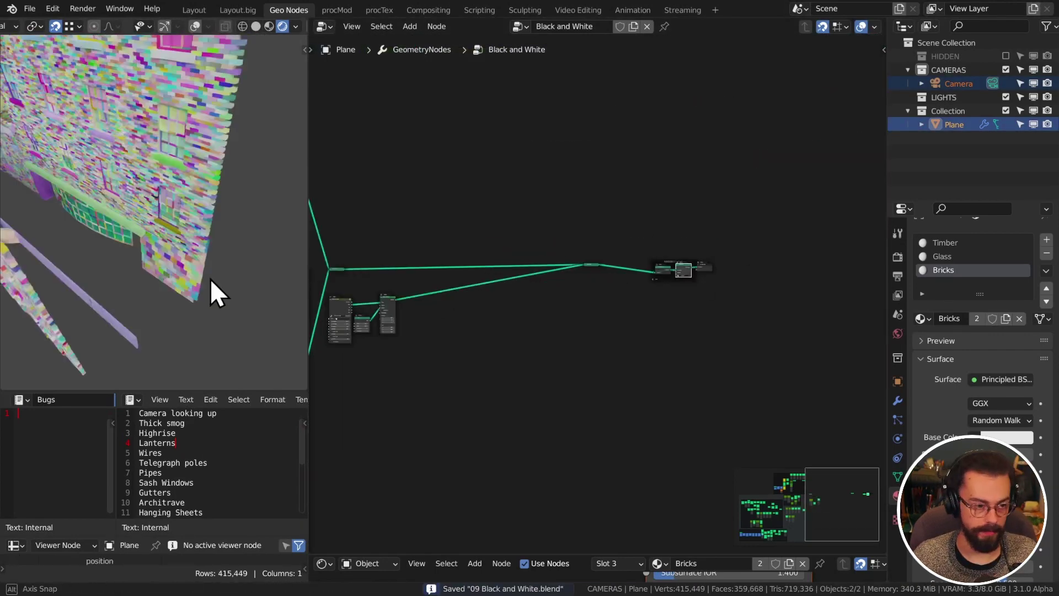
scroll(686, 319, "up", 3)
middle_click_drag(685, 319, 579, 272)
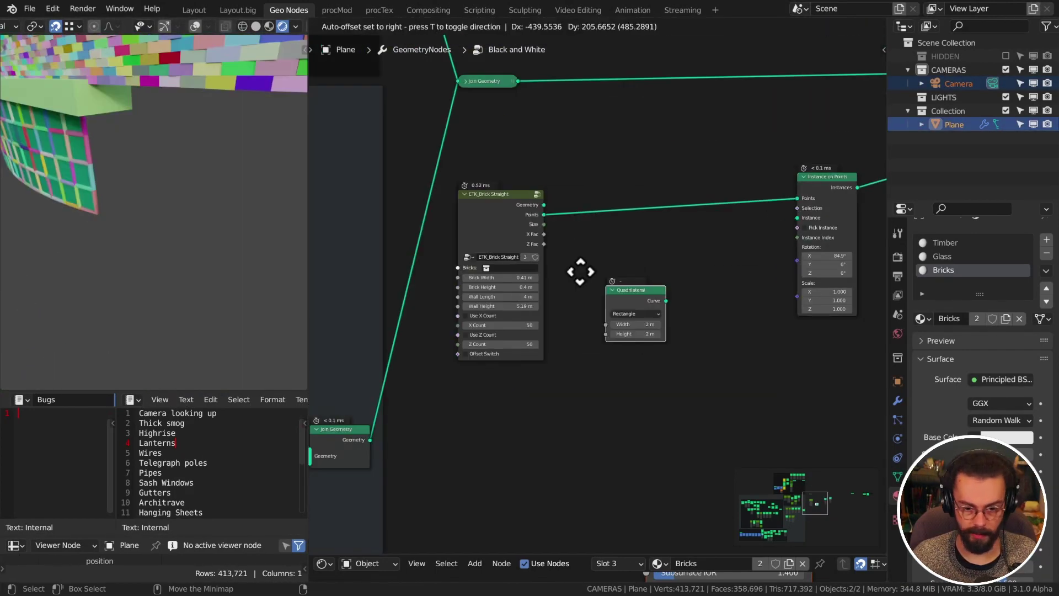
scroll(717, 251, "up", 3)
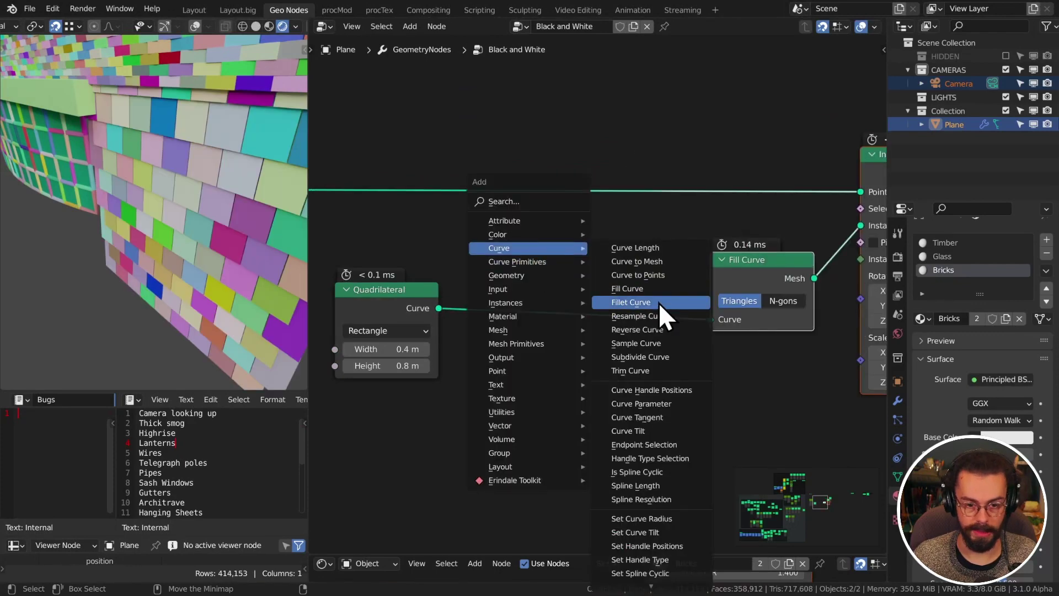
- Insert a Fillet Curve between Quadrilateral and Fill Curve, and adjust the brick wall length
left_click(659, 310)
left_click(546, 309)
left_click_drag(546, 355, 529, 355)
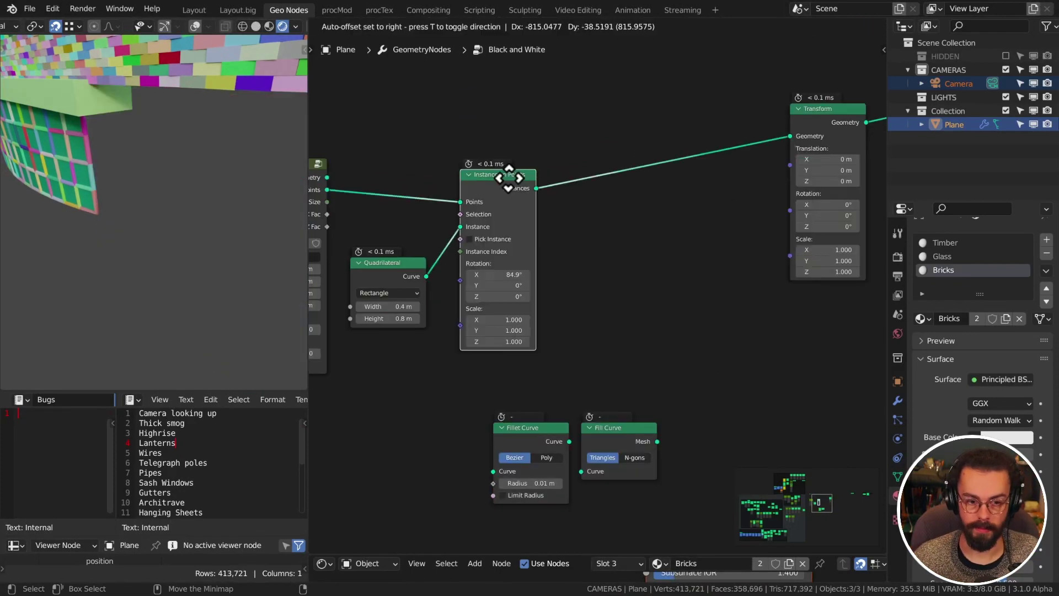
key("shift+a")
mouse_move(572, 267)
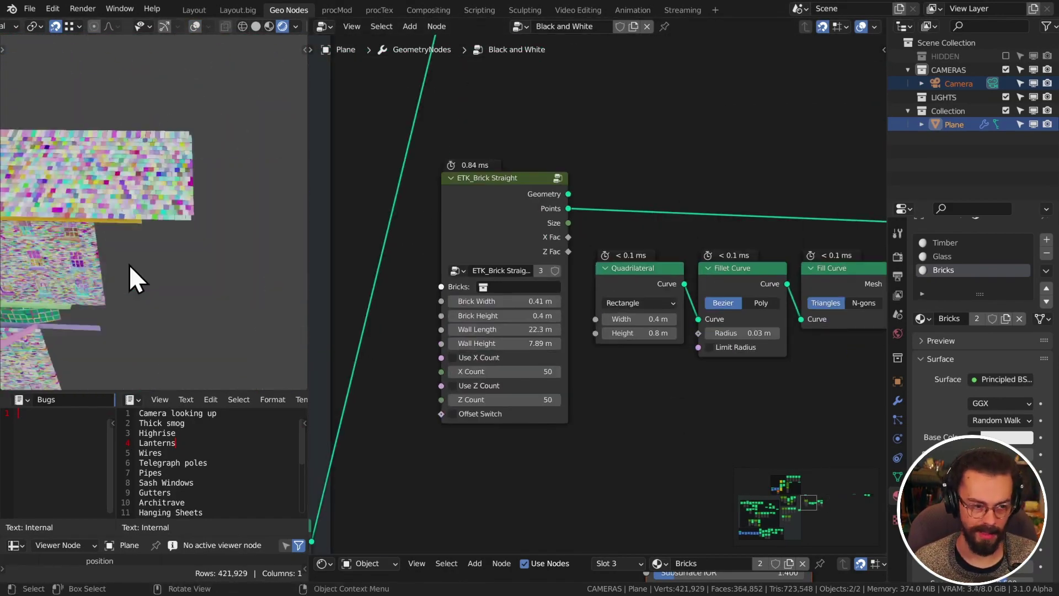
left_click_drag(505, 329, 517, 327)
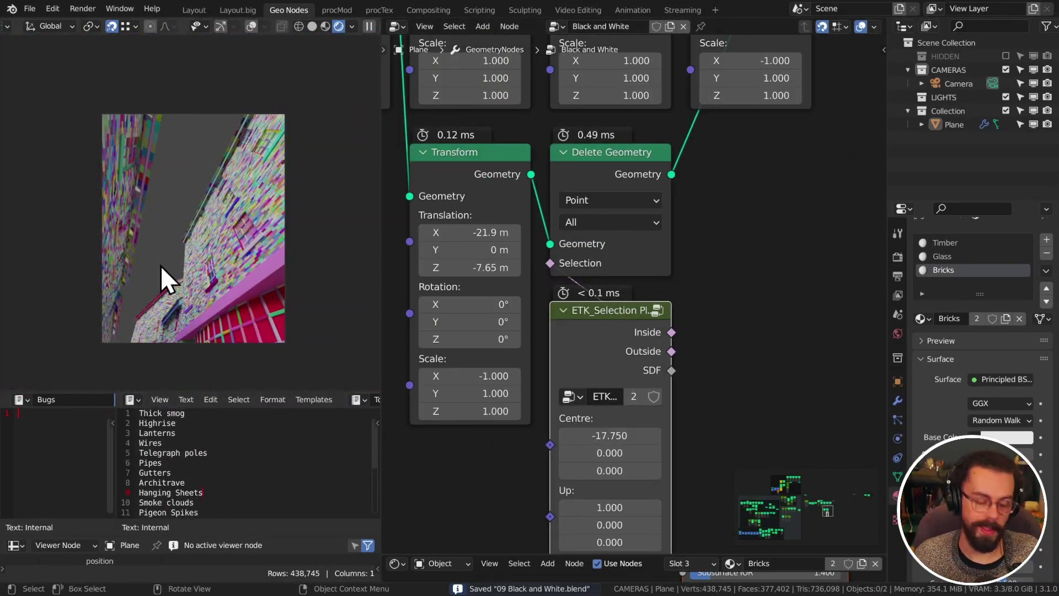
- Orbit around the buildings and save the file
middle_click_drag(161, 266, 188, 200)
middle_click_drag(372, 254, 165, 166, "shift")
key("ctrl+s")
scroll(277, 275, "up", 5)
scroll(728, 290, "down", 5)
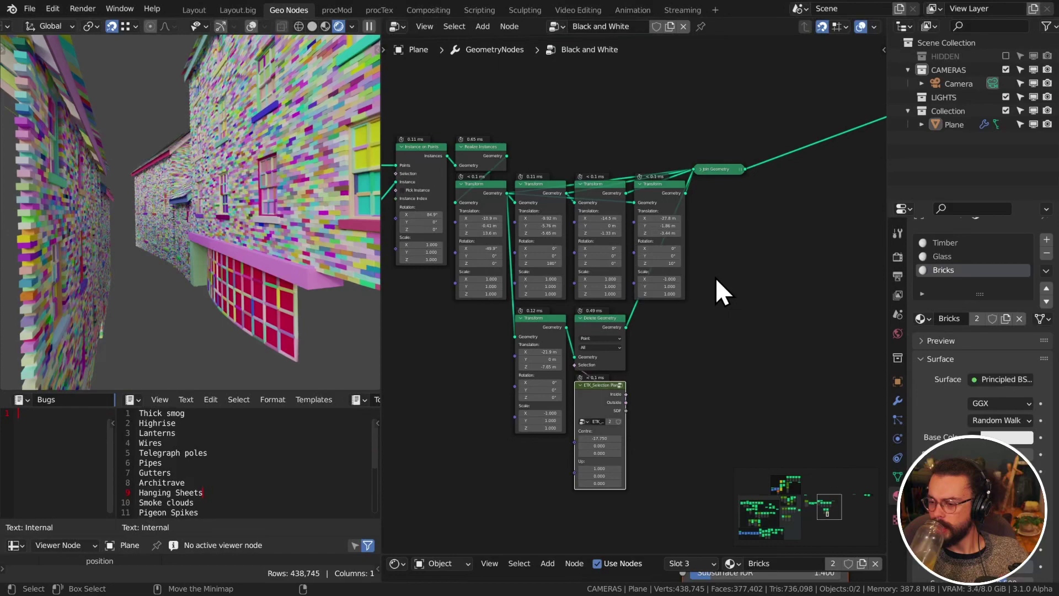
- Place the Set Material node after the Join Geometry
middle_click_drag(238, 231, 234, 270)
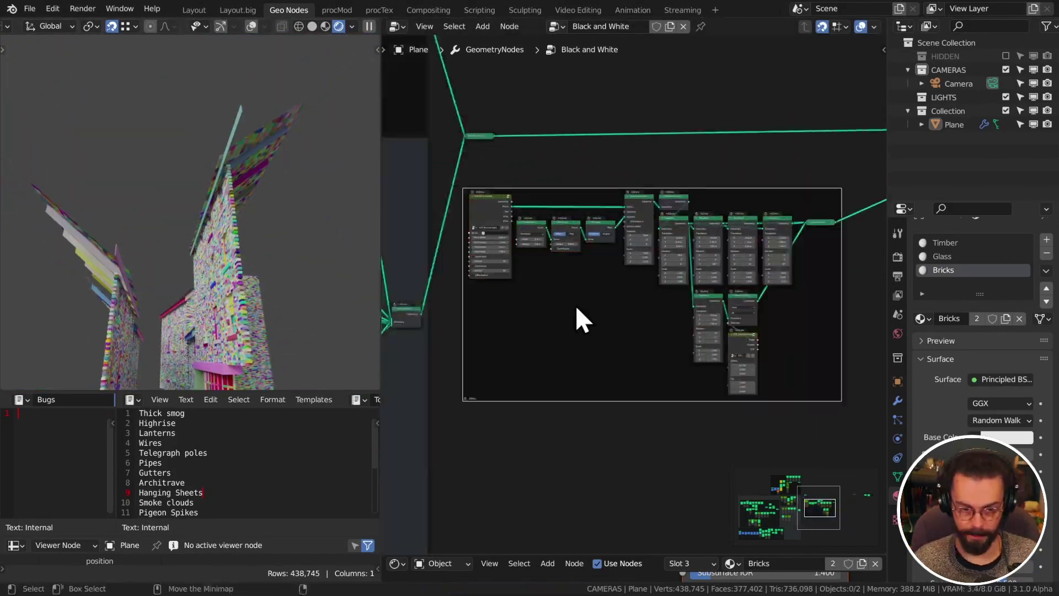
key("n")
key("n")
scroll(680, 228, "up", 5)
left_click_drag(509, 294, 490, 367)
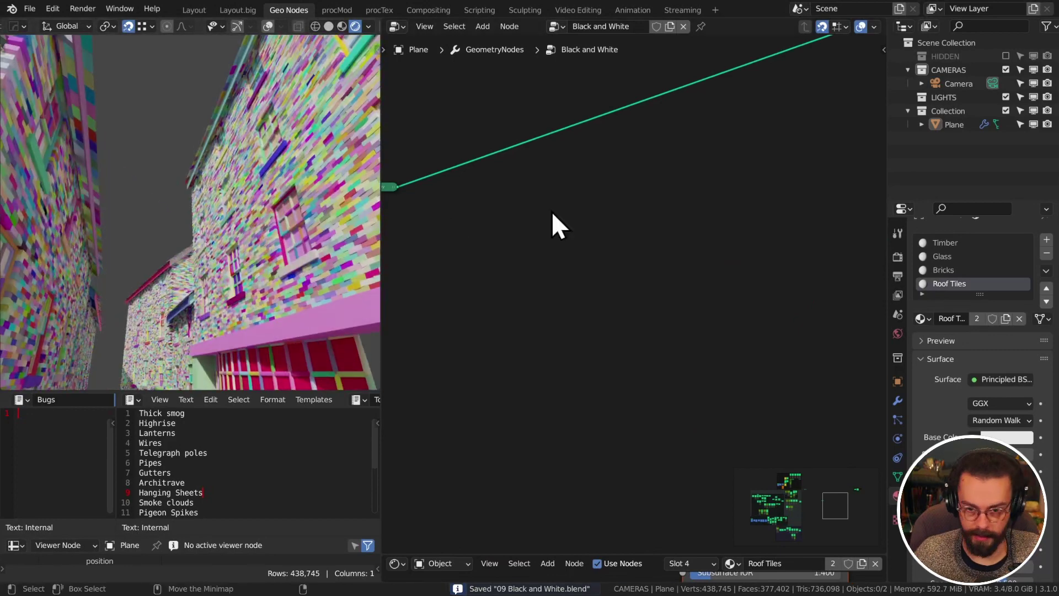
- Start the roof truss chain by adding a curve node
key("shift+a")
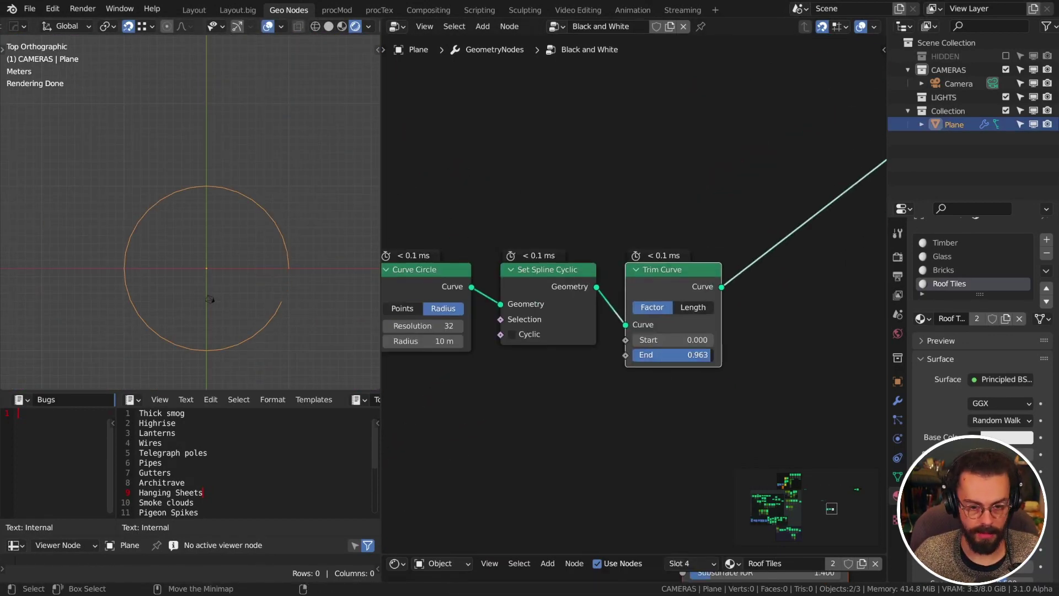
key("shift+a")
mouse_move(634, 247)
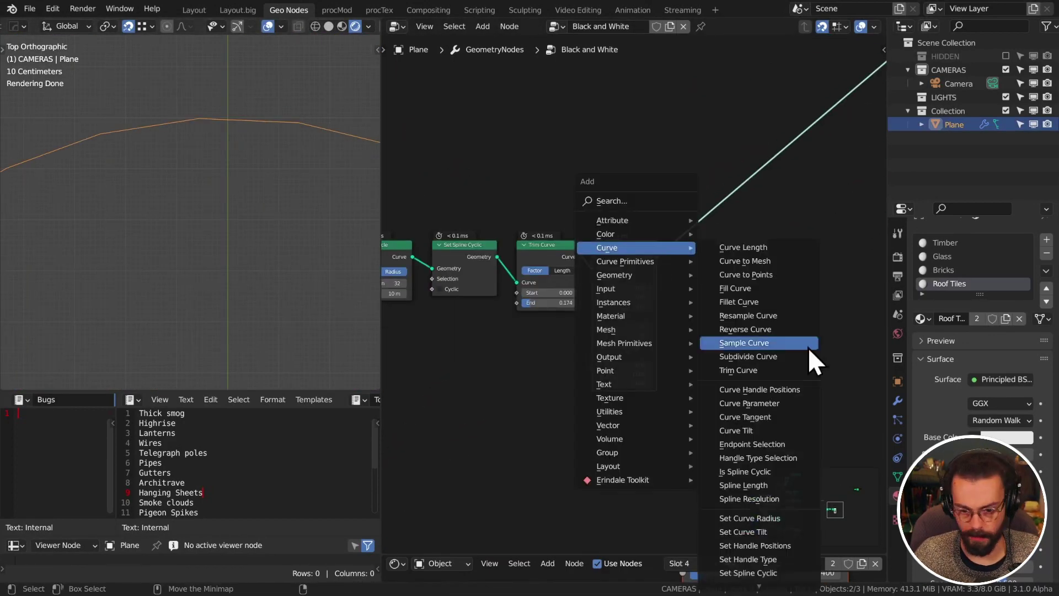
left_click(807, 346)
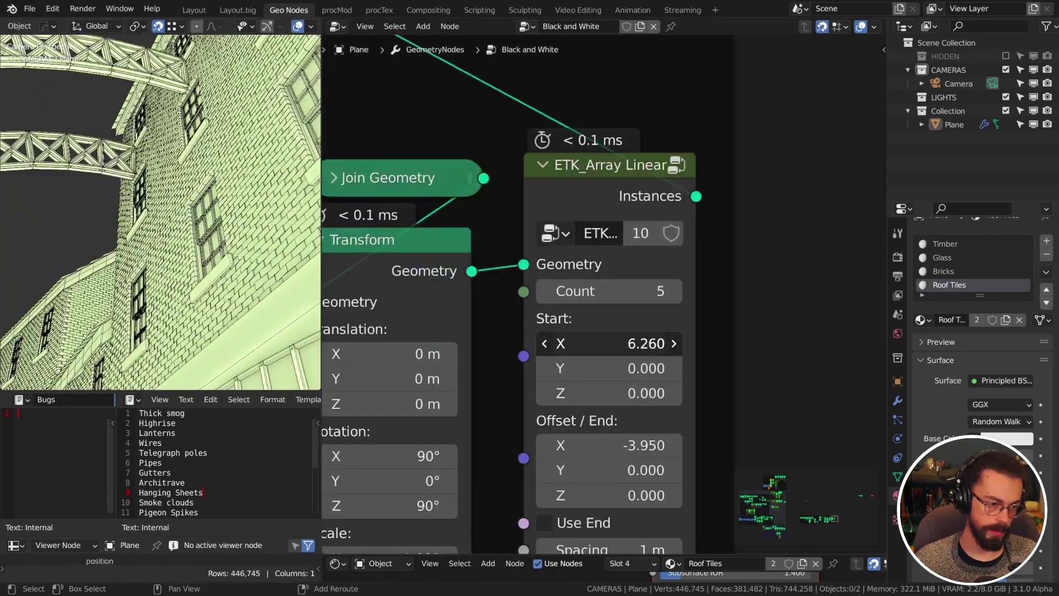
- Set the truss array start to 5.79/-0.02/2.18 m and save the file
left_click_drag(610, 293, 584, 318)
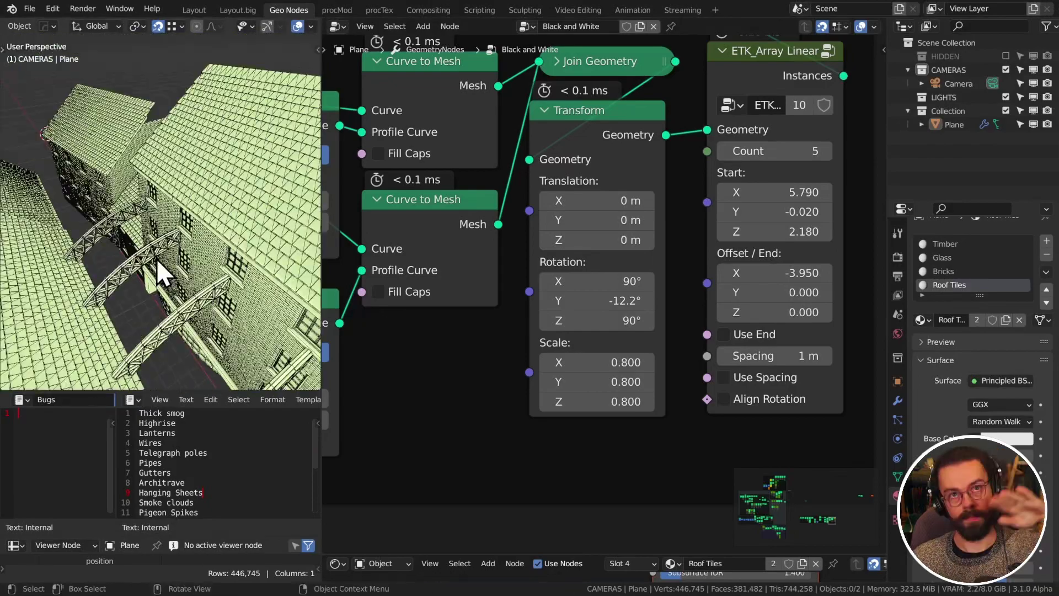
scroll(573, 224, "down", 2)
key("ctrl+s")
scroll(574, 224, "down", 5)
middle_click_drag(725, 267, 671, 307)
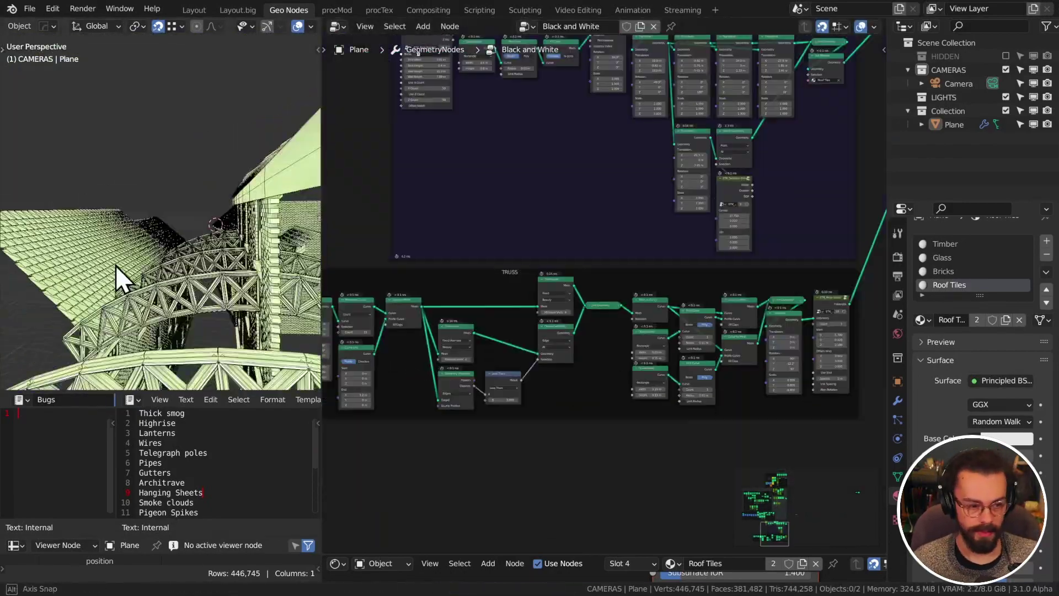
- Check the skylight nodes and view the street through the scene camera
middle_click_drag(115, 265, 161, 263)
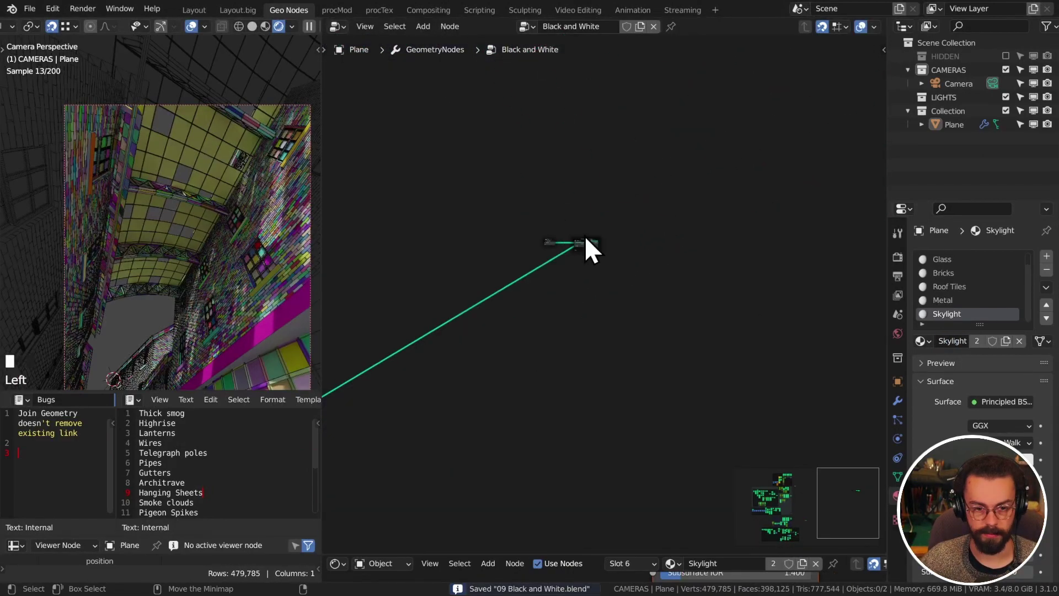
middle_click_drag(551, 276, 577, 289)
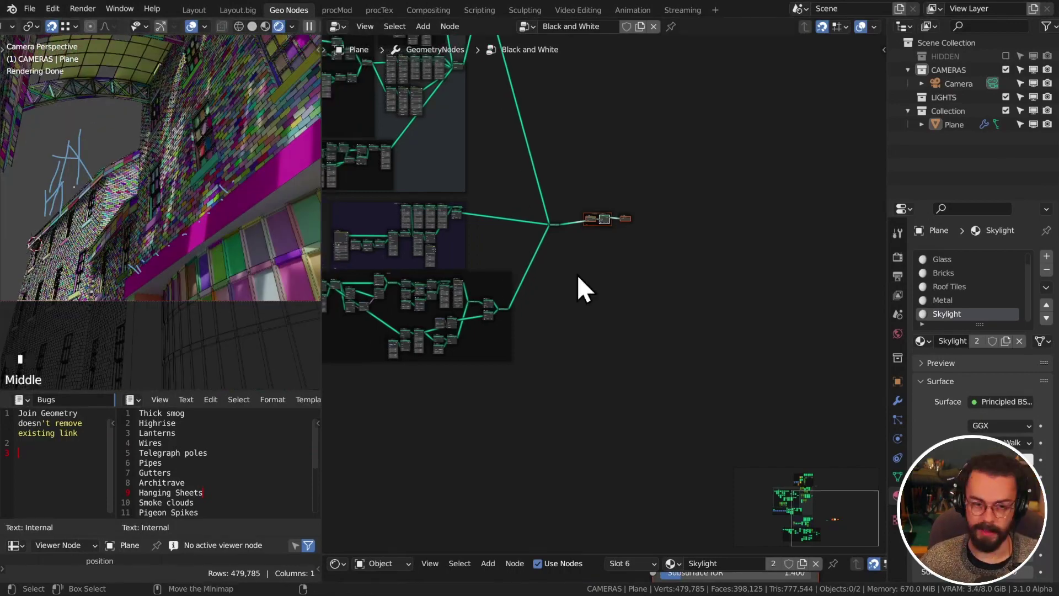
scroll(228, 171, "up", 1, "shift")
scroll(190, 188, "down", 5)
middle_click_drag(190, 188, 197, 260, "shift")
key("KP_0")
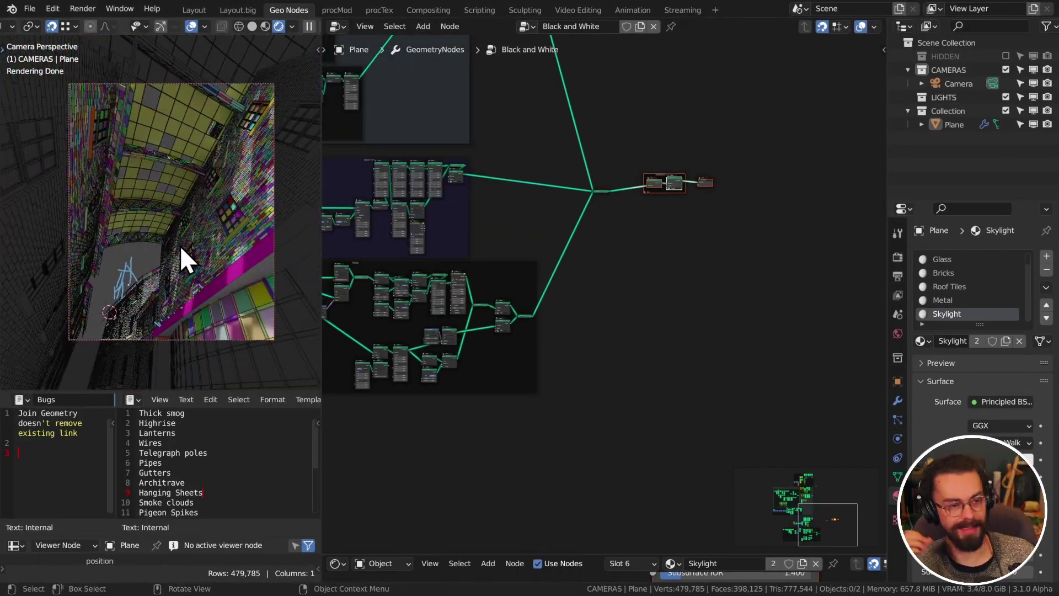
scroll(673, 342, "up", 3)
- Annotate the central Join Geometry junction as a bug and save the file
mouse_move(673, 343)
middle_mouse_down()
mouse_move(619, 290)
mouse_move(492, 280)
mouse_move(480, 438)
middle_mouse_up()
scroll(492, 280, "up", 1)
key("ctrl+s")
left_click_drag(563, 91, 529, 123)
key("ctrl+s")
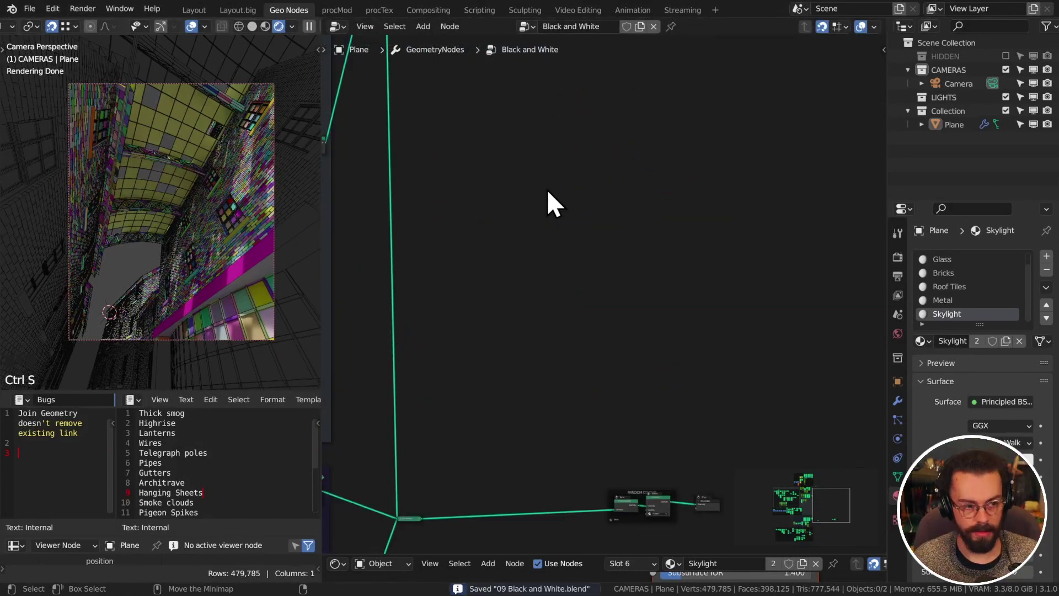
middle_click_drag(547, 189, 570, 266)
key("shift+a")
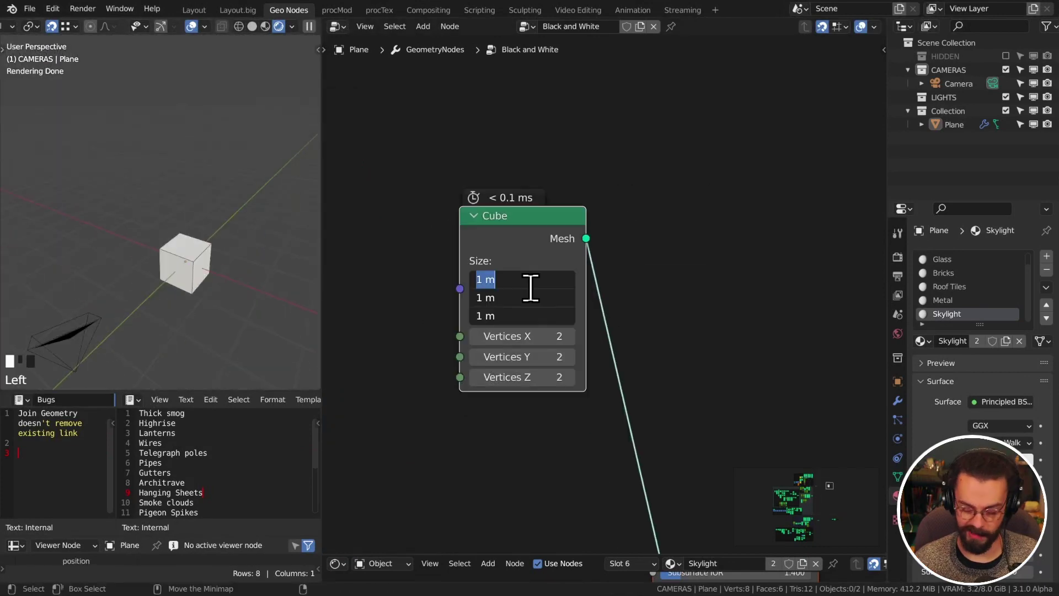
- Add a Cube and shape its taper with a point on the Float Curve
left_click(485, 287)
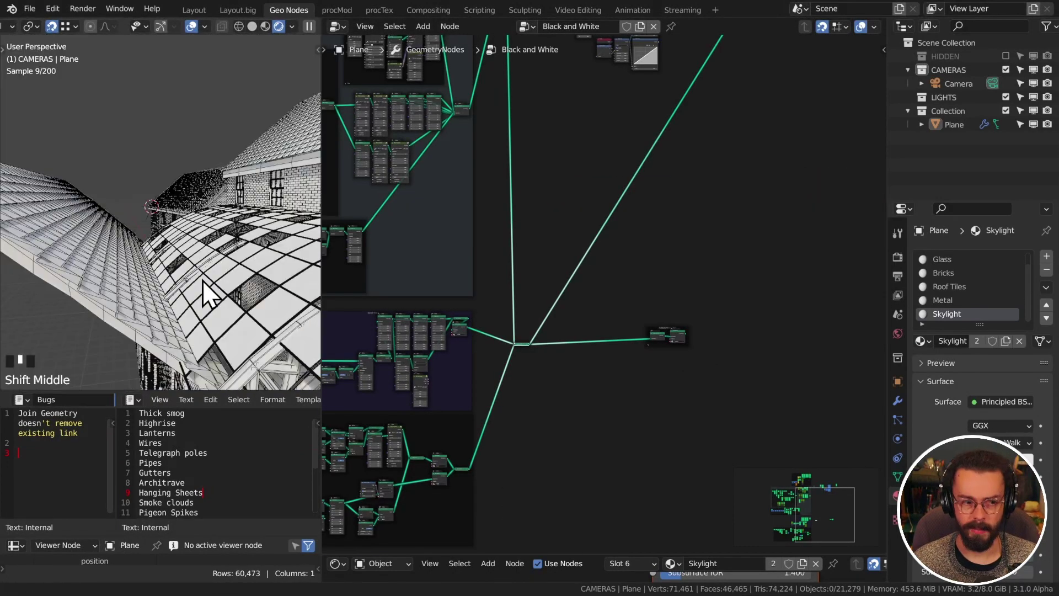
middle_click_drag(208, 291, 75, 216, "shift")
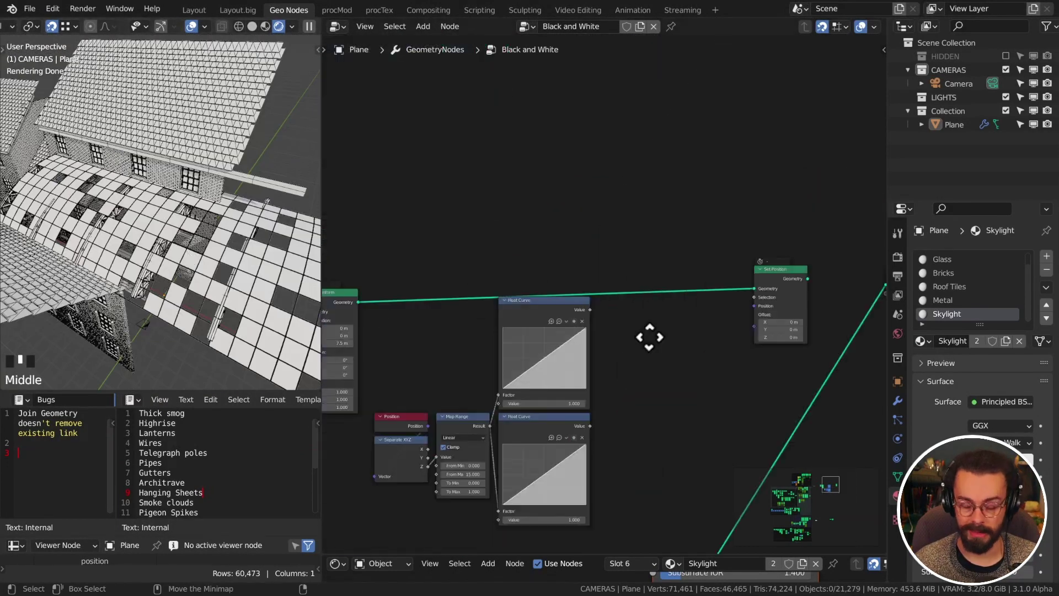
left_click_drag(645, 335, 700, 402)
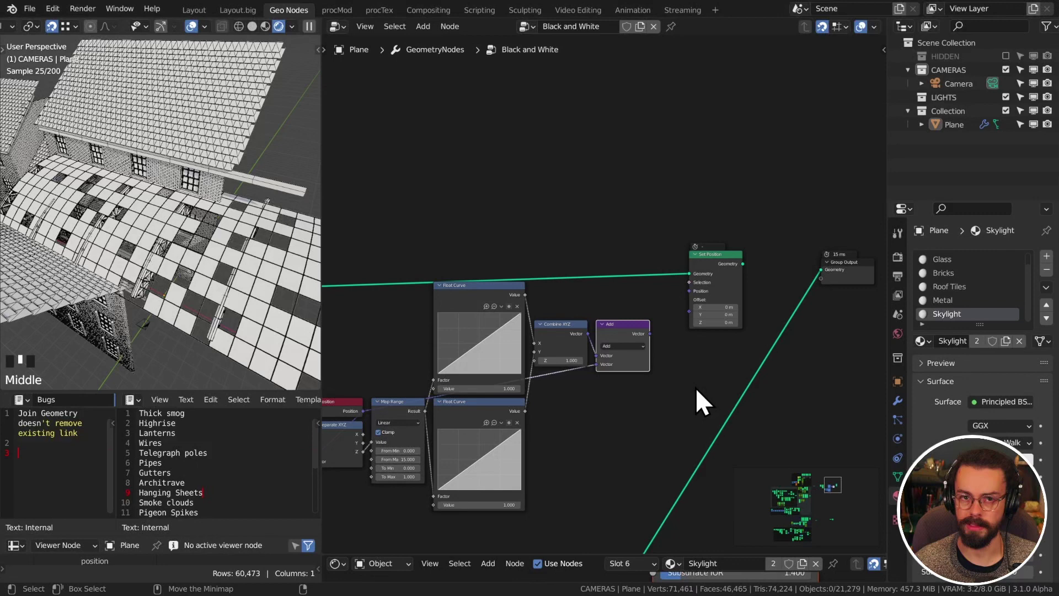
left_click(574, 239)
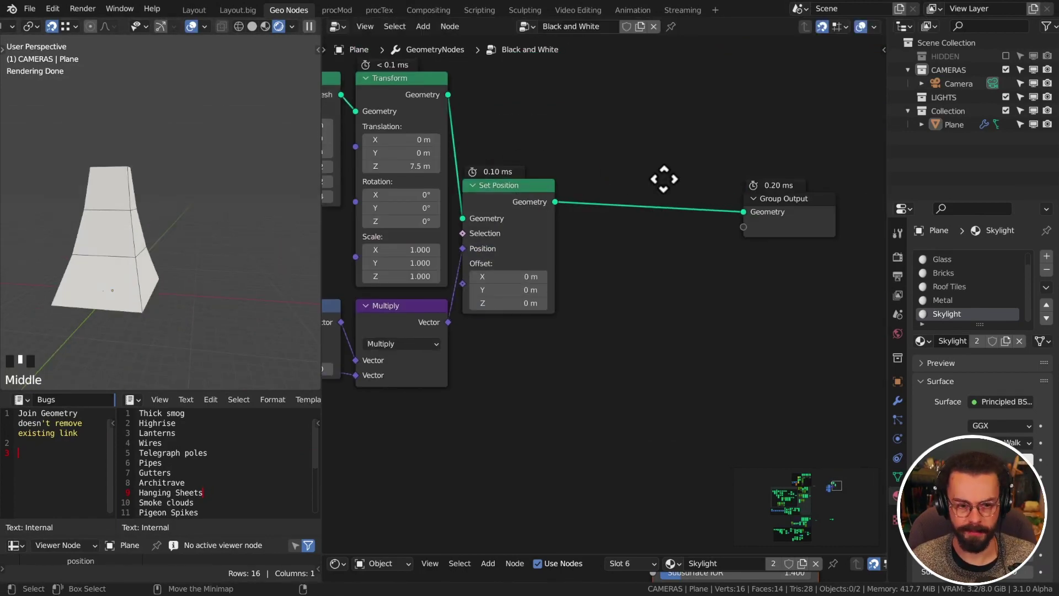
middle_click_drag(664, 178, 730, 246)
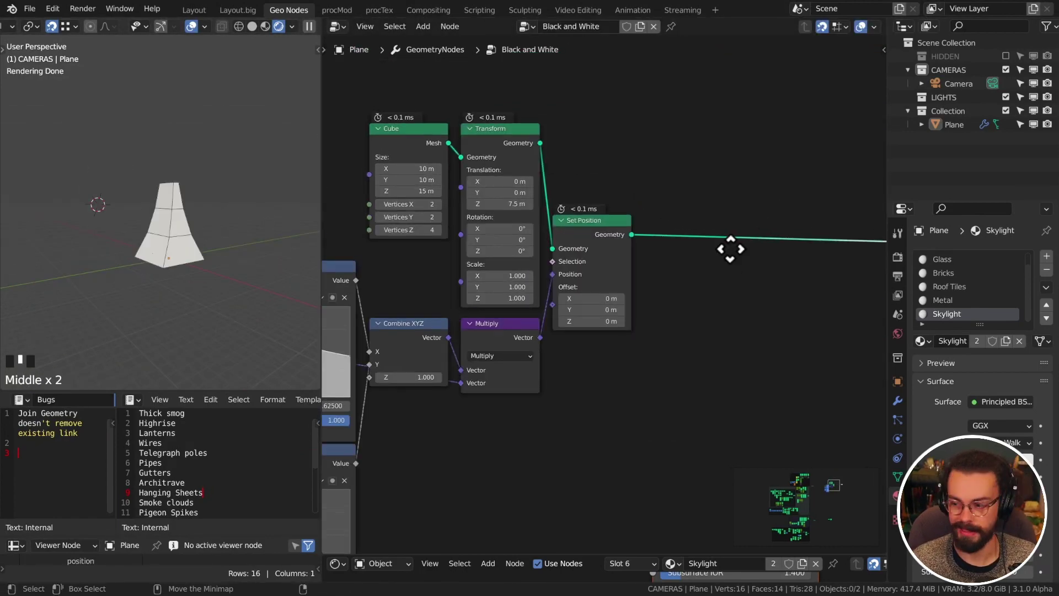
- Add the brick instancing nodes and move the brick Cube under Rotate Euler
key("shift+a")
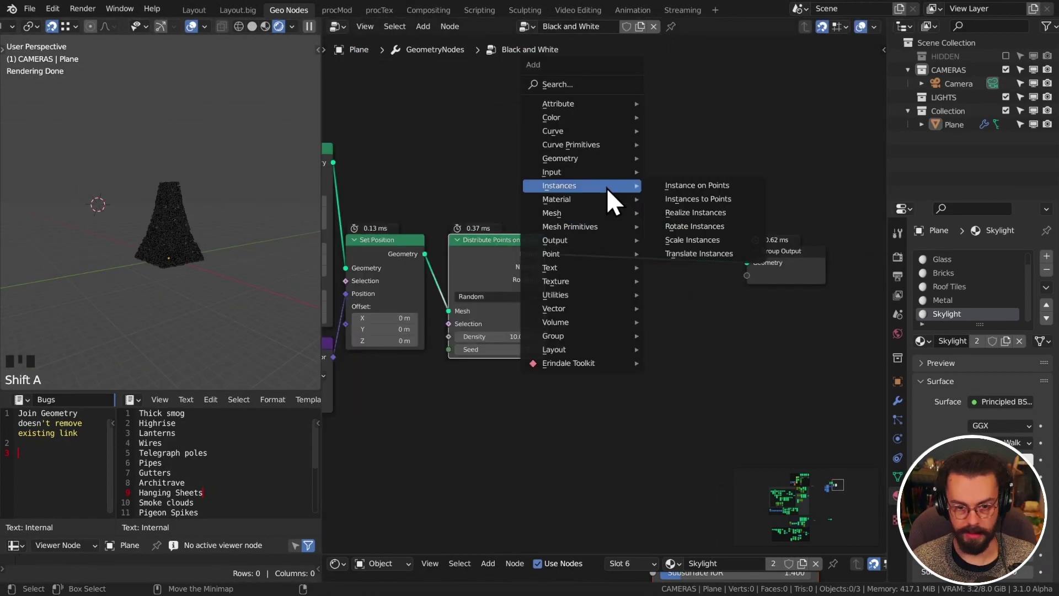
scroll(600, 195, "down", 5)
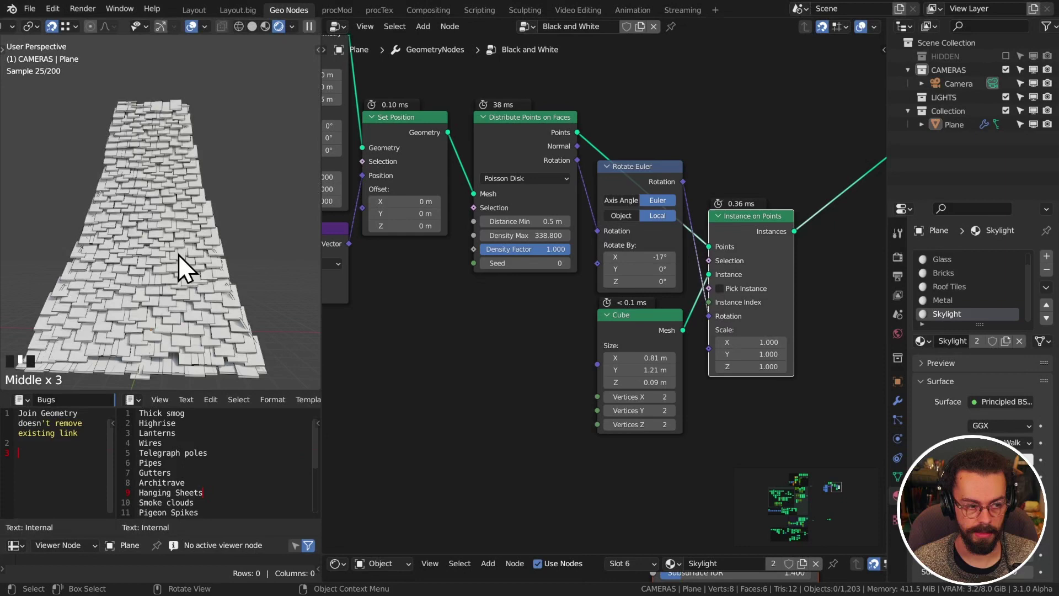
middle_click_drag(177, 254, 178, 276, "ctrl")
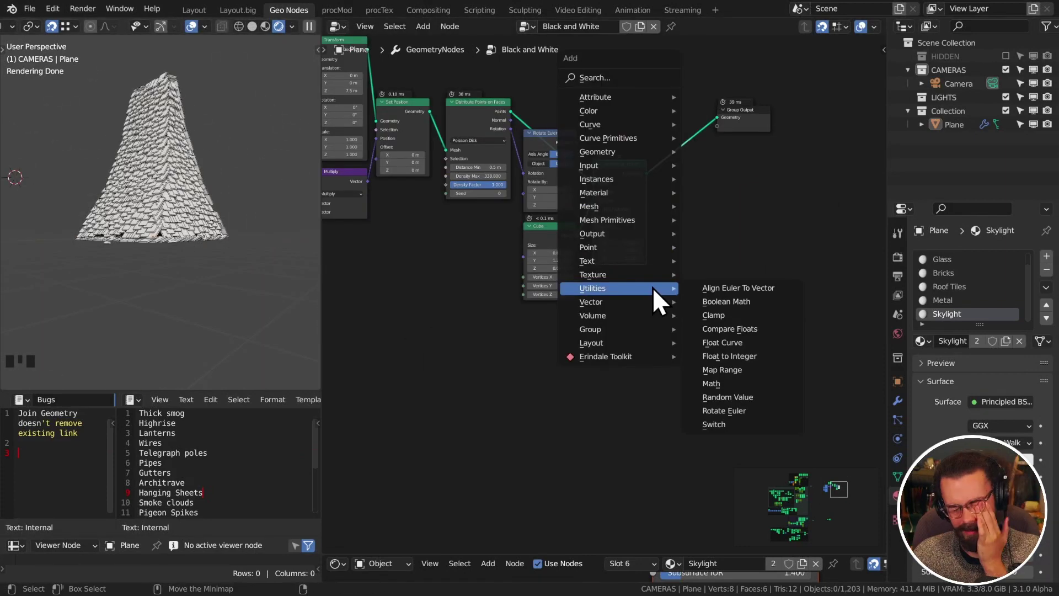
key("shift+a")
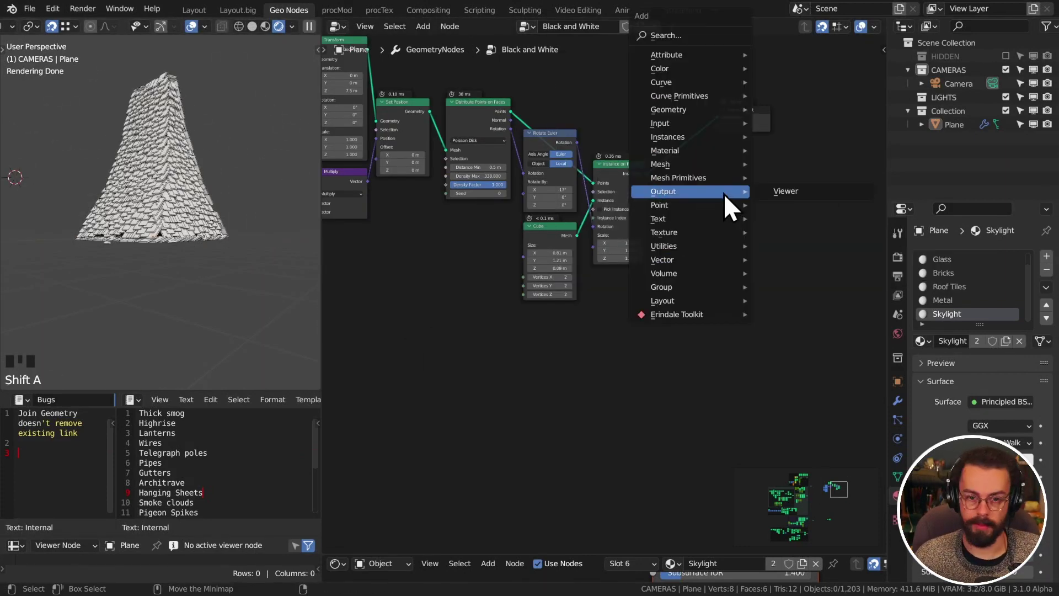
key("Escape")
scroll(619, 280, "up", 4)
- Set the tower Transform's Z scale to 40
left_click(619, 280)
left_click(599, 383)
type("40")
key("Return")
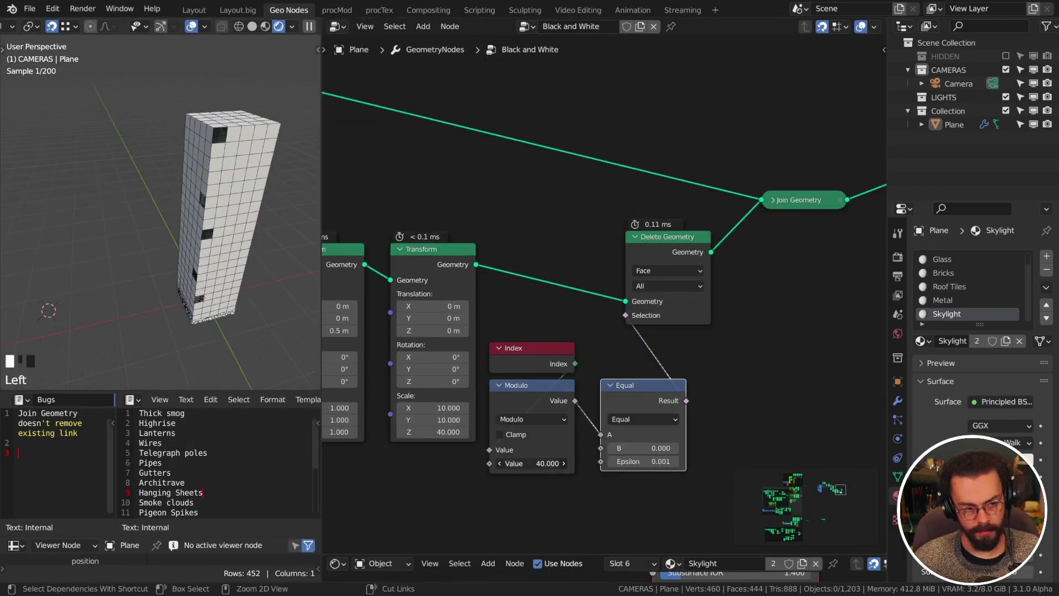
- Join a raised copy of the tower after its Transform and check it through the camera
left_click_drag(432, 173, 697, 433)
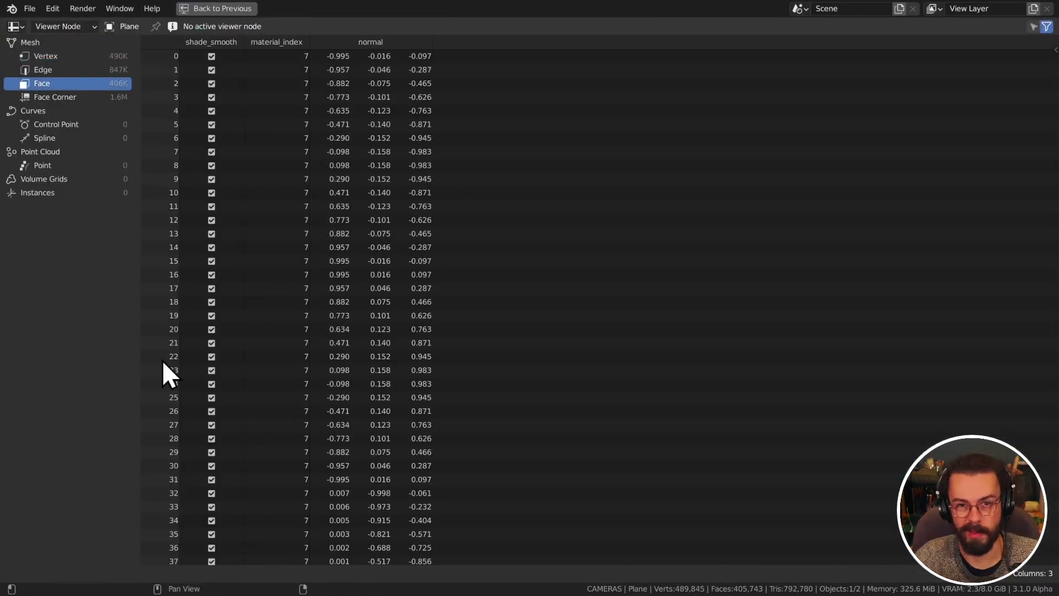
key("ctrl+space")
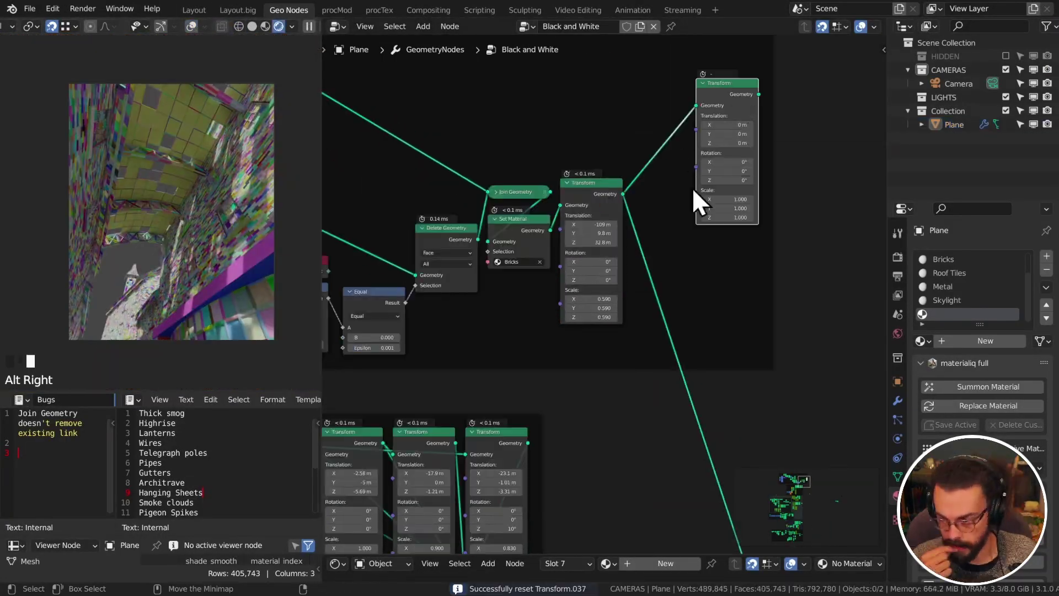
key("shift+a")
mouse_move(679, 110)
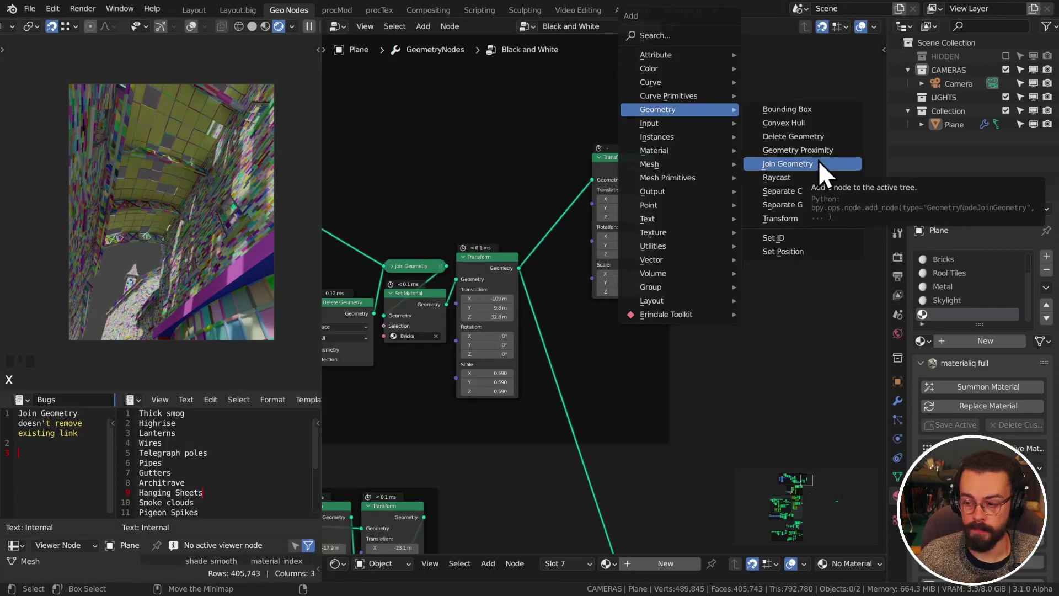
left_click(787, 164)
left_click(567, 264)
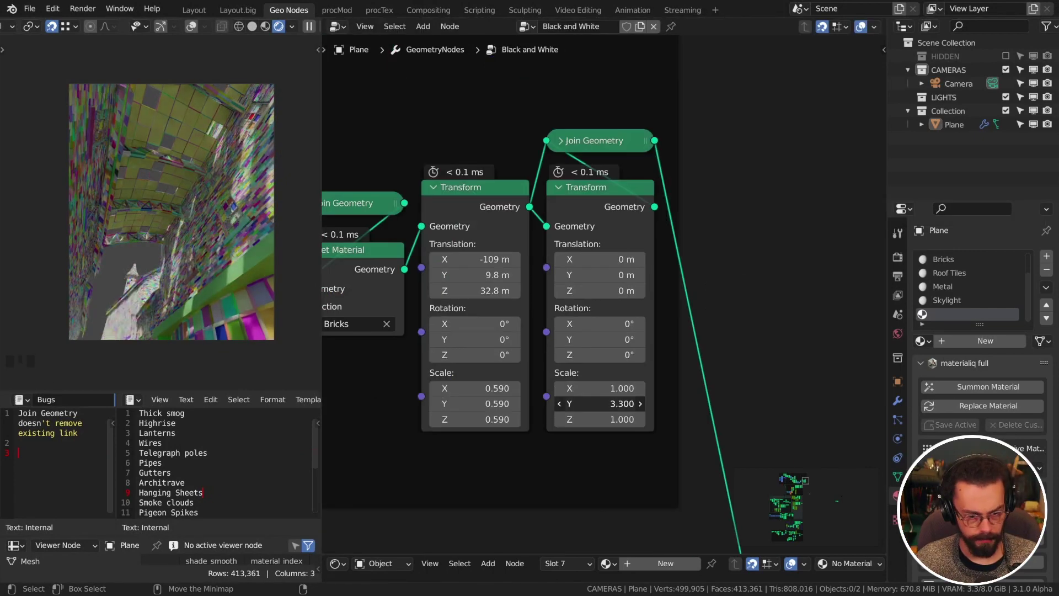
mouse_move(601, 291)
left_mouse_down()
mouse_move(585, 314)
mouse_move(612, 291)
left_mouse_up()
key("KP_0")
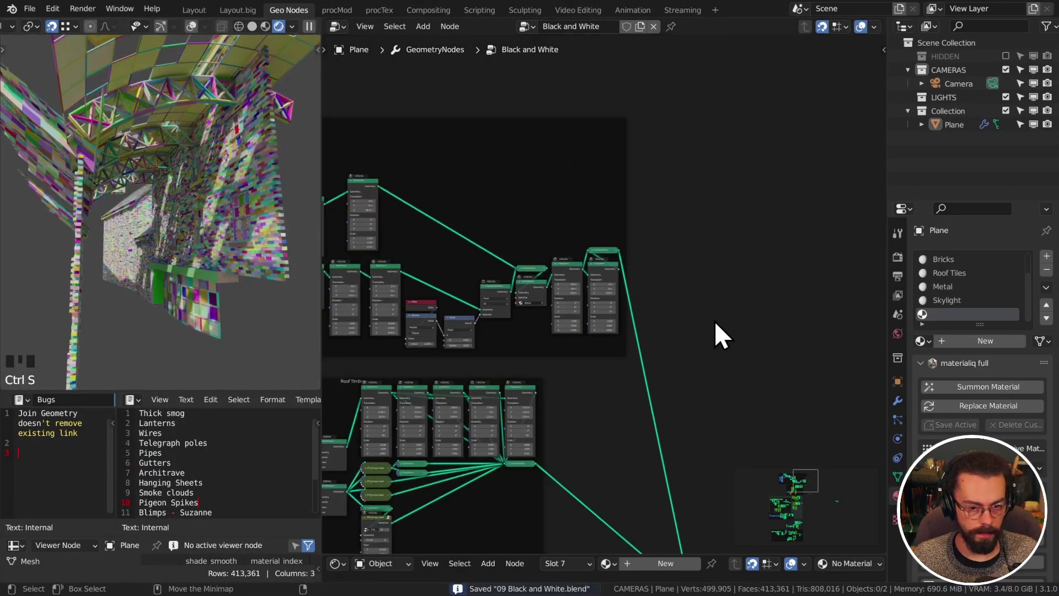
key("shift+a")
mouse_move(574, 250)
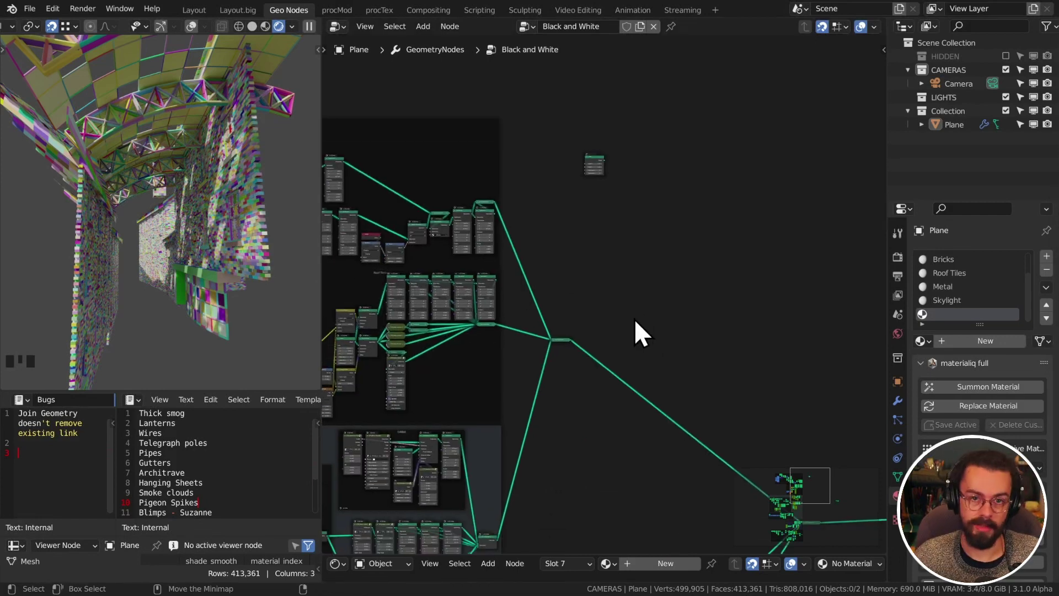
- Connect the arrayed beam instances into Join Geometry and orbit to check the wires
key("shift+a")
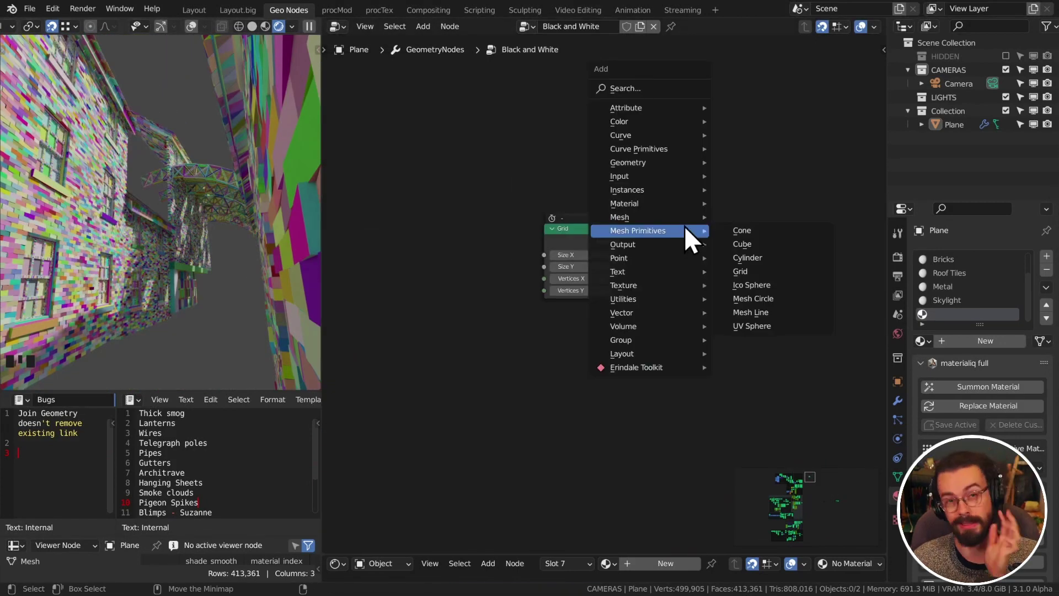
mouse_move(683, 367)
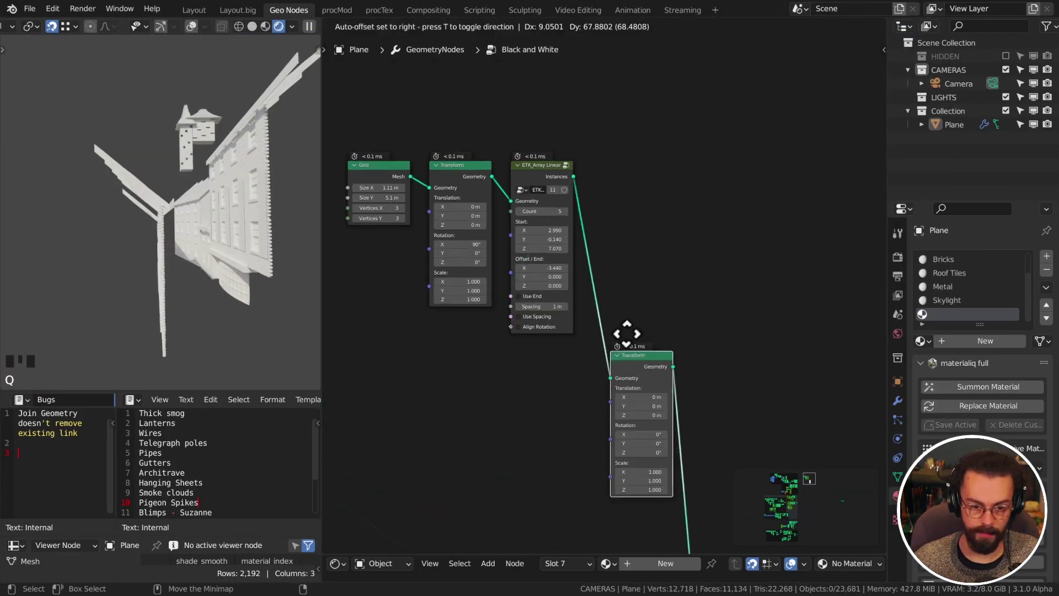
left_click_drag(626, 331, 720, 168)
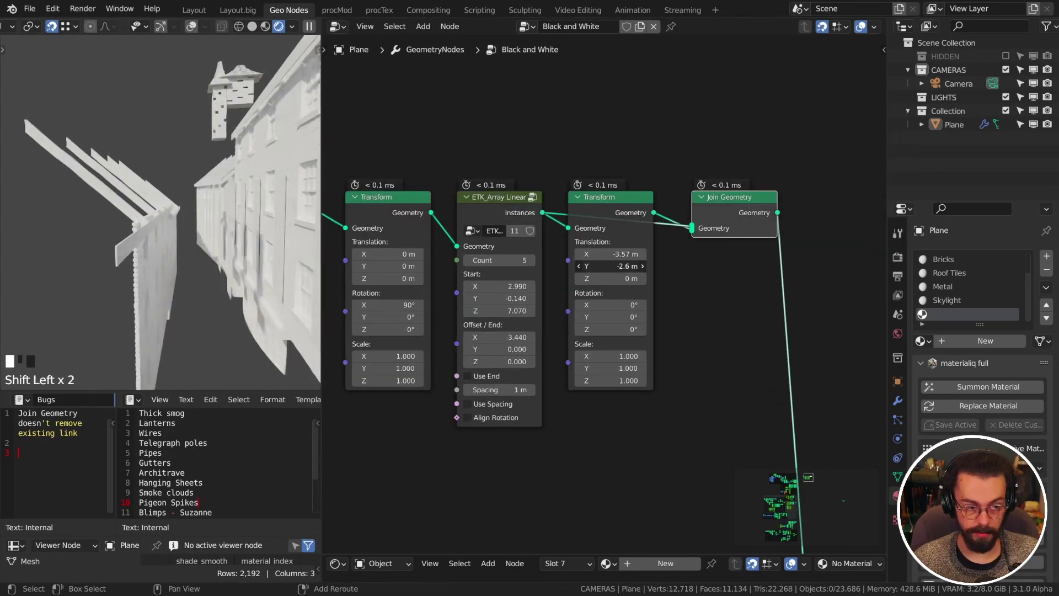
middle_click_drag(231, 237, 165, 231, "shift")
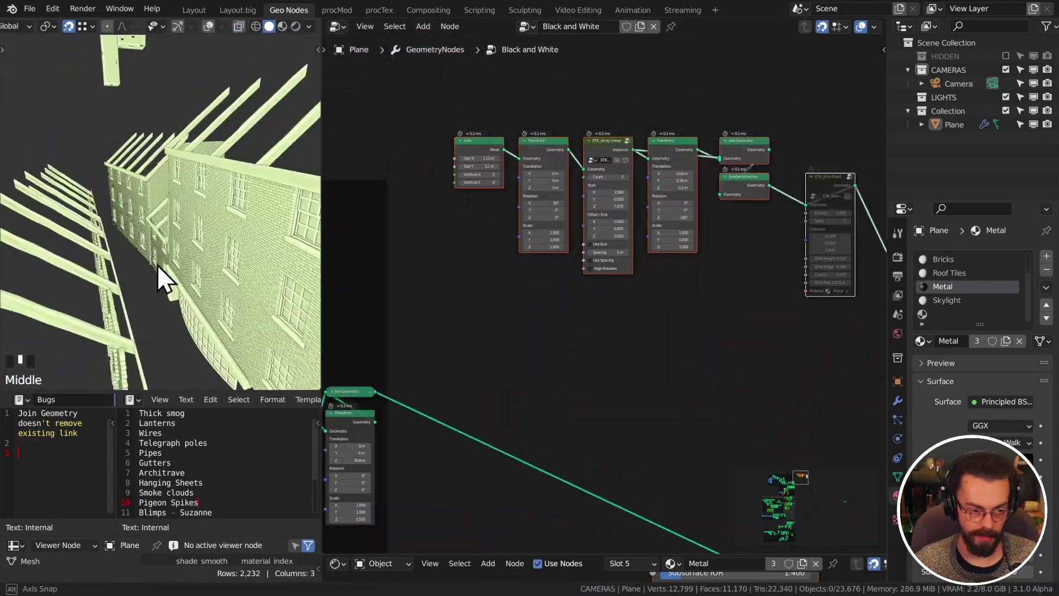
middle_click_drag(157, 265, 190, 296)
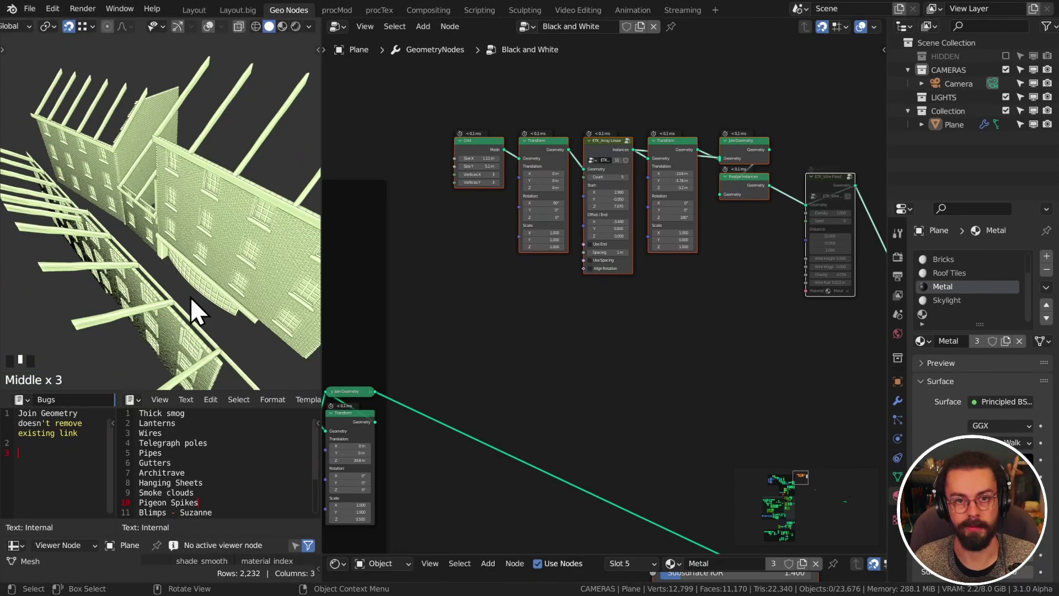
scroll(190, 297, "up", 3)
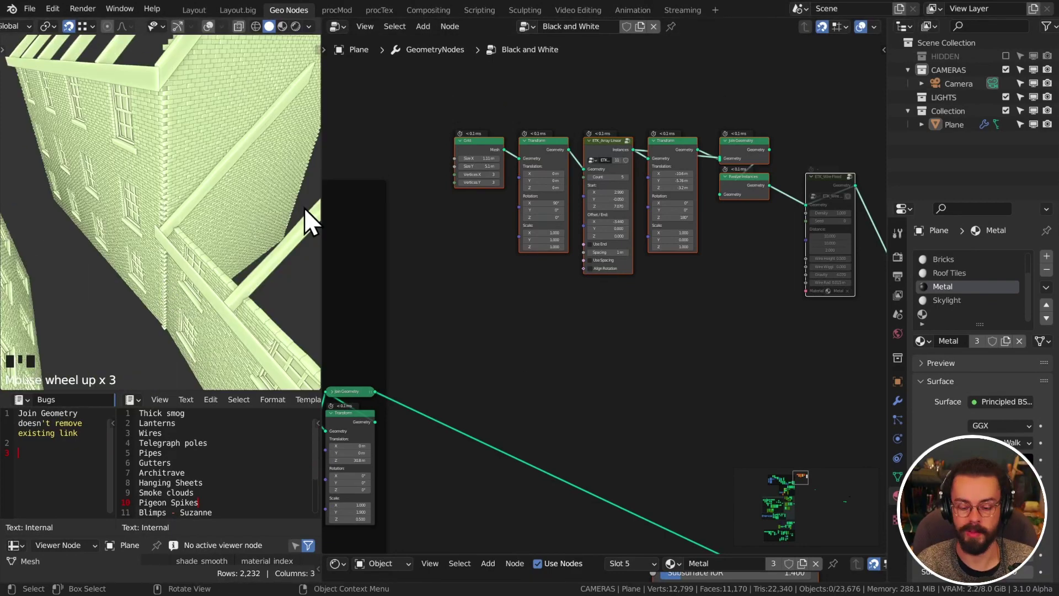
middle_click_drag(307, 219, 228, 266)
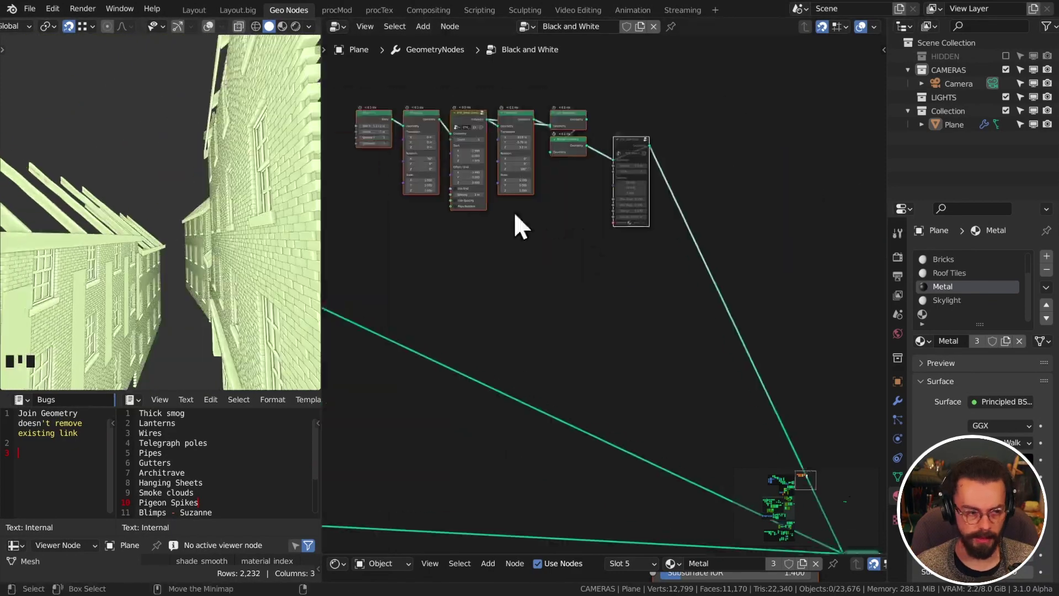
scroll(514, 210, "up", 3)
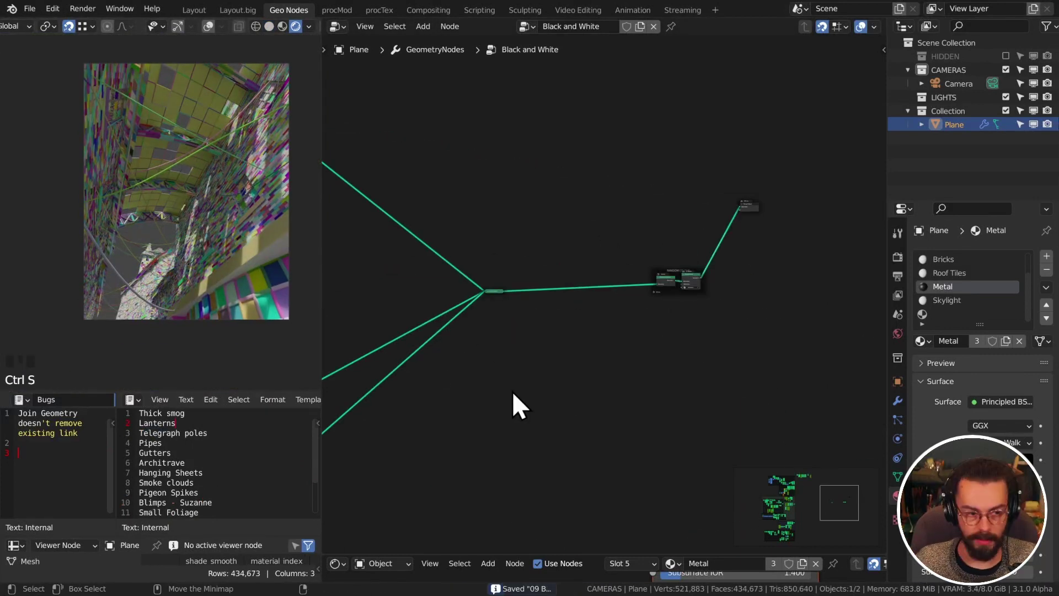
- Move the beam node frame aside and insert a Mesh to Curve node on the Mesh Line link
scroll(487, 371, "up", 10)
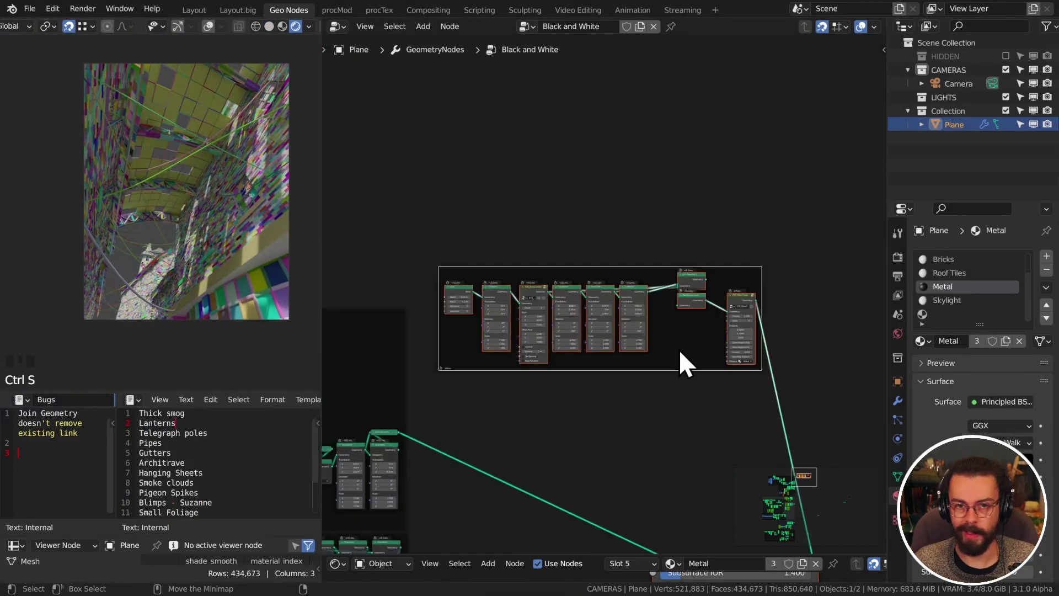
left_click_drag(686, 362, 655, 275)
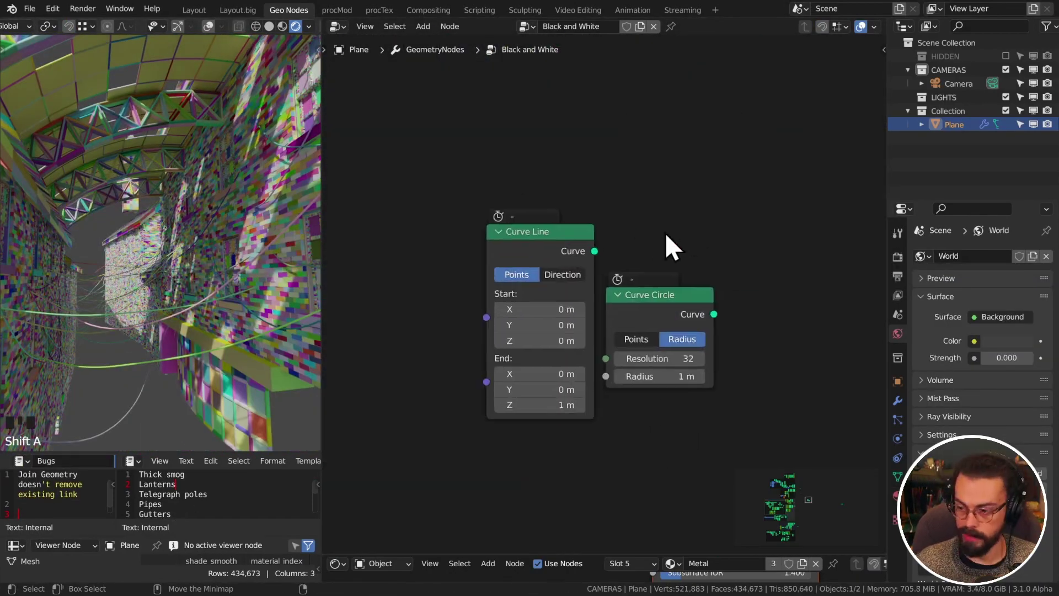
key("shift+a")
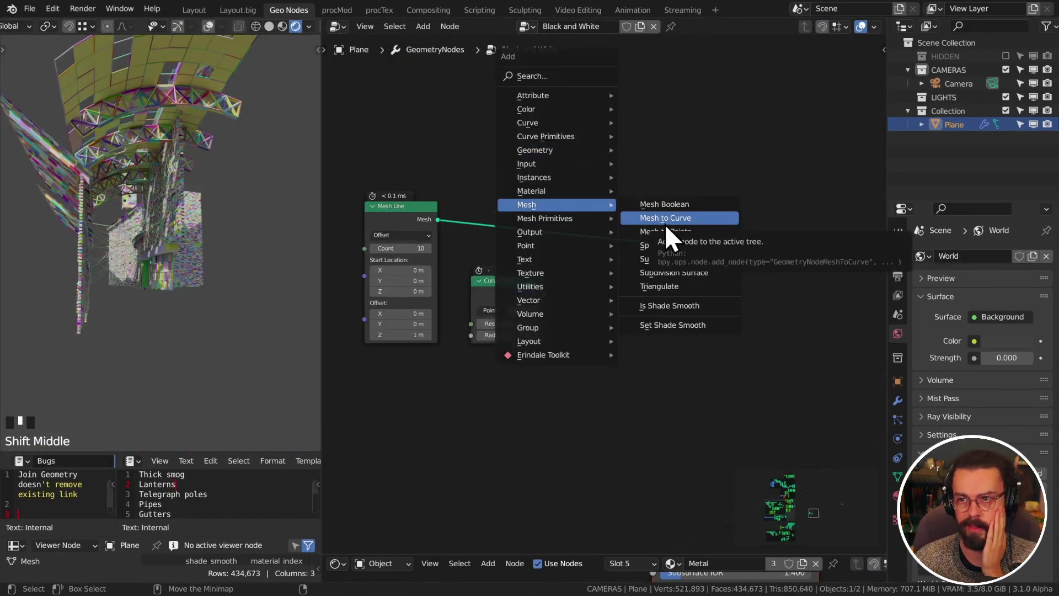
left_click(666, 218)
left_click(511, 217)
scroll(510, 217, "up", 2)
- Add a Curve Circle profile with a 0.1 m radius for the pipes
key("shift+a")
mouse_move(649, 114)
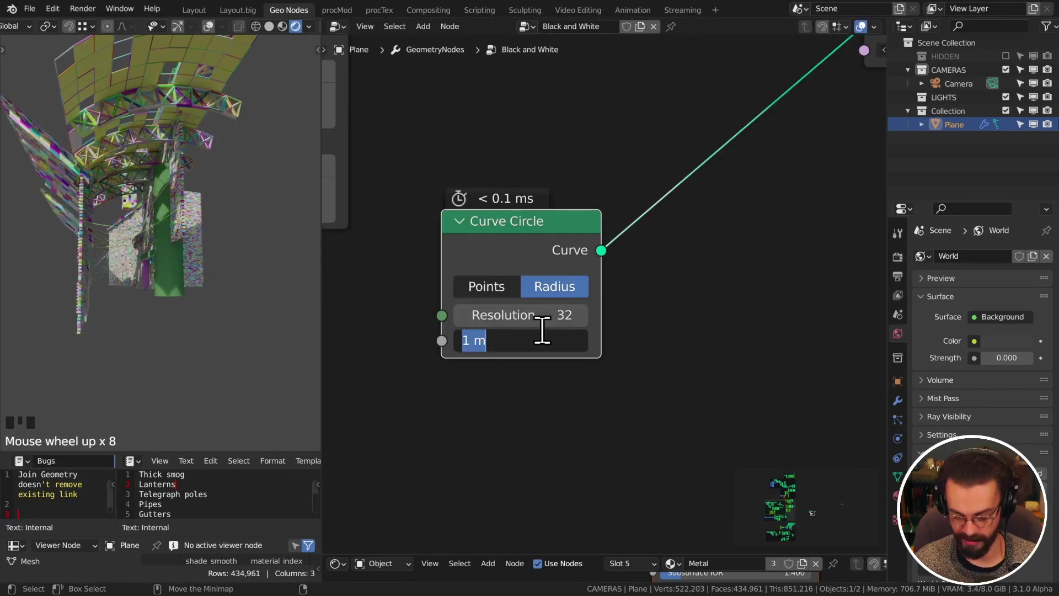
type("0.1")
key("Return")
scroll(142, 217, "up", 3)
key("shift+Tab")
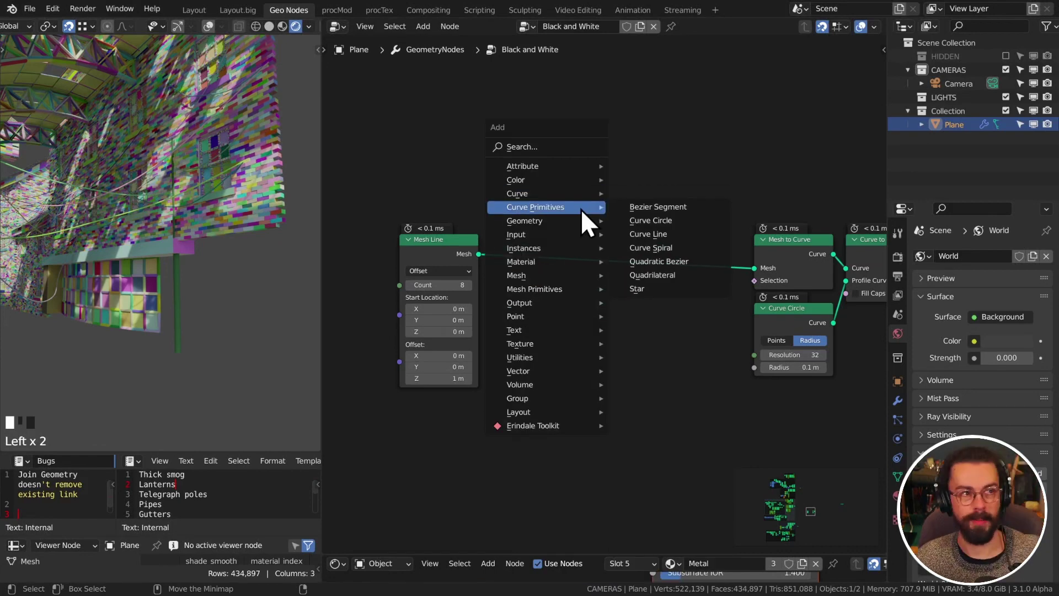
- Edit the Less Than threshold value and add a node for scattering pipes over the facades
mouse_move(574, 224)
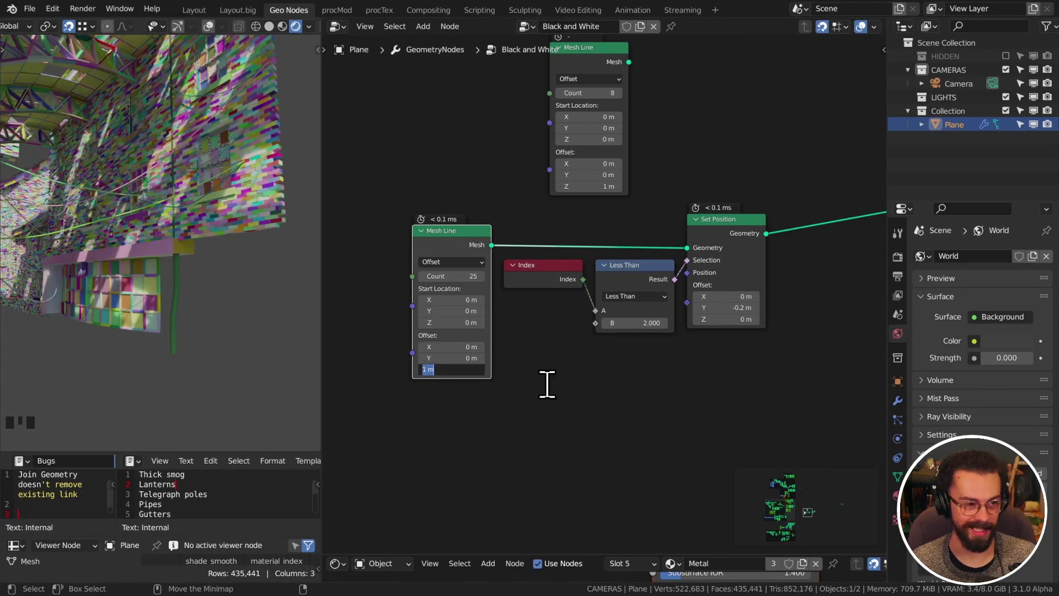
left_click(632, 323)
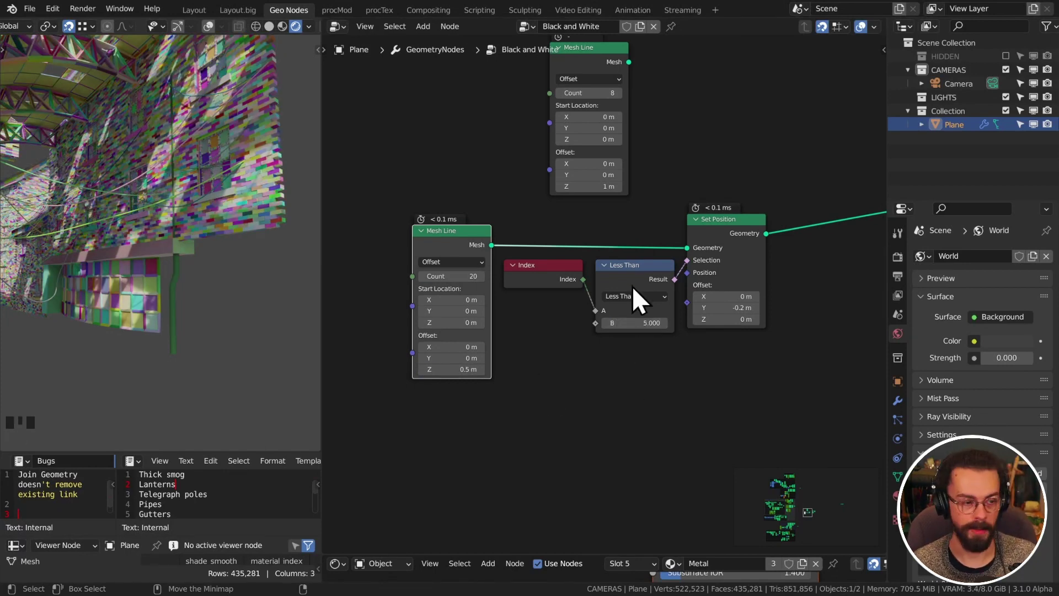
scroll(624, 379, "down", 2)
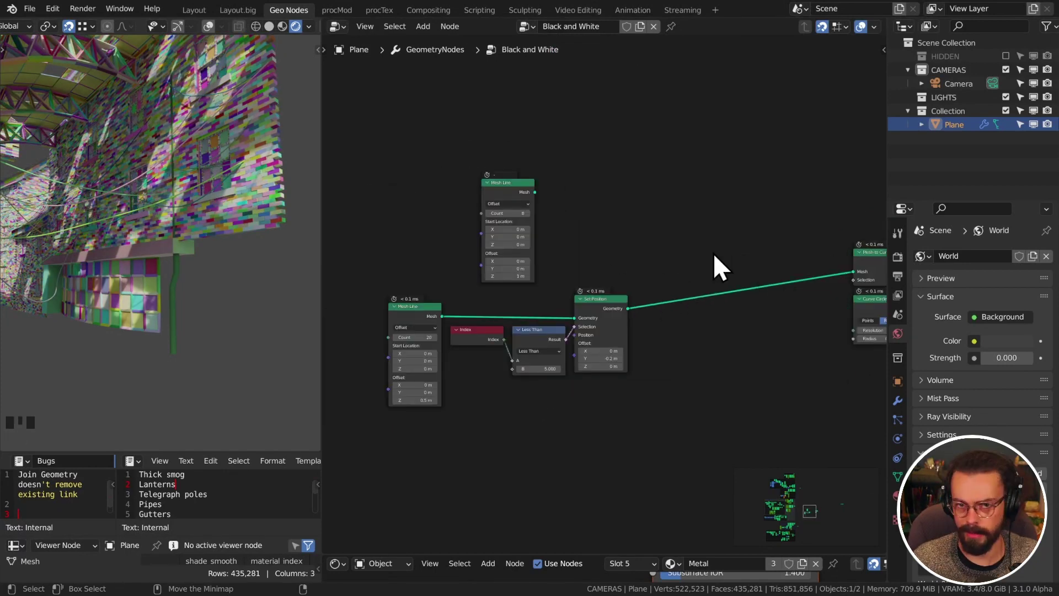
key("shift+a")
mouse_move(683, 210)
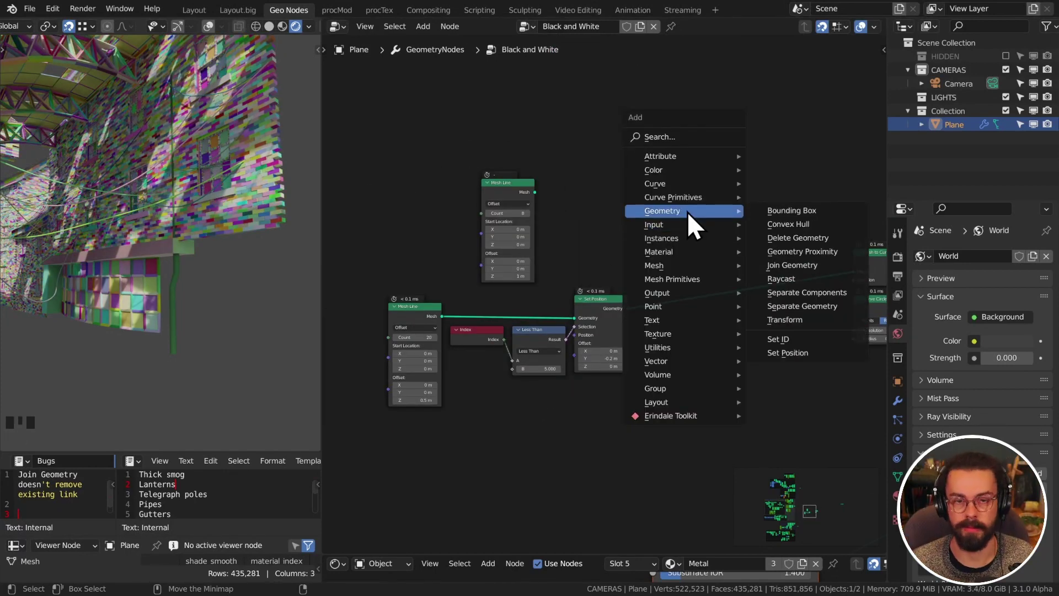
left_click(954, 307)
key("ctrl+shift+Right")
scroll(717, 237, "down", 5)
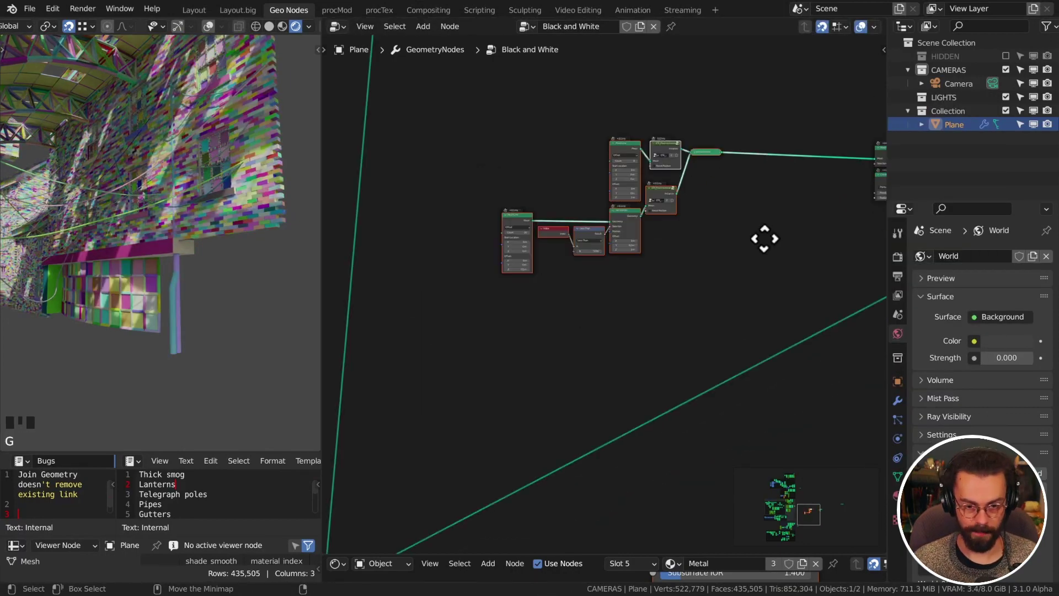
key("shift+Right")
key("shift+Right")
- Reposition the Transform node within the pipe node chain
key("shift+a")
scroll(638, 236, "up", 5)
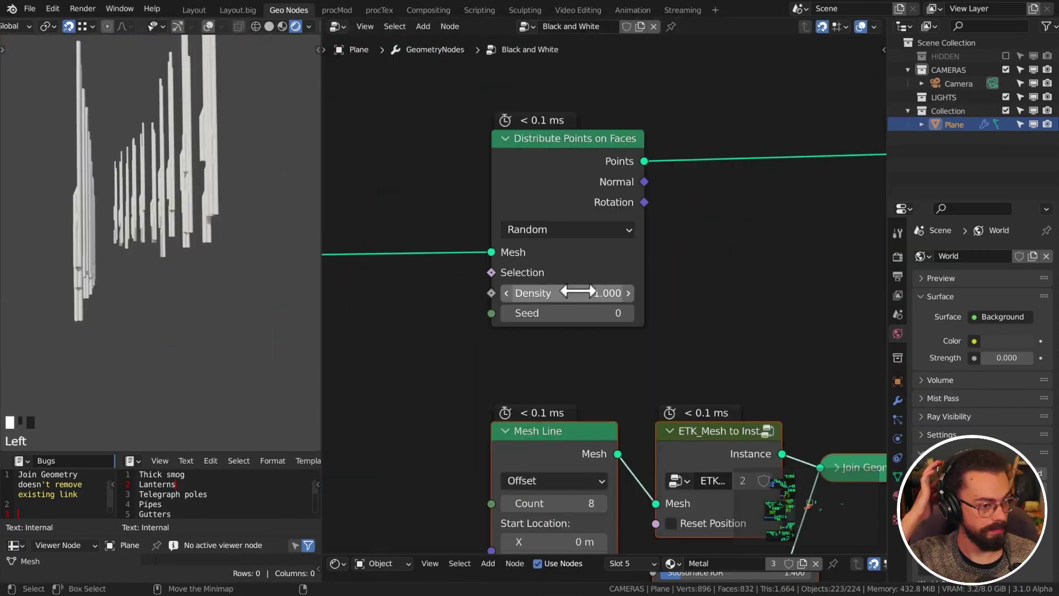
scroll(552, 276, "down", 2)
left_click(506, 346, "shift")
scroll(506, 346, "down", 3)
key("g")
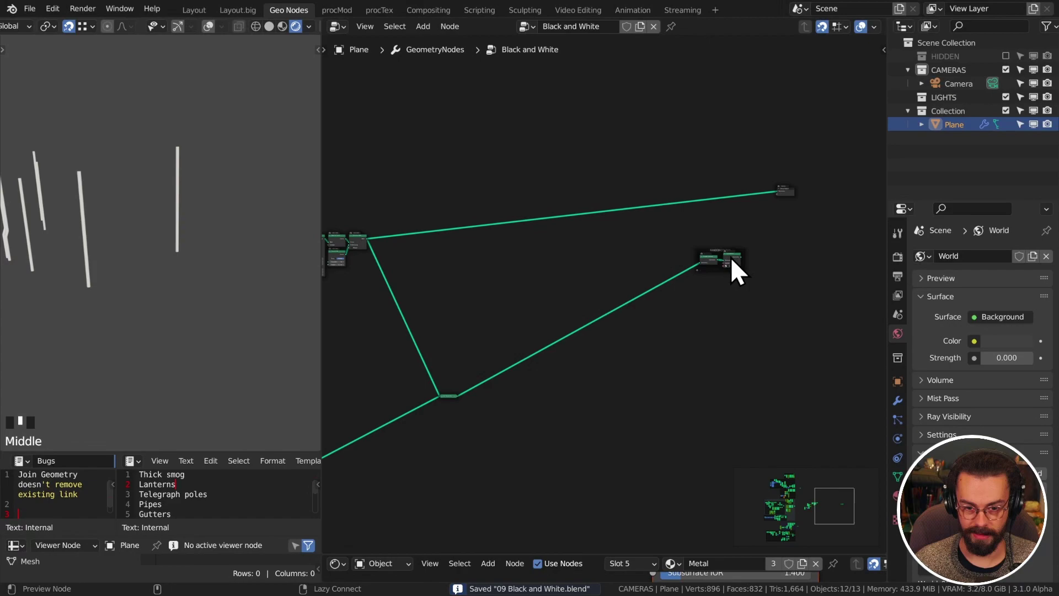
scroll(730, 257, "up", 9)
left_click(561, 273)
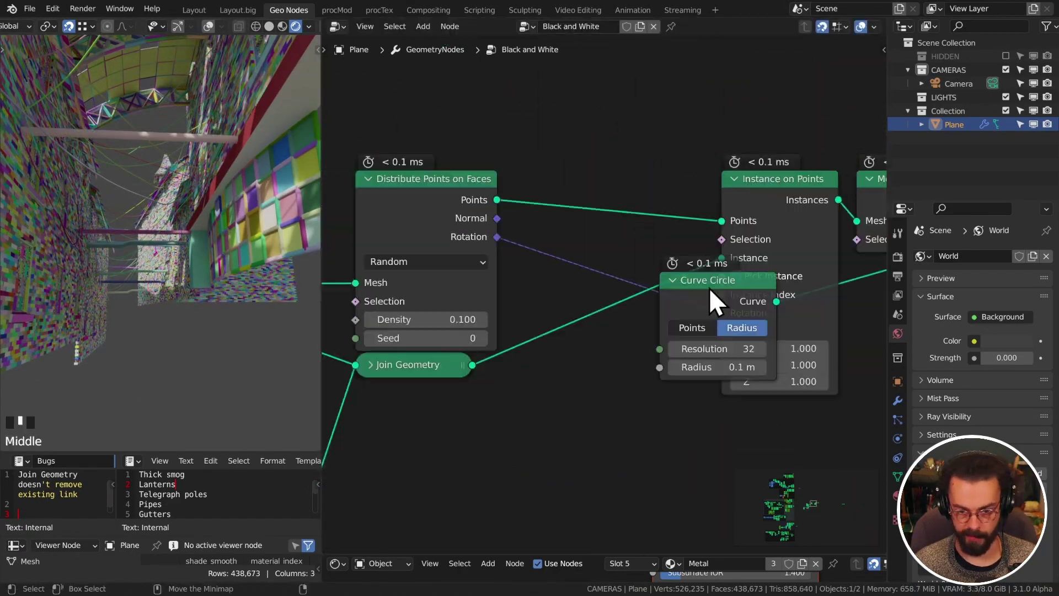
- Undo the last change and orbit the viewport to inspect the pipes
key("ctrl+z")
middle_click_drag(262, 295, 201, 266)
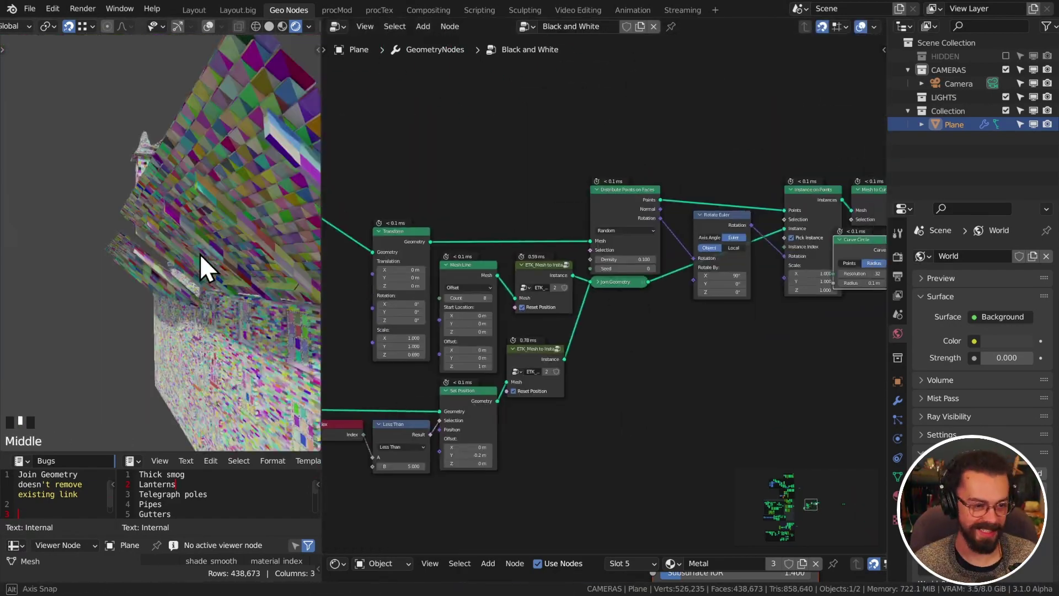
scroll(200, 267, "down", 5)
scroll(593, 190, "up", 2)
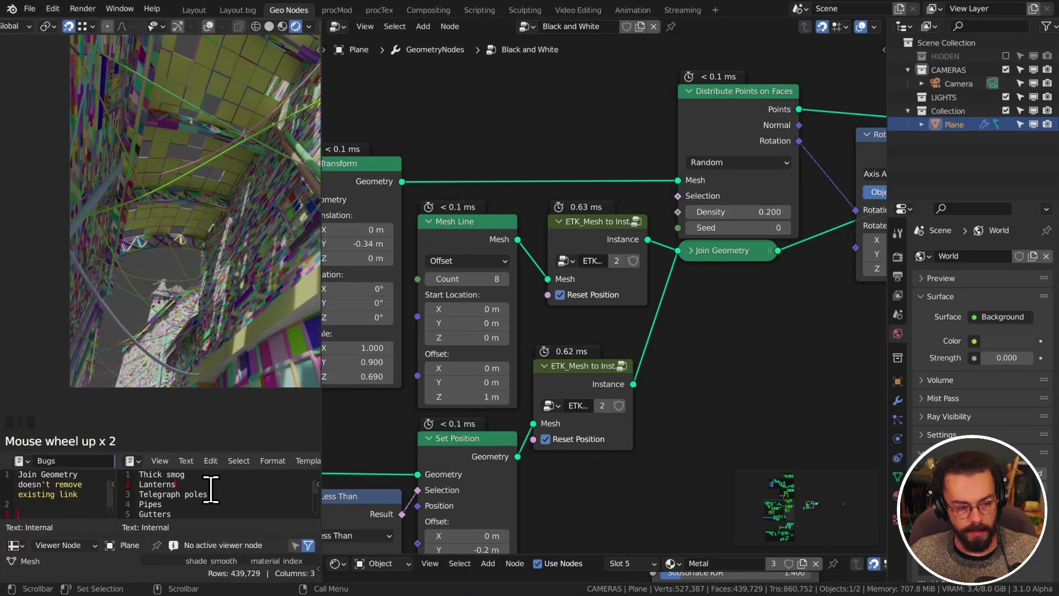
scroll(232, 496, "down", 1)
- Save the file and reposition the pipe node frame
key("ctrl+s")
key("Home")
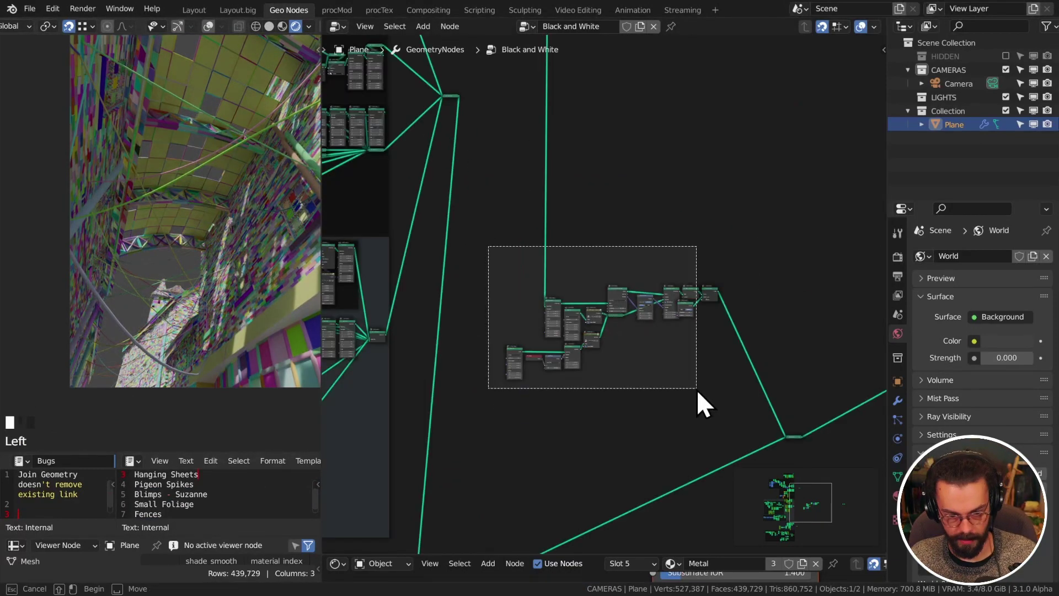
left_click_drag(696, 389, 781, 353)
- Reselect the Plane, frame it, and add a Position input node to its tree
left_click(958, 84, "ctrl")
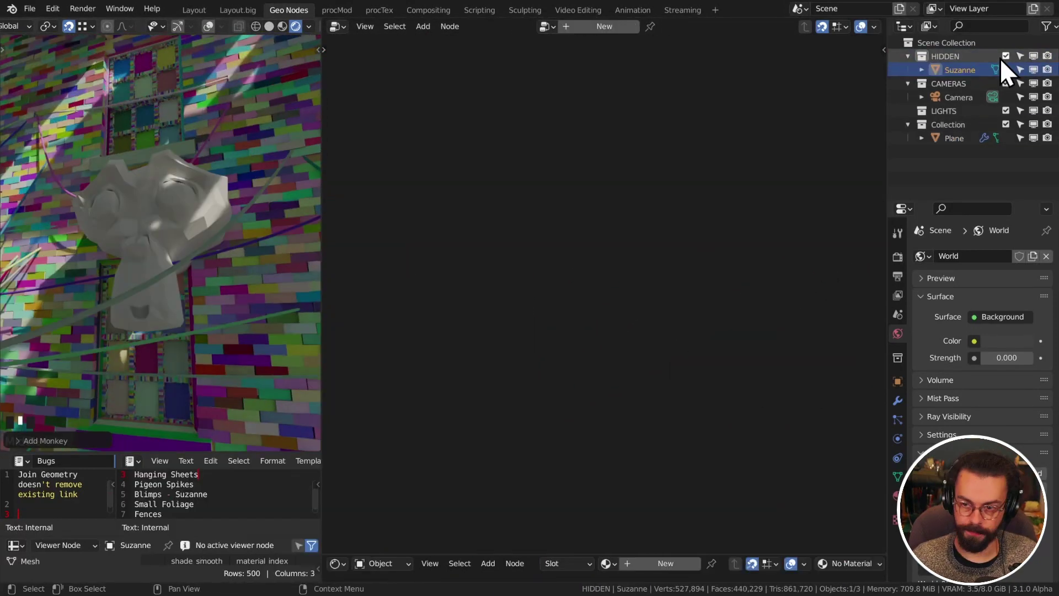
key("KP_Decimal")
scroll(546, 182, "up", 6)
key("shift+a")
mouse_move(544, 174)
left_click(544, 319)
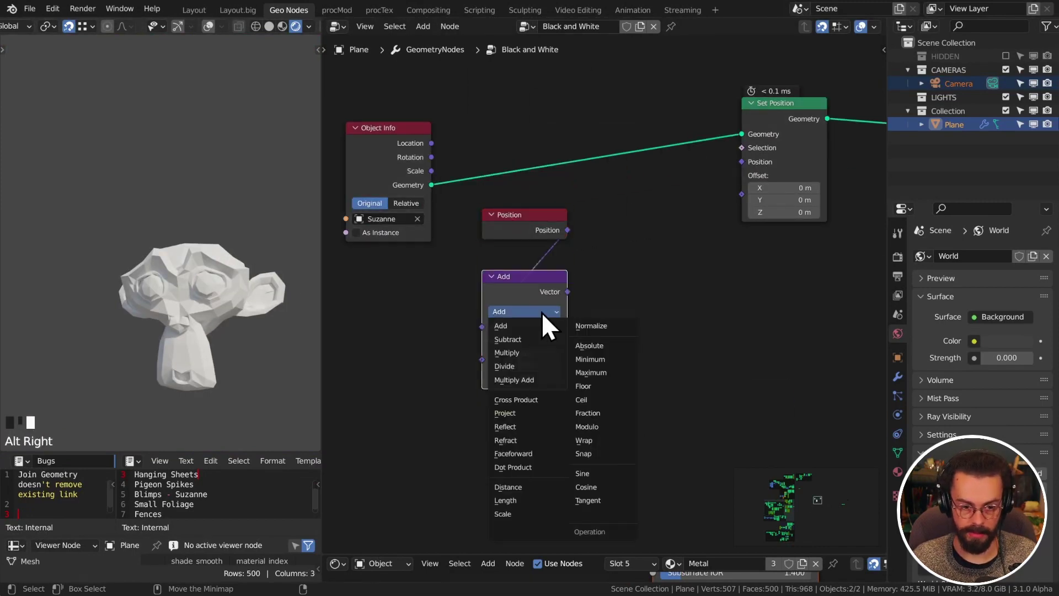
- Normalize the position vector and wire it into the Mix to round Suzanne
left_click(524, 375)
key("shift+a")
left_click(620, 279)
middle_click_drag(619, 279, 602, 170)
left_click(400, 279)
middle_click_drag(400, 278, 520, 397, "shift")
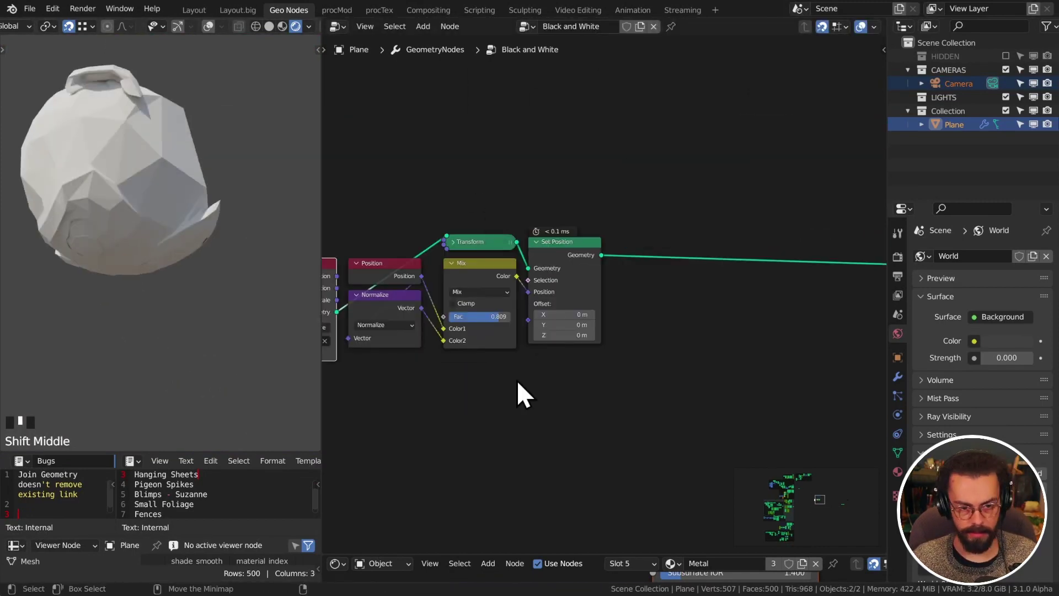
- Insert Subdivision Surface after Object Info and a Transform after Set Position
key("shift+a")
left_click(629, 185)
middle_click_drag(591, 256, 519, 154, "shift")
key("shift+a")
left_click(695, 342)
left_click(620, 229)
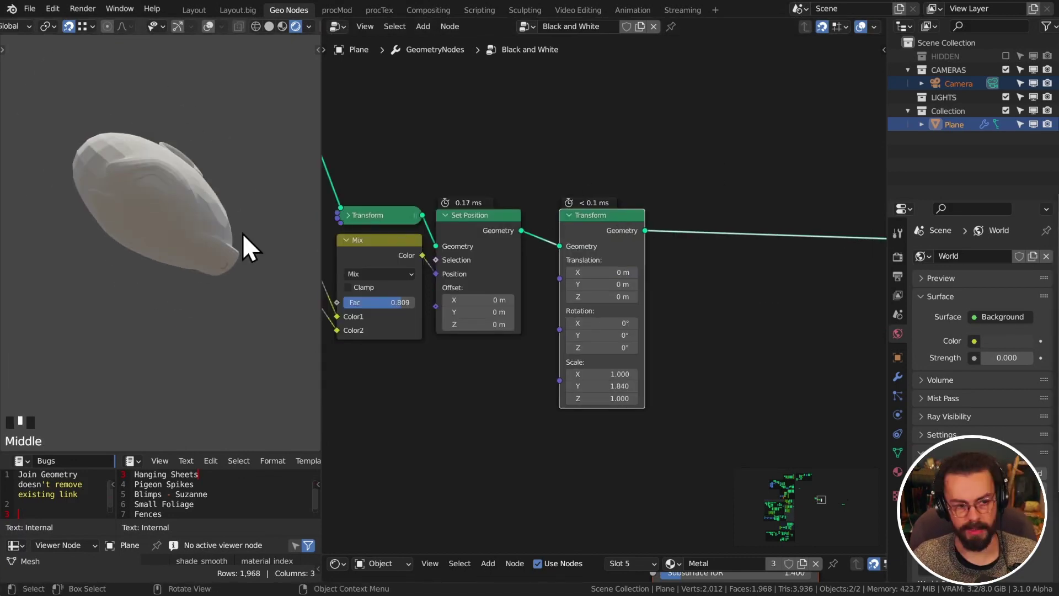
- Add a Points to Volume node and lower the Mix factor to 0.510
scroll(574, 367, "down", 3)
key("shift+a")
left_click(811, 256)
left_click(810, 255)
left_click_drag(519, 267, 539, 267)
scroll(580, 250, "up", 3)
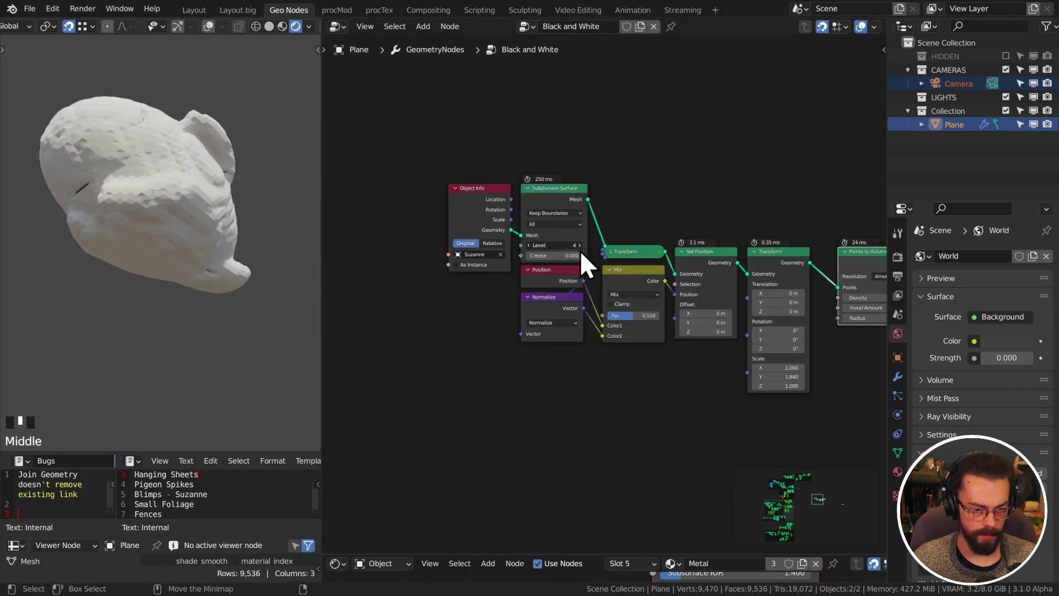
middle_click_drag(581, 249, 662, 255, "shift")
- Add a Cone mesh primitive to the graph for the blimp
key("shift+a")
left_click(688, 206)
left_click(573, 182)
middle_click_drag(194, 309, 212, 322)
scroll(213, 322, "up", 3)
key("shift+a")
mouse_move(672, 279)
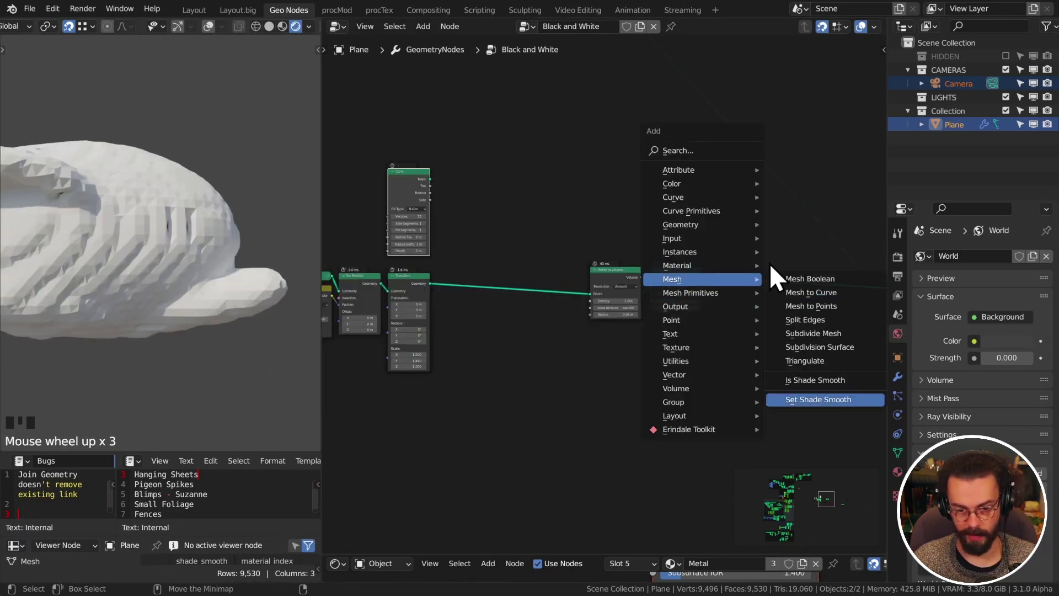
key("Escape")
- Duplicate the Transform for the Cone and combine both parts with Join Geometry
key("shift+d")
left_click_drag(583, 289, 780, 355, "alt+shift")
middle_click_drag(780, 354, 577, 274, "shift")
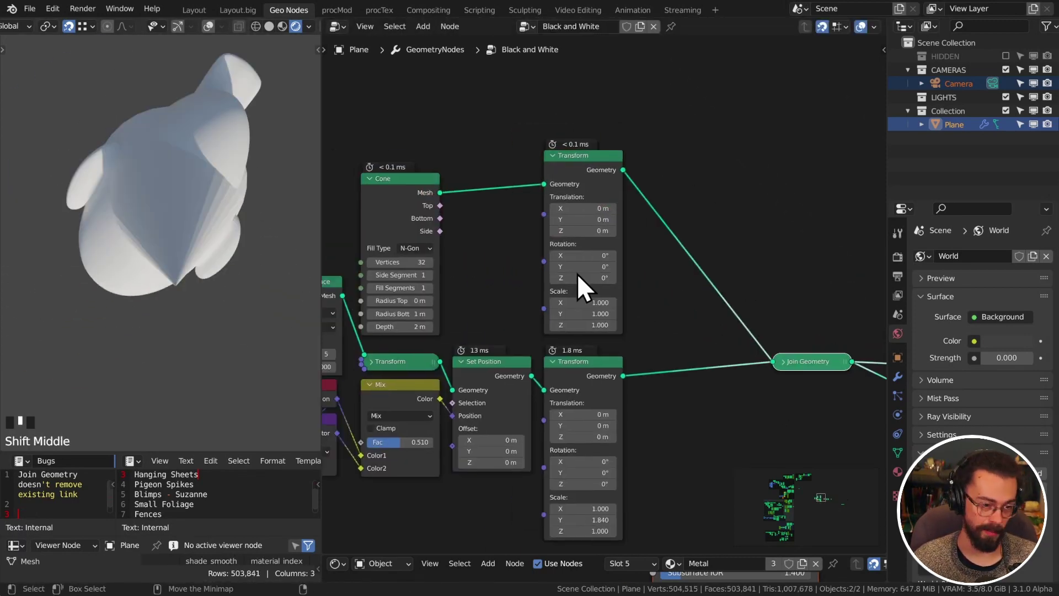